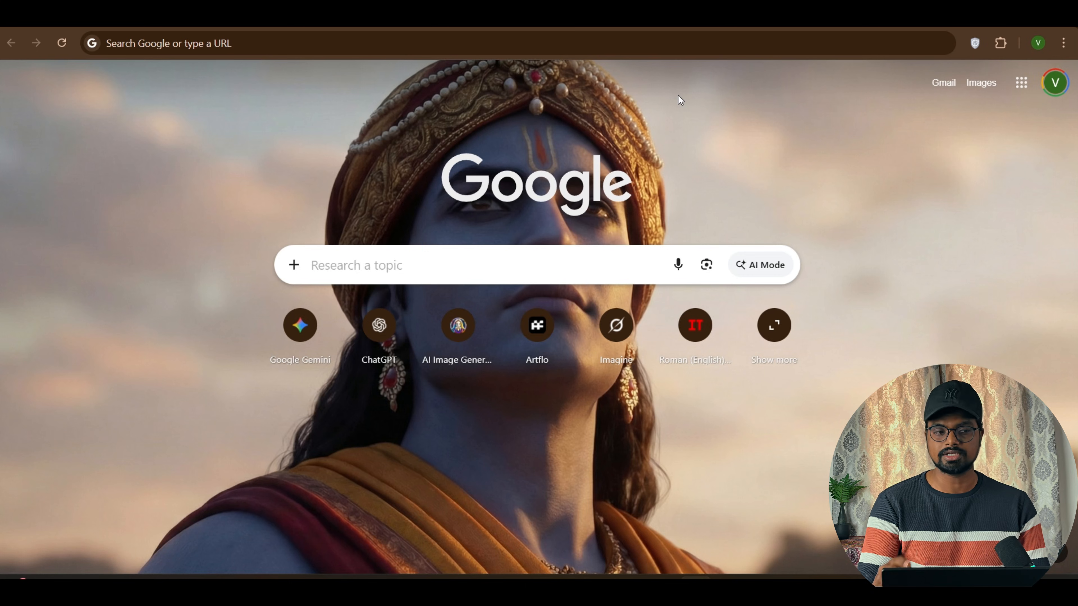
Step: Open the ChatGPT website and collapse its chat history sidebar
{"action": "left_click", "coordinate": [437, 39]}
{"action": "type", "text": "chat"}
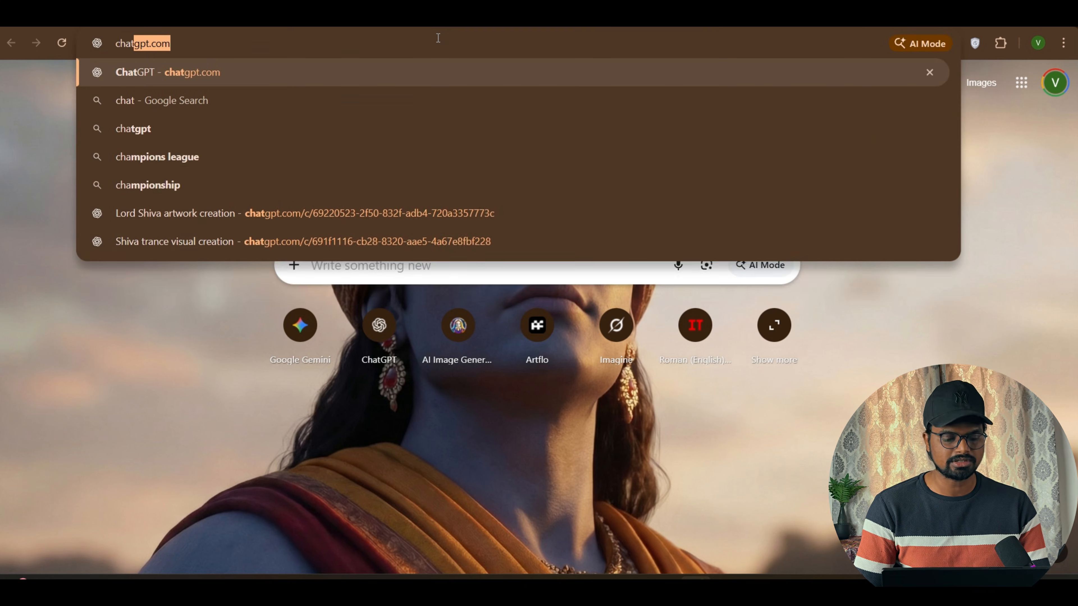
{"action": "type", "text": "gpt"}
{"action": "key", "text": "Return"}
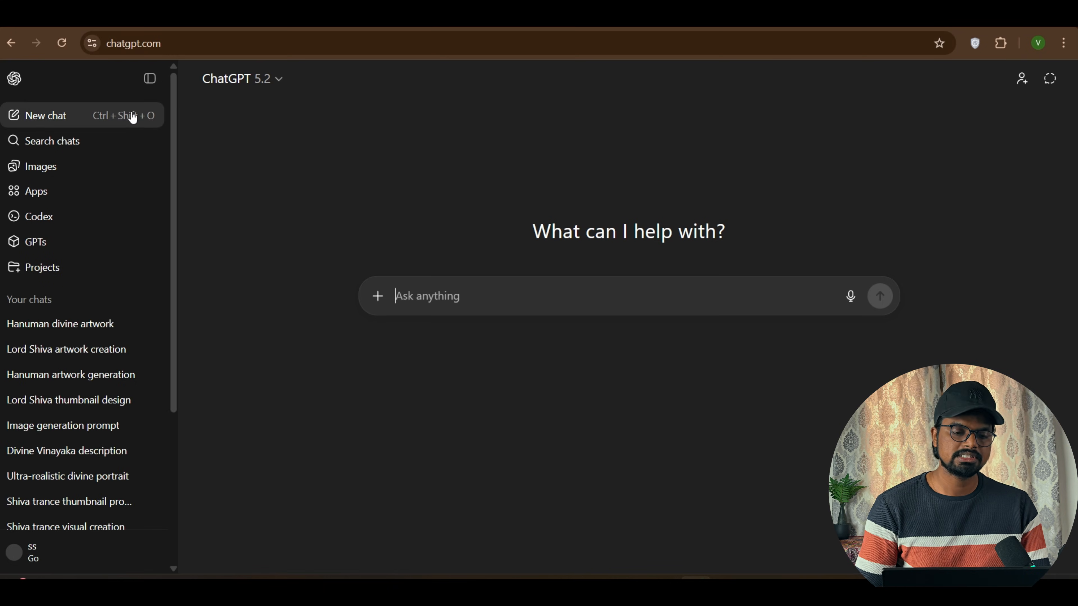
{"action": "left_click", "coordinate": [158, 78]}
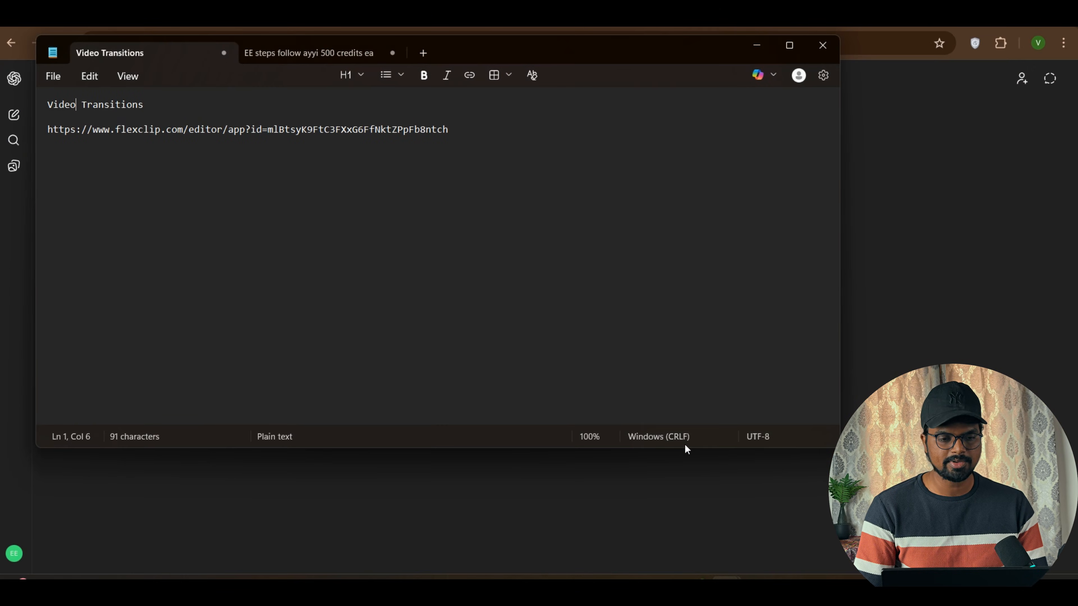
Step: Copy from Notepad and send to ChatGPT "A farmer is going to his land early in the morning with an ox-drawn vehicle."
{"action": "left_click", "coordinate": [667, 502]}
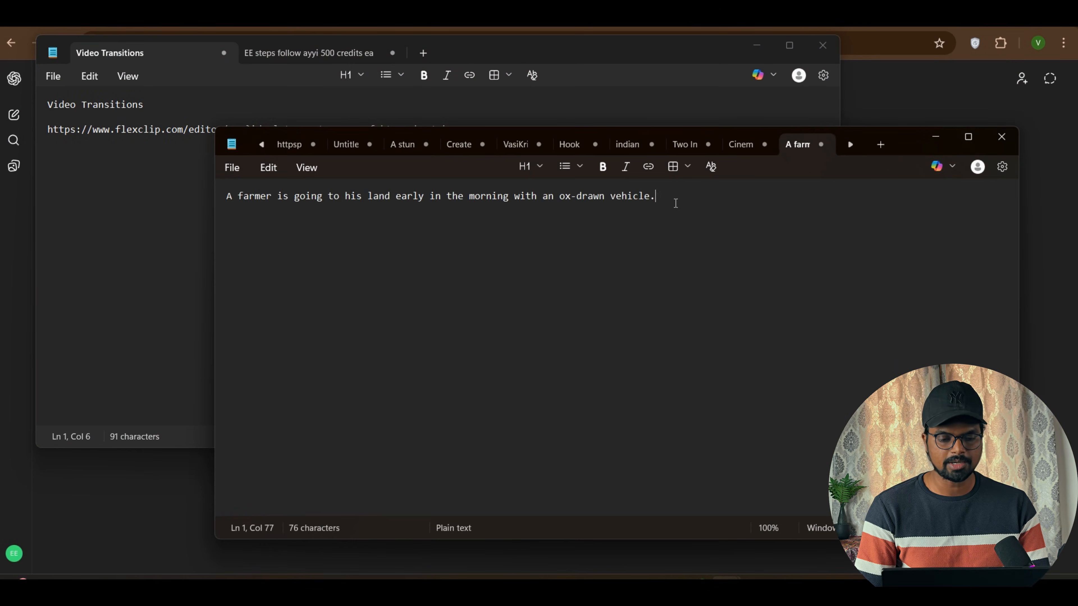
{"action": "key", "text": "ctrl+a"}
{"action": "key", "text": "ctrl+c"}
{"action": "left_click", "coordinate": [902, 66]}
{"action": "left_click", "coordinate": [494, 293]}
{"action": "key", "text": "ctrl+v"}
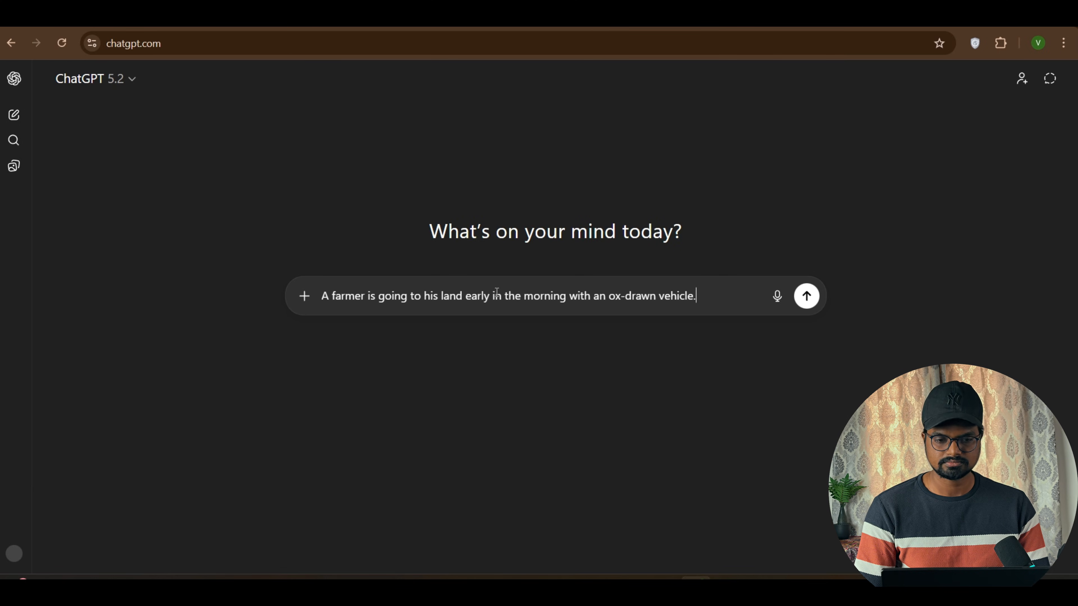
{"action": "key", "text": "Return"}
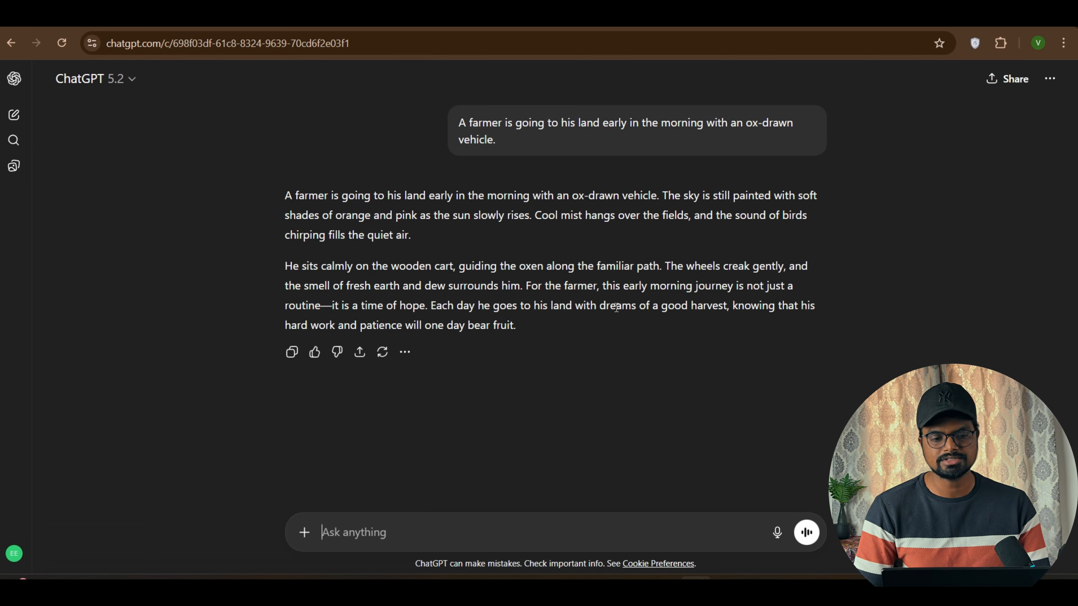
Step: Ask ChatGPT to "suggest image prompt" for the farmer story it wrote
{"action": "left_click_drag", "start_coordinate": [285, 195], "coordinate": [367, 407]}
{"action": "left_click", "coordinate": [372, 519]}
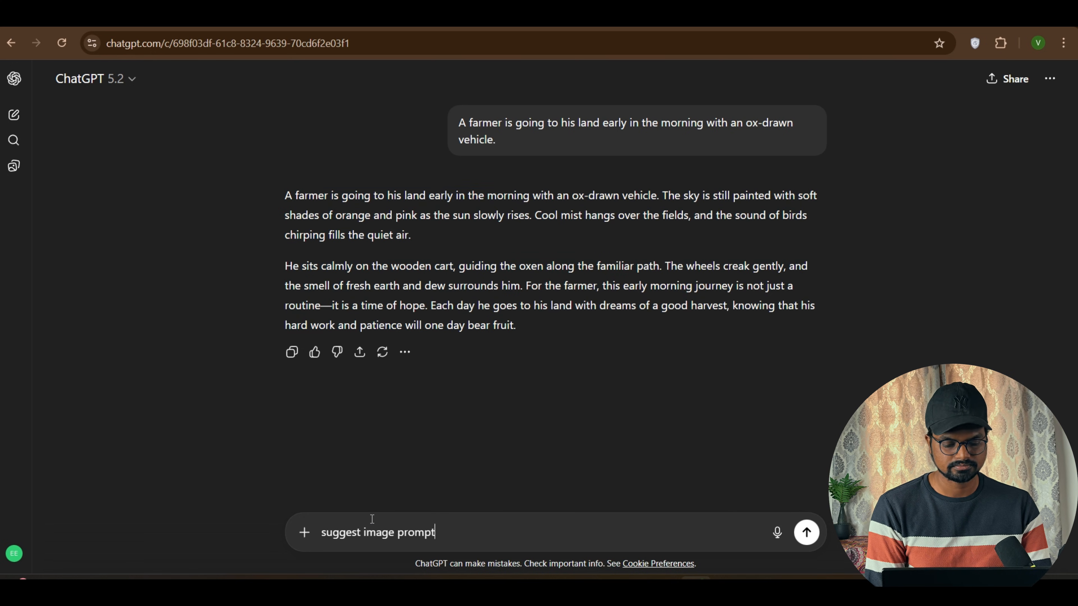
{"action": "type", "text": "suggest image prompt"}
{"action": "key", "text": "Return"}
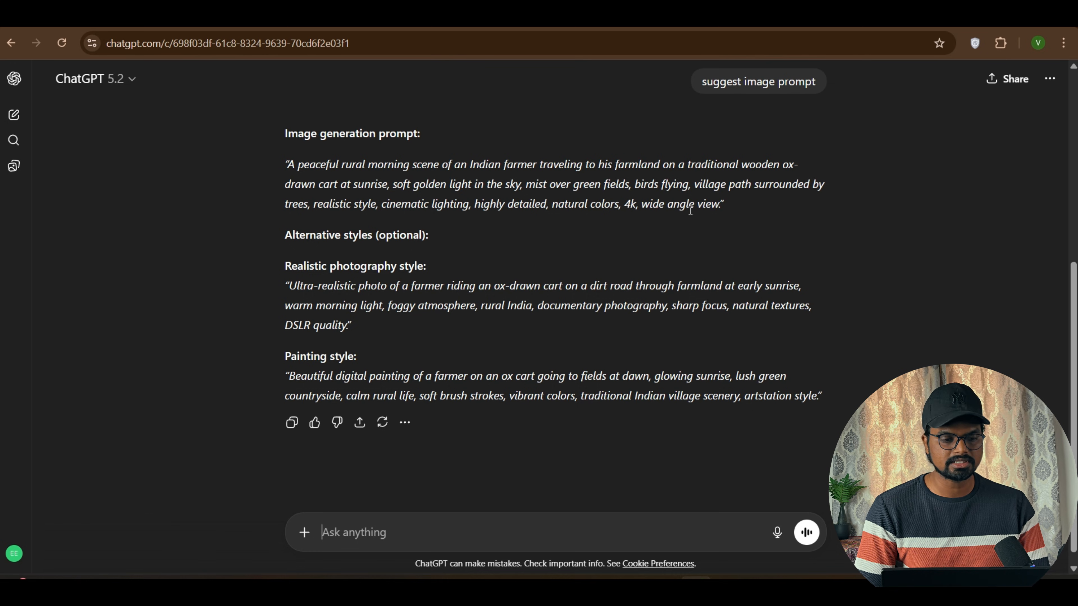
Step: Select the text of the main image generation prompt, and search for "flow" in a new tab to open Google Flow
{"action": "left_click_drag", "start_coordinate": [738, 211], "coordinate": [287, 167]}
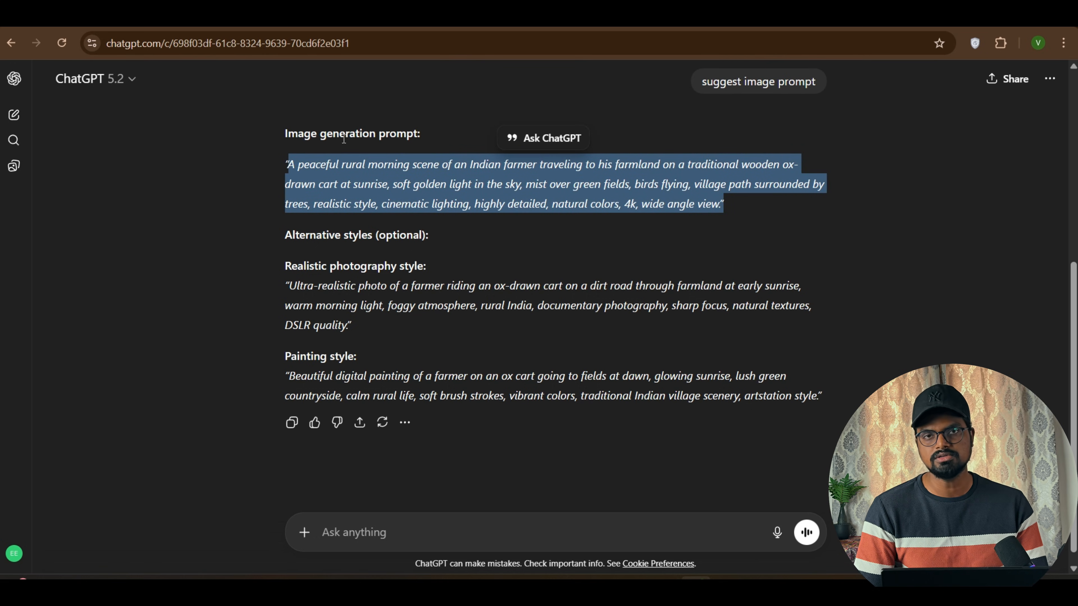
{"action": "key", "text": "ctrl+t"}
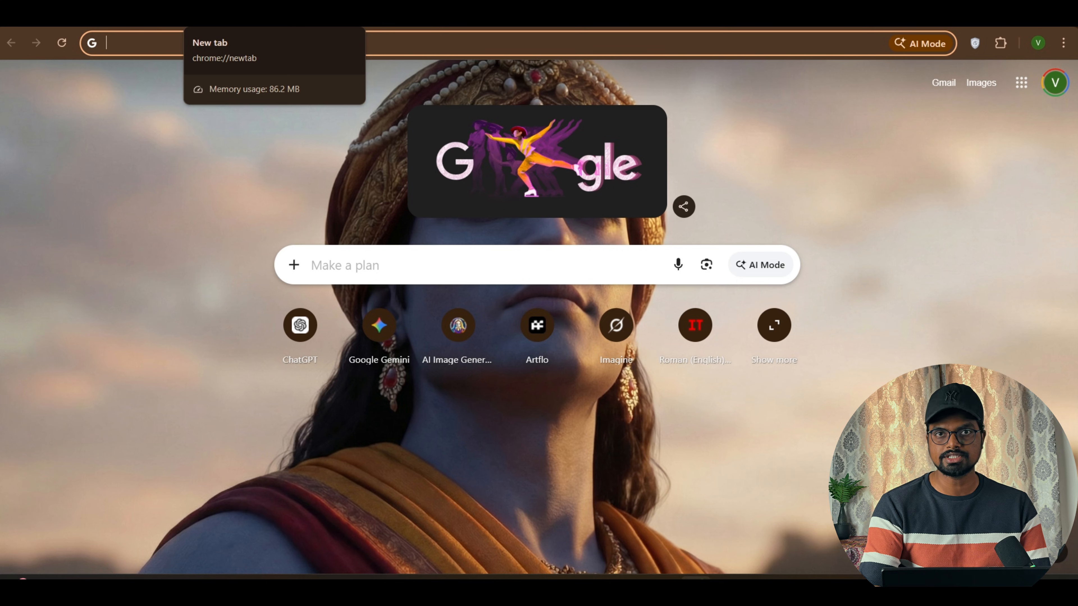
{"action": "type", "text": "flow"}
{"action": "key", "text": "Return"}
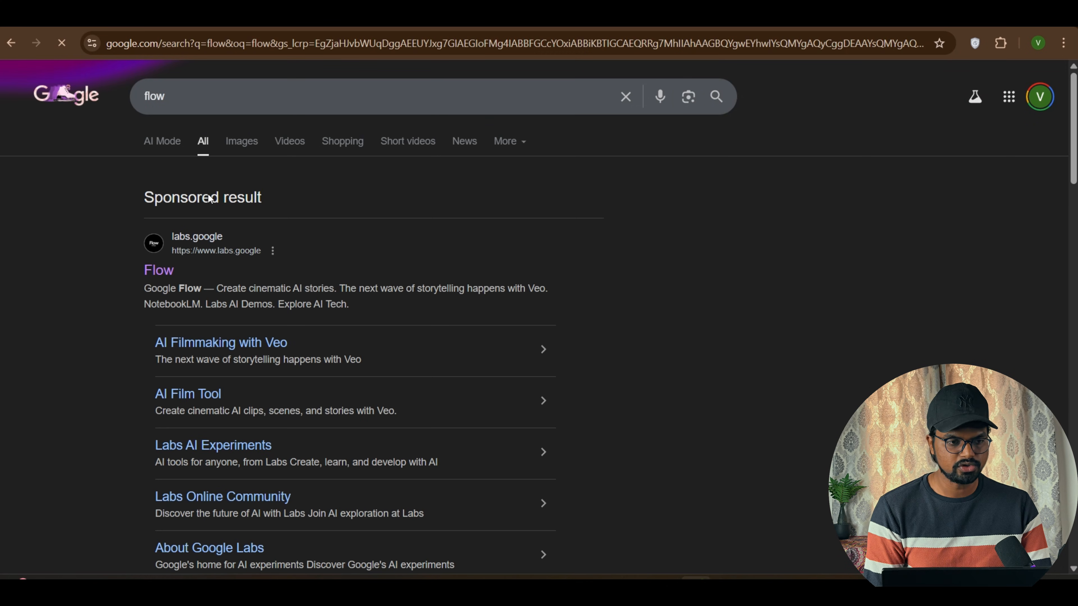
{"action": "left_click", "coordinate": [172, 271]}
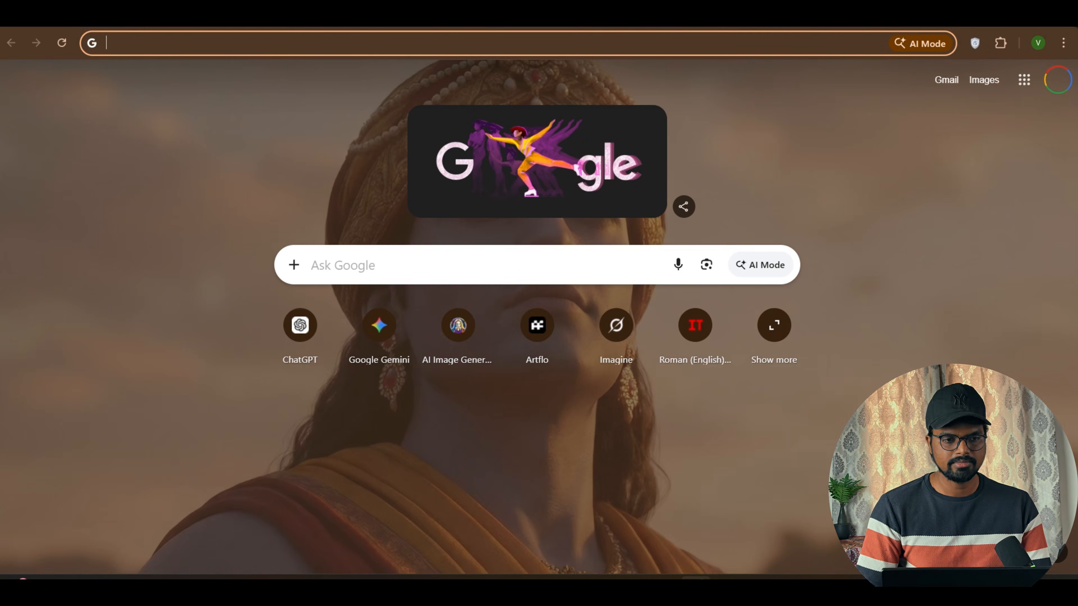
Step: Search the web for "gemini pro" in a new tab and open the Gemini subscriptions page
{"action": "type", "text": "gogole r"}
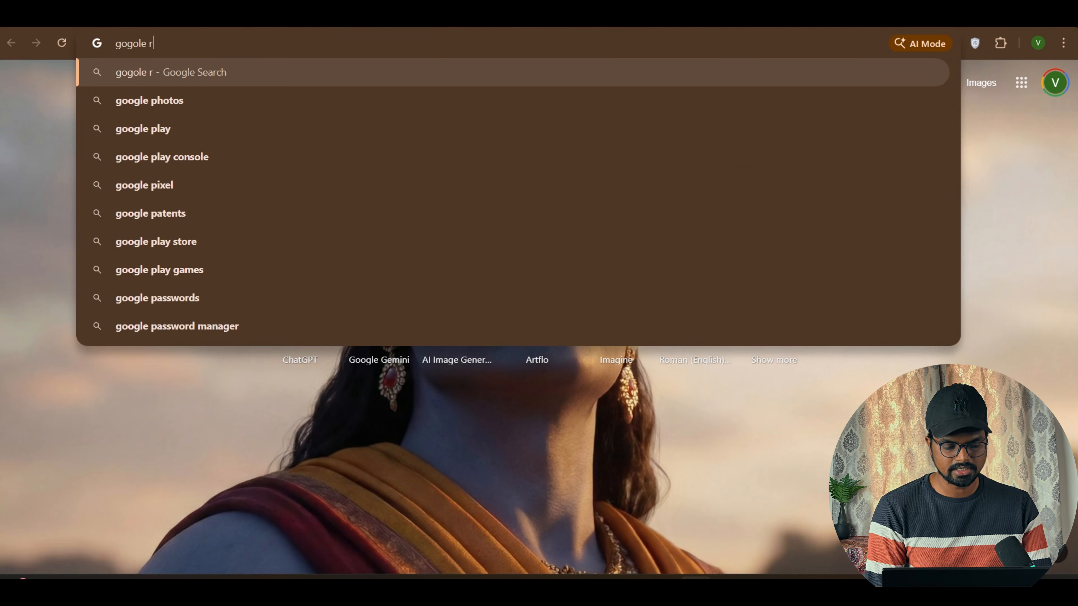
{"action": "key", "text": "BackSpace"}
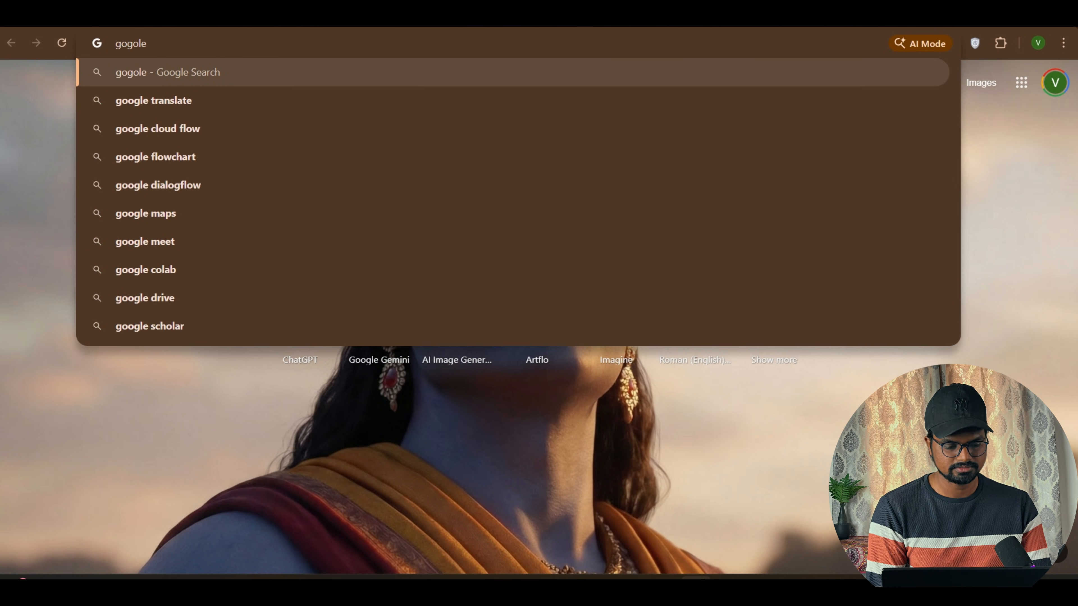
{"action": "type", "text": "gemini pro"}
{"action": "key", "text": "Return"}
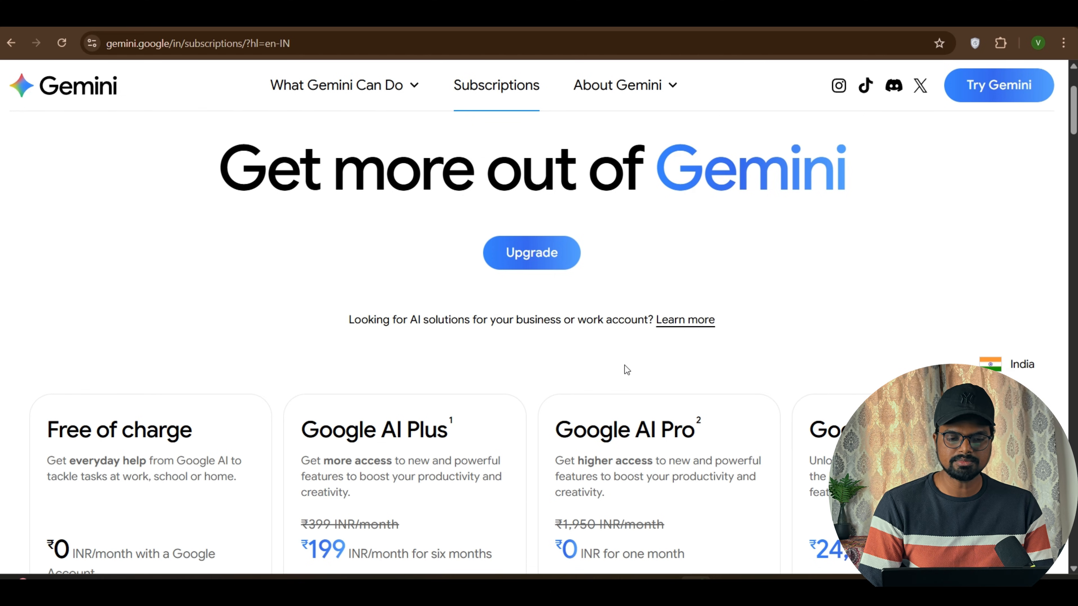
Step: Examine the Google AI Plus plan's name and monthly price on the subscriptions page
{"action": "scroll", "coordinate": [611, 369], "scroll_direction": "down", "scroll_amount": 5}
{"action": "scroll", "coordinate": [450, 323], "scroll_direction": "down", "scroll_amount": 3}
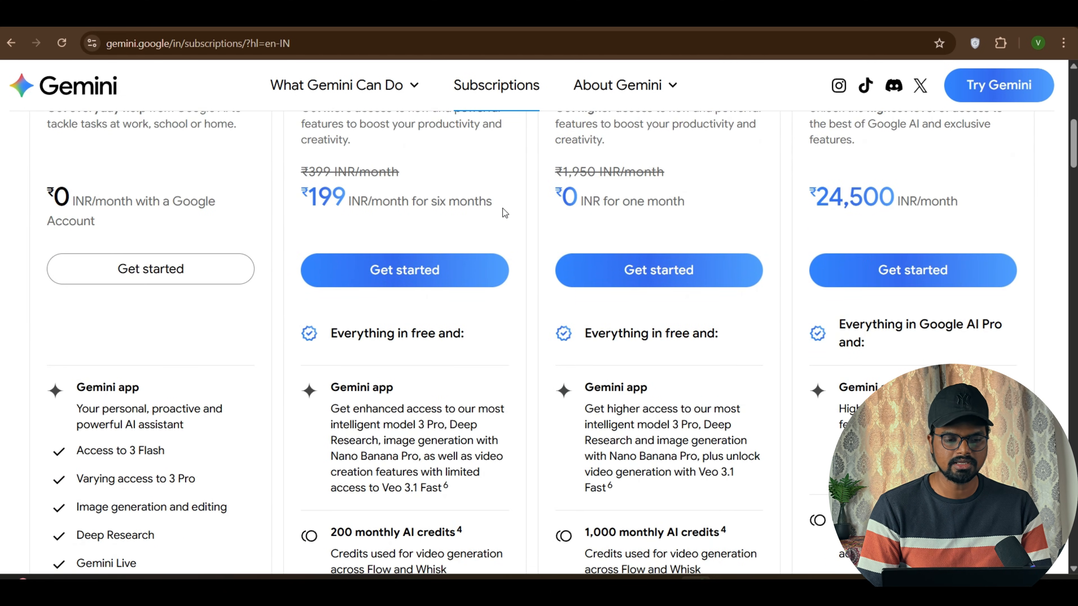
{"action": "left_click_drag", "start_coordinate": [503, 210], "coordinate": [315, 200]}
{"action": "scroll", "coordinate": [339, 212], "scroll_direction": "up", "scroll_amount": 2}
{"action": "left_click", "coordinate": [347, 266]}
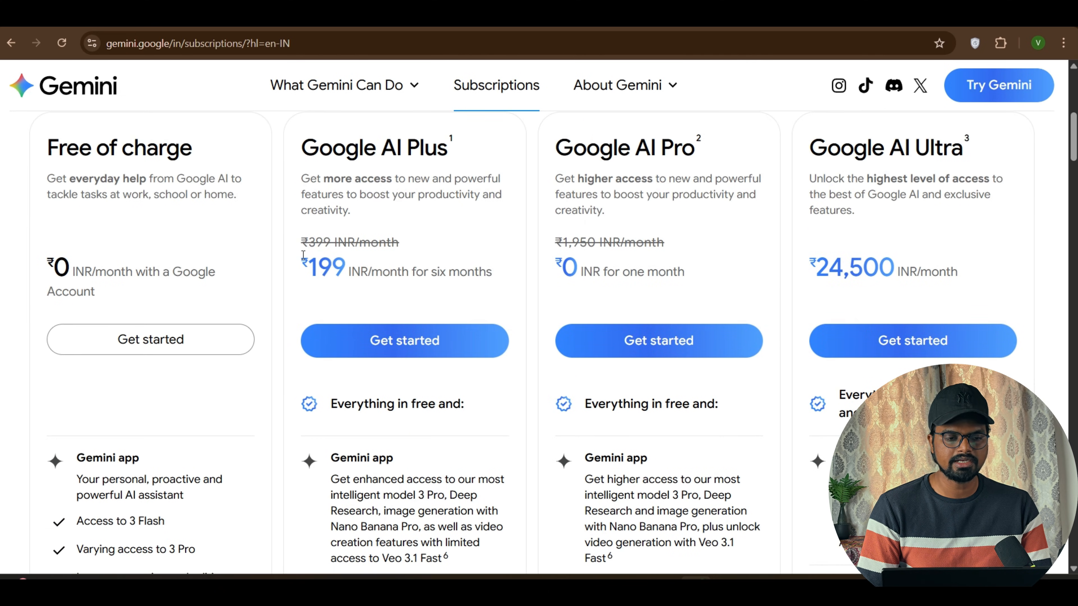
{"action": "left_click_drag", "start_coordinate": [302, 255], "coordinate": [394, 271]}
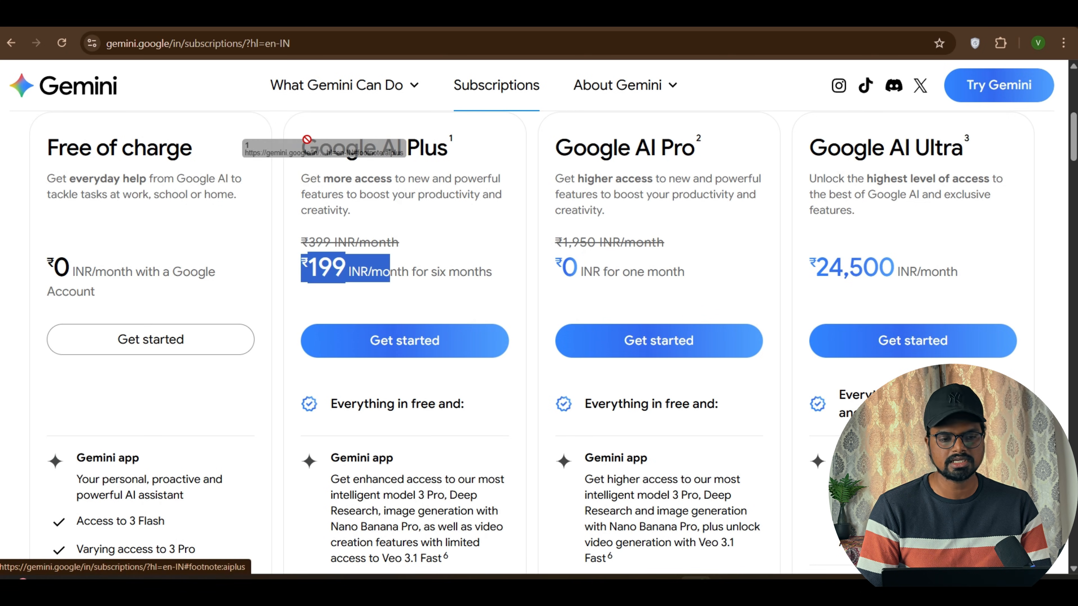
{"action": "left_click_drag", "start_coordinate": [303, 149], "coordinate": [438, 161]}
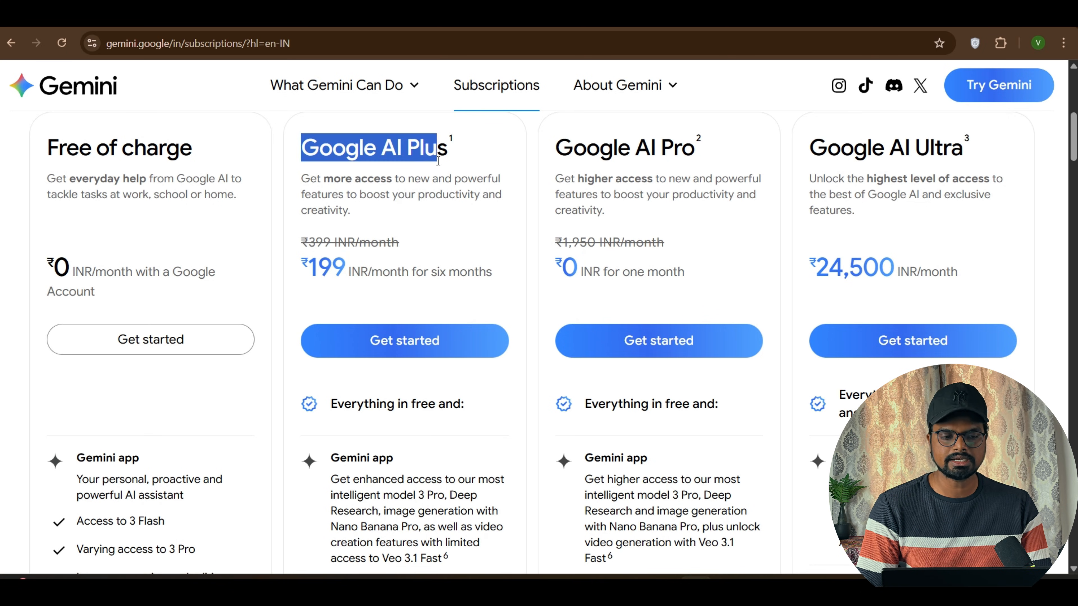
Step: Examine the Google AI Pro plan's name, regular price and one-month offer
{"action": "left_click", "coordinate": [742, 192]}
{"action": "left_click_drag", "start_coordinate": [704, 144], "coordinate": [568, 145]}
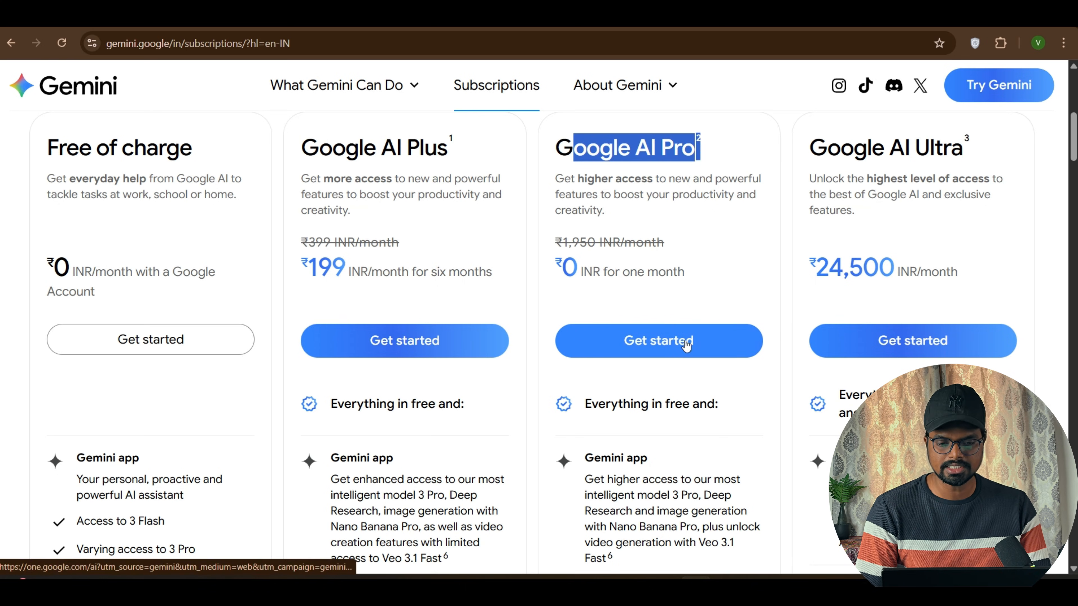
{"action": "left_click_drag", "start_coordinate": [699, 271], "coordinate": [569, 261]}
{"action": "left_click", "coordinate": [595, 239]}
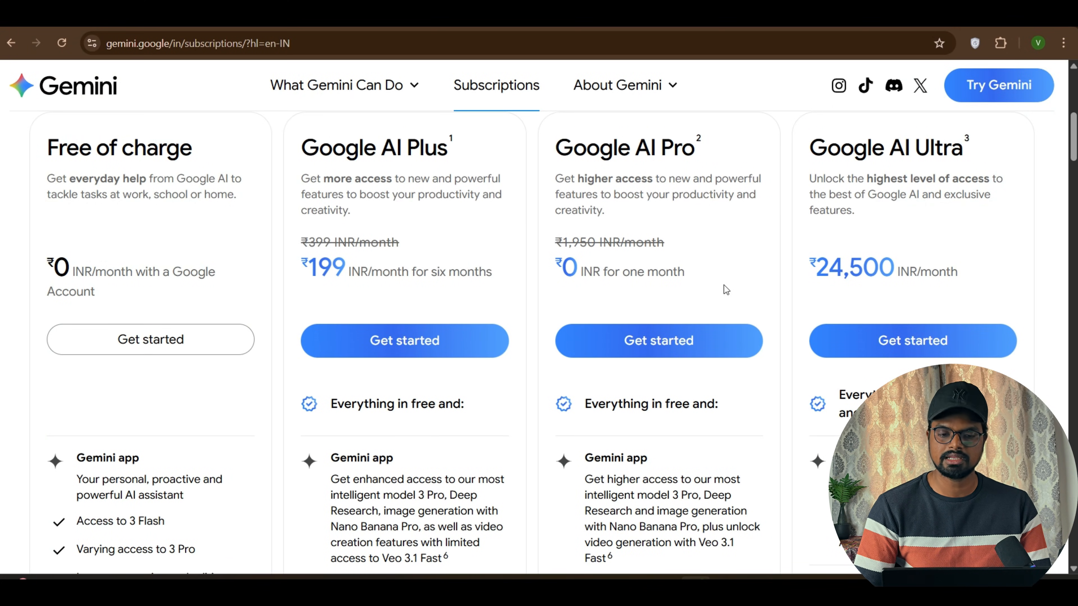
{"action": "left_click_drag", "start_coordinate": [725, 287], "coordinate": [554, 240]}
{"action": "left_click", "coordinate": [703, 264]}
{"action": "scroll", "coordinate": [672, 322], "scroll_direction": "down", "scroll_amount": 2}
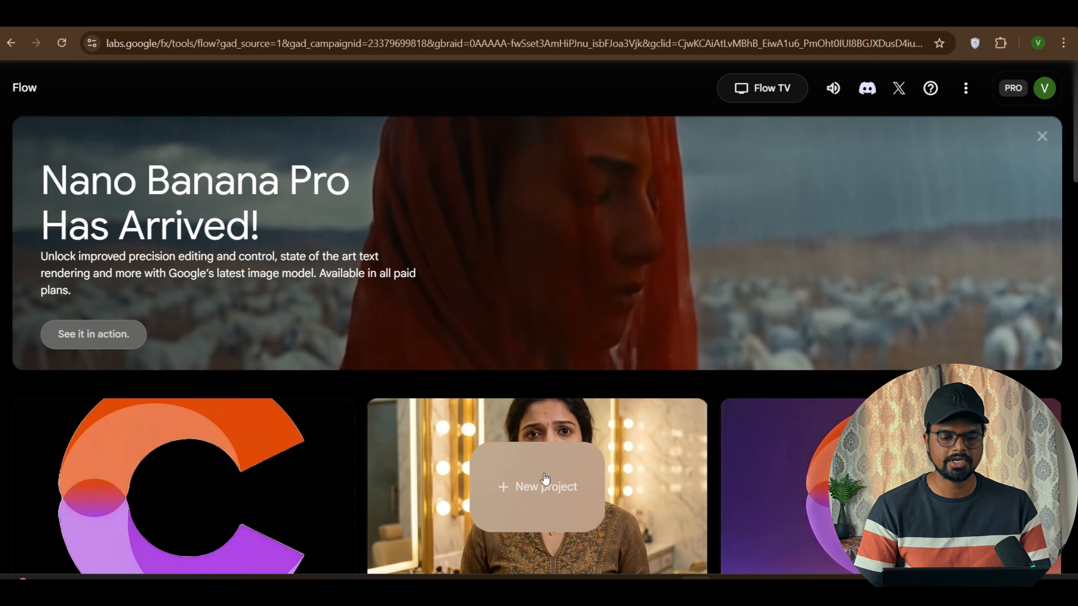
Step: Create a new project in Google Flow and check the AI credits available in the account
{"action": "left_click", "coordinate": [547, 486]}
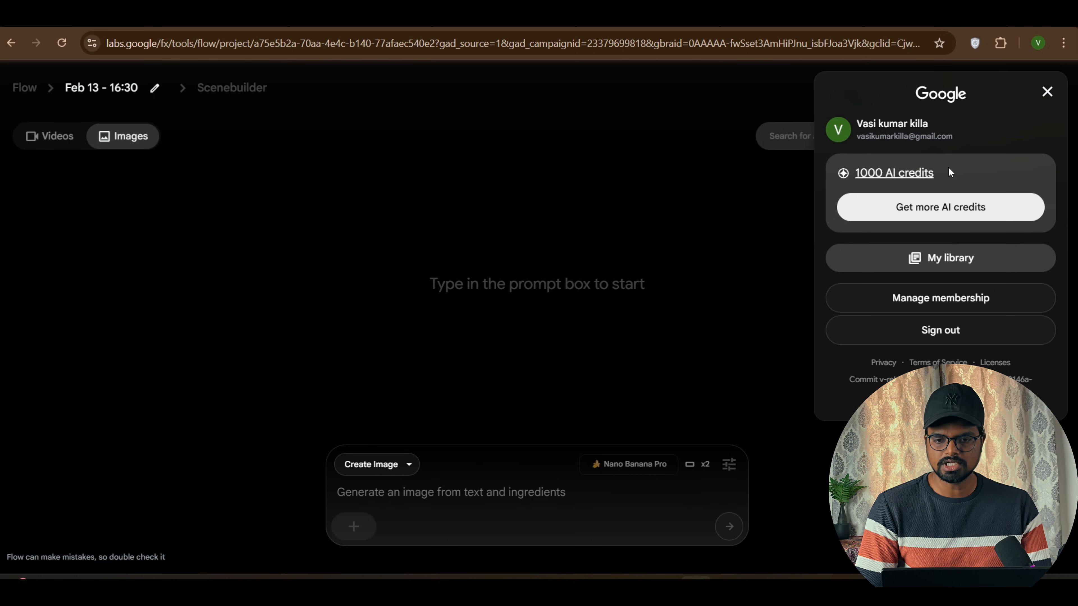
{"action": "left_click_drag", "start_coordinate": [929, 178], "coordinate": [975, 174]}
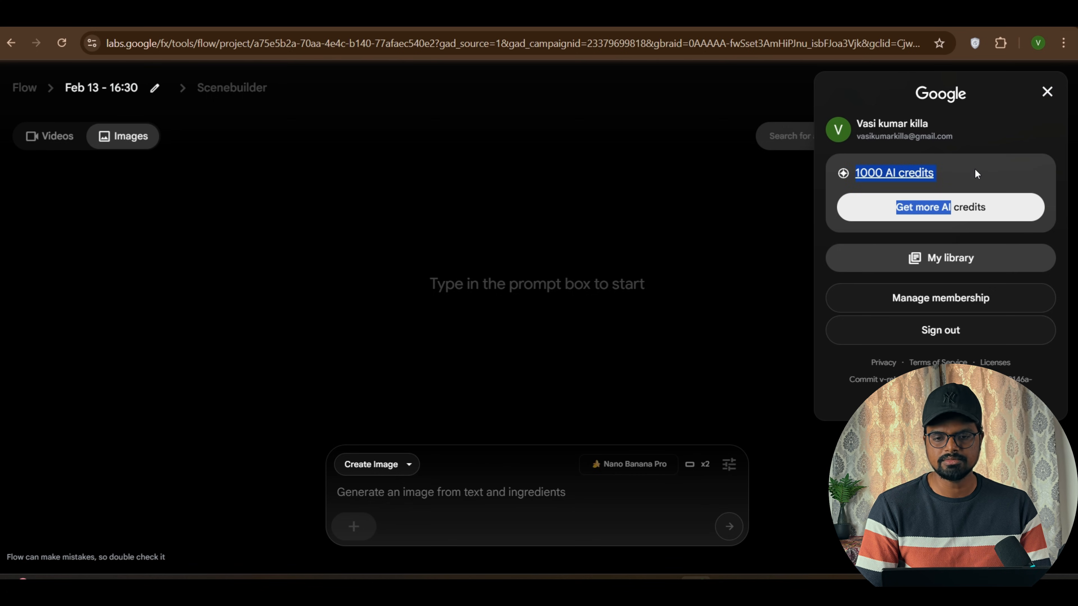
{"action": "left_click", "coordinate": [1046, 93]}
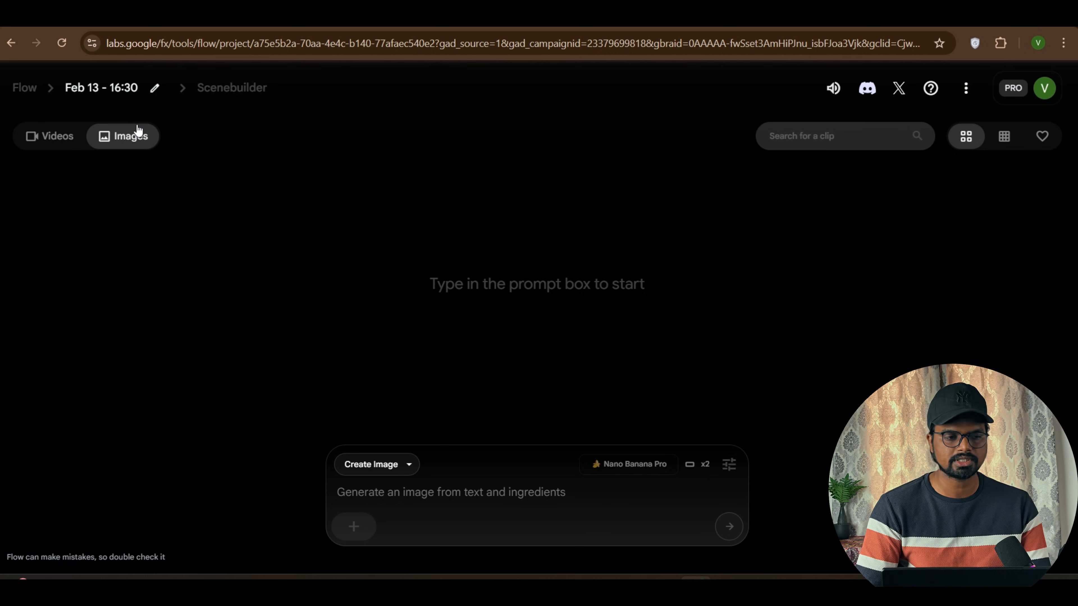
Step: Choose Create Image mode and fill the prompt box with the farmer image generation prompt copied from ChatGPT
{"action": "left_click", "coordinate": [391, 474]}
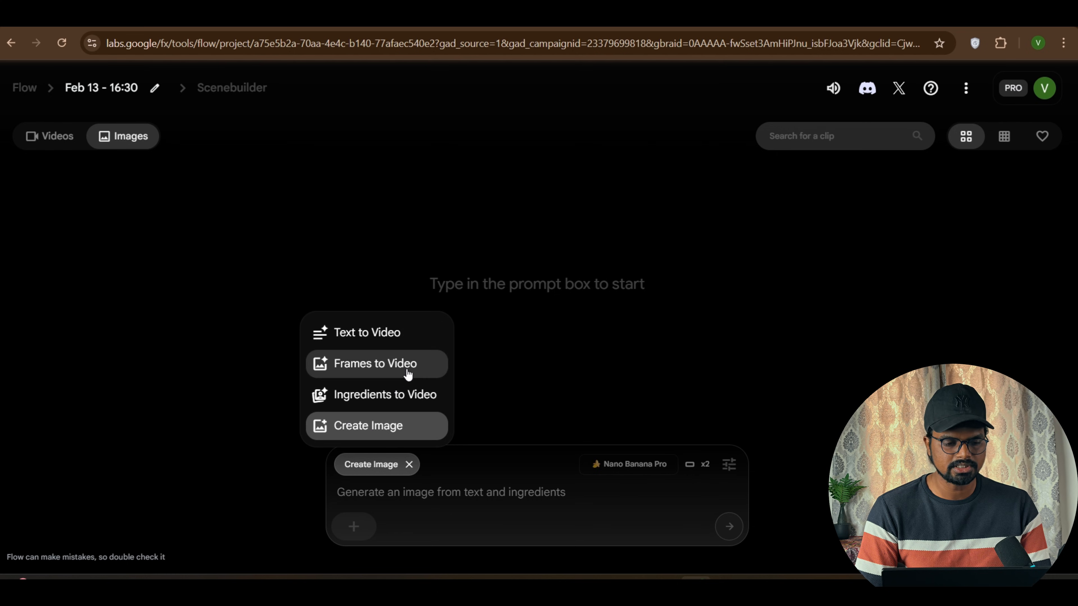
{"action": "left_click", "coordinate": [416, 428]}
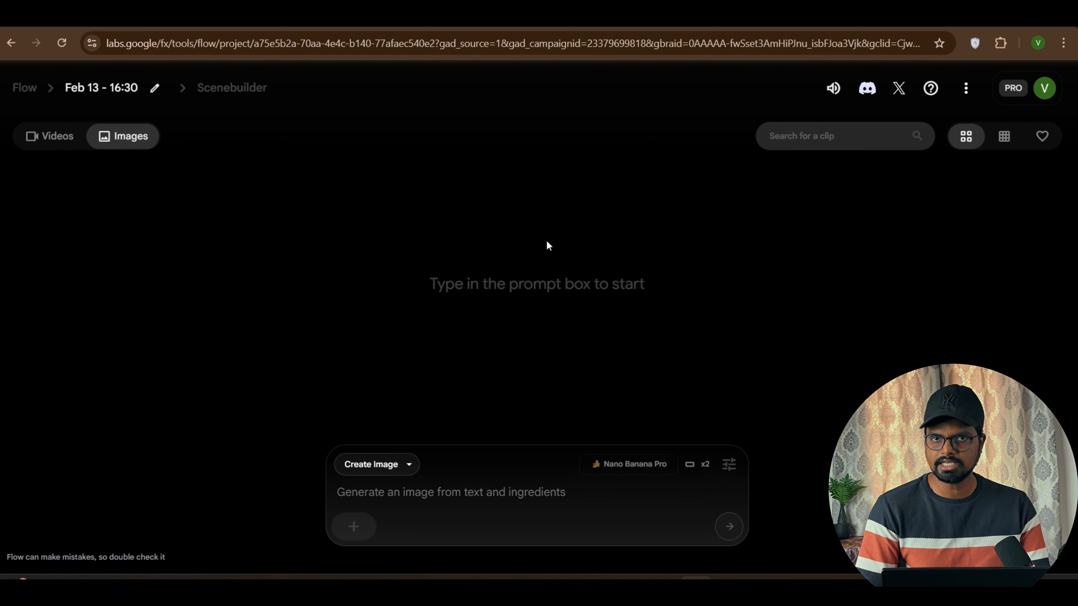
{"action": "key", "text": "ctrl+Tab"}
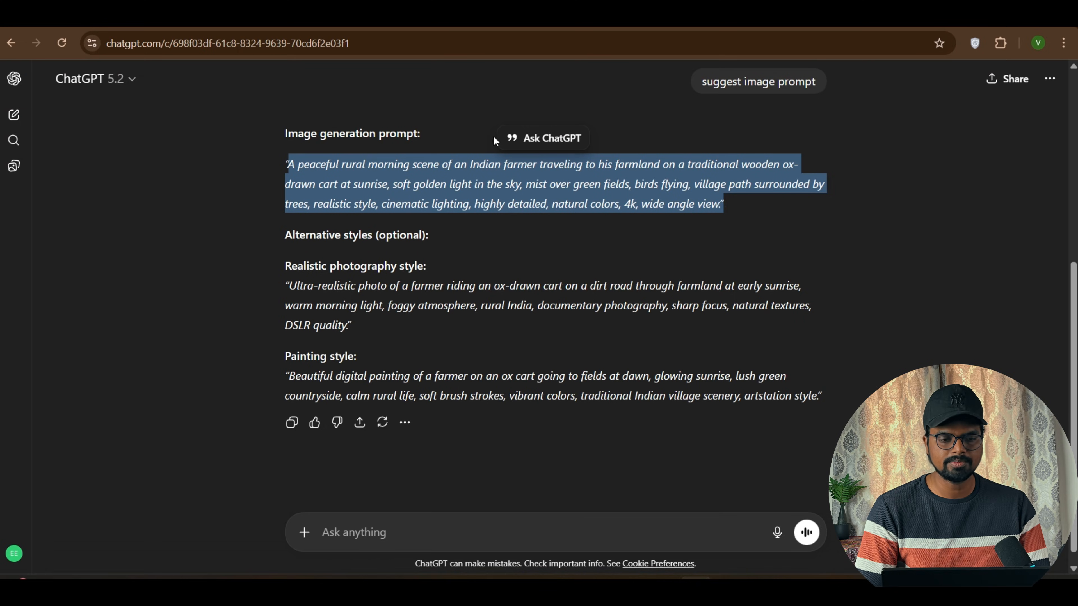
{"action": "key", "text": "ctrl+c"}
{"action": "key", "text": "ctrl+Tab"}
{"action": "key", "text": "ctrl+Tab"}
{"action": "left_click", "coordinate": [457, 498]}
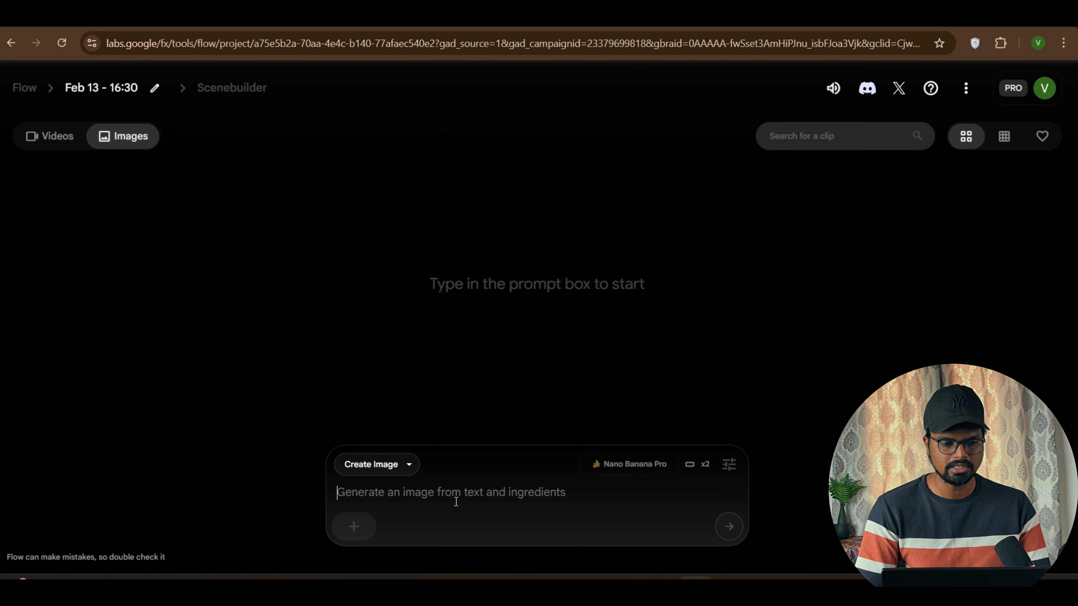
{"action": "key", "text": "ctrl+v"}
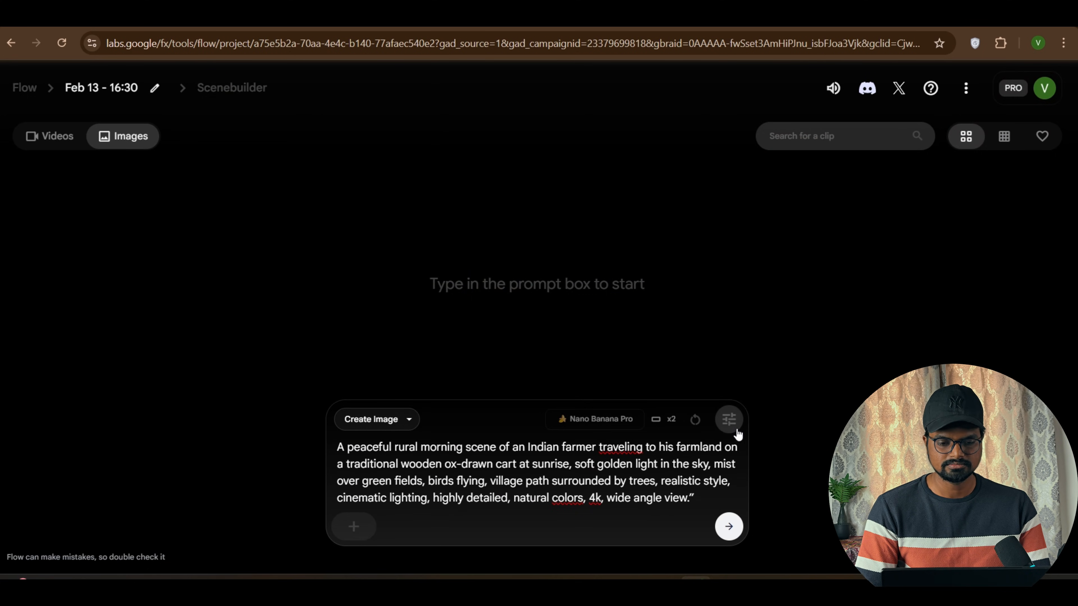
Step: Set the image generation to 4 outputs per prompt, keeping Landscape (16:9) and the Nano Banana Pro model
{"action": "left_click", "coordinate": [729, 420]}
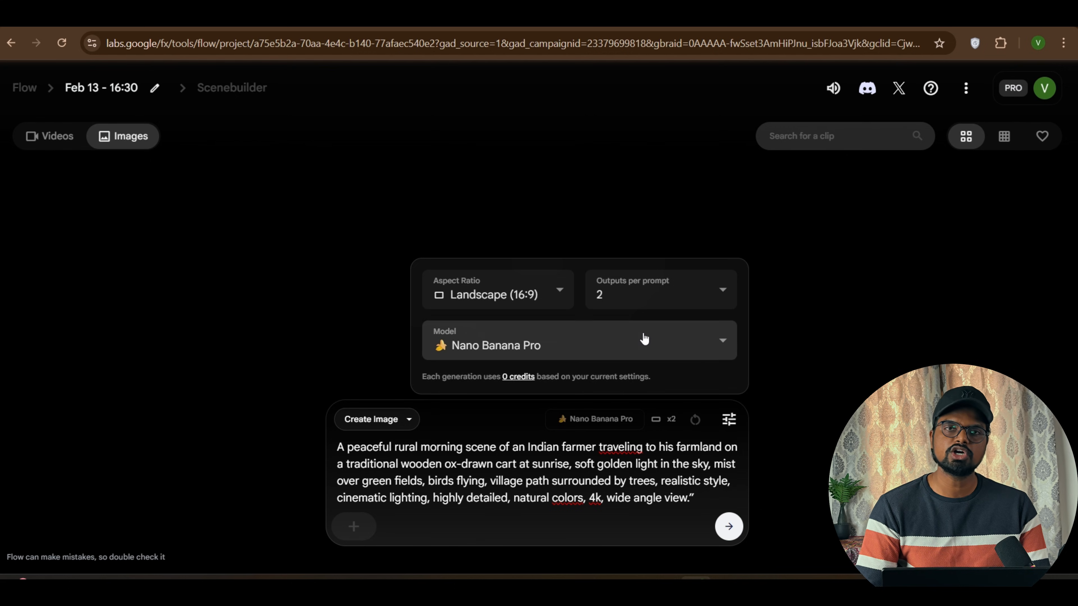
{"action": "left_click", "coordinate": [659, 297]}
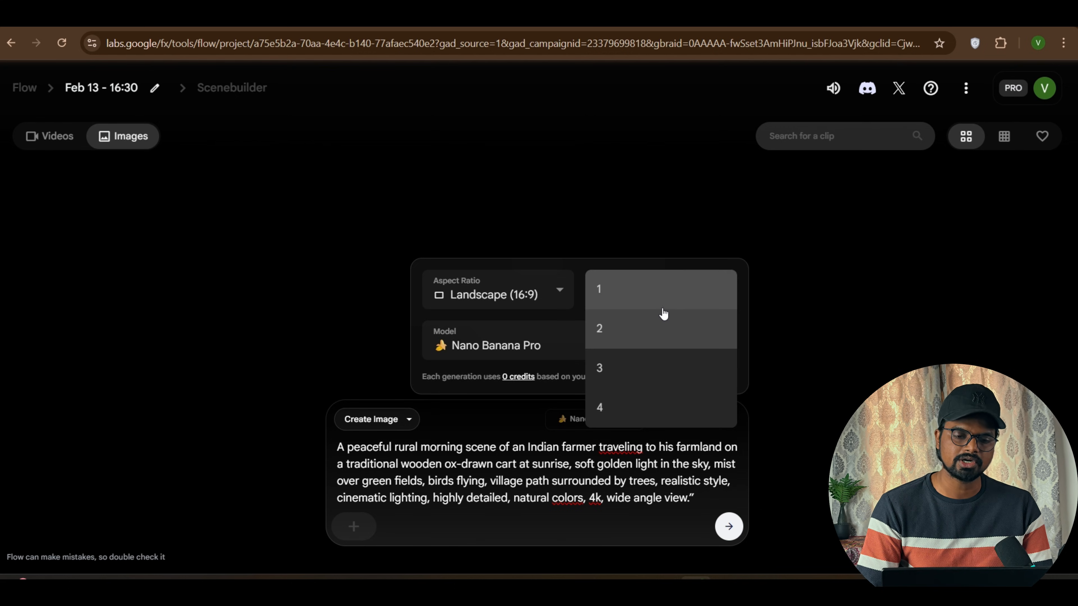
{"action": "left_click", "coordinate": [658, 401]}
{"action": "left_click", "coordinate": [495, 296]}
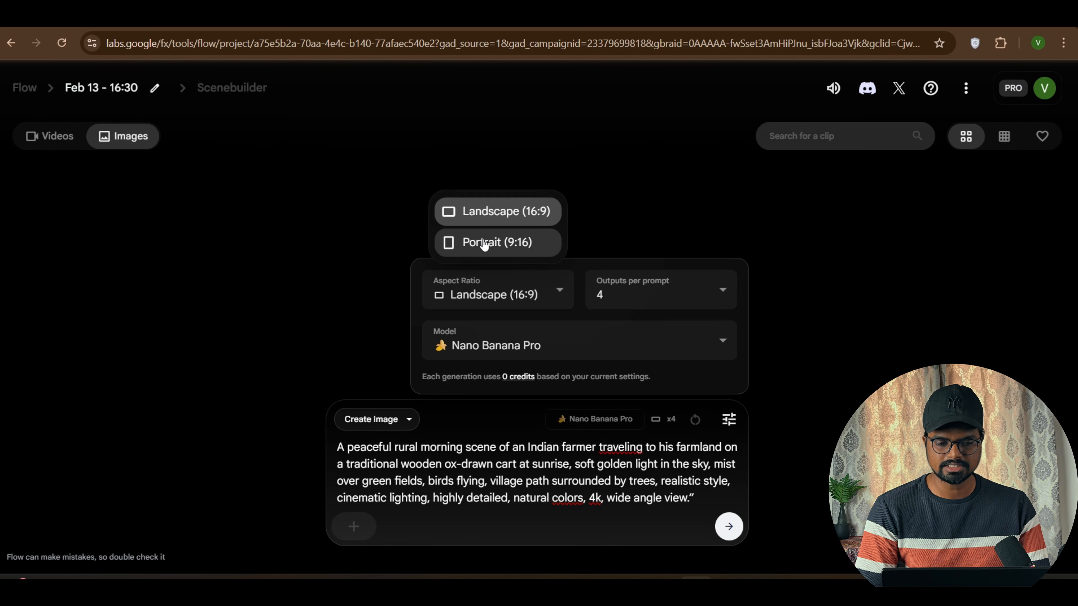
{"action": "left_click", "coordinate": [544, 342]}
{"action": "left_click", "coordinate": [560, 336]}
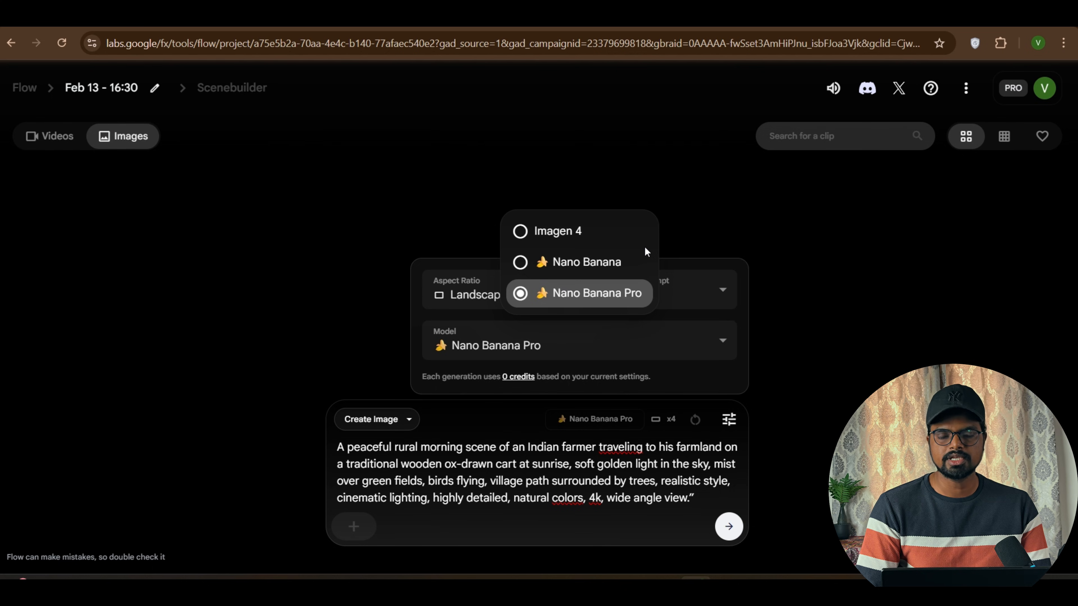
{"action": "left_click", "coordinate": [610, 294]}
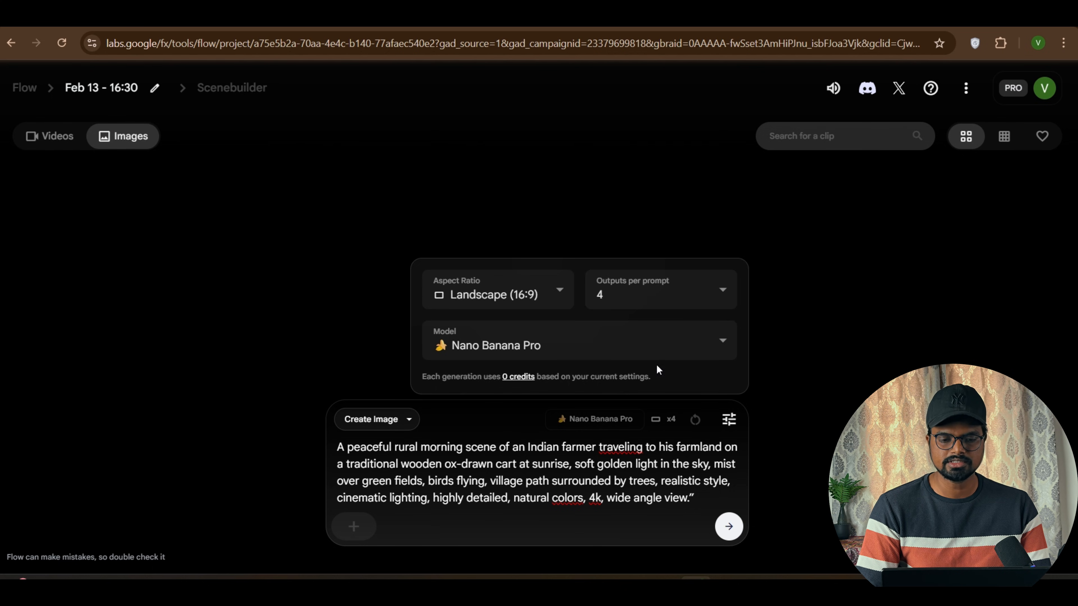
Step: Generate the farmer images from the prepared prompt
{"action": "left_click", "coordinate": [658, 500]}
{"action": "left_click", "coordinate": [730, 526]}
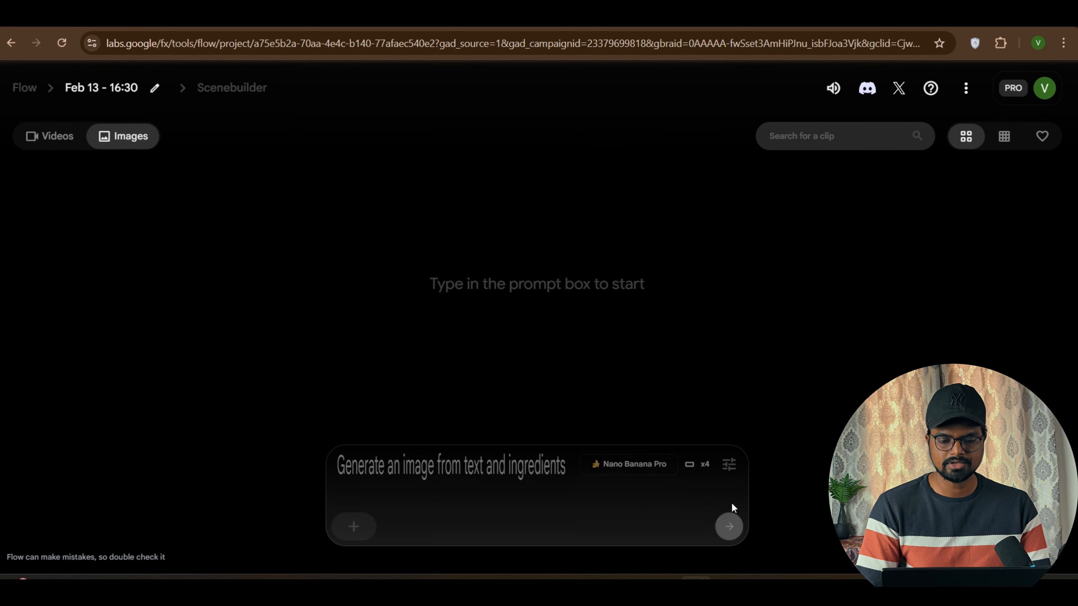
{"action": "scroll", "coordinate": [580, 291], "scroll_direction": "down", "scroll_amount": 4}
{"action": "scroll", "coordinate": [569, 276], "scroll_direction": "up", "scroll_amount": 2}
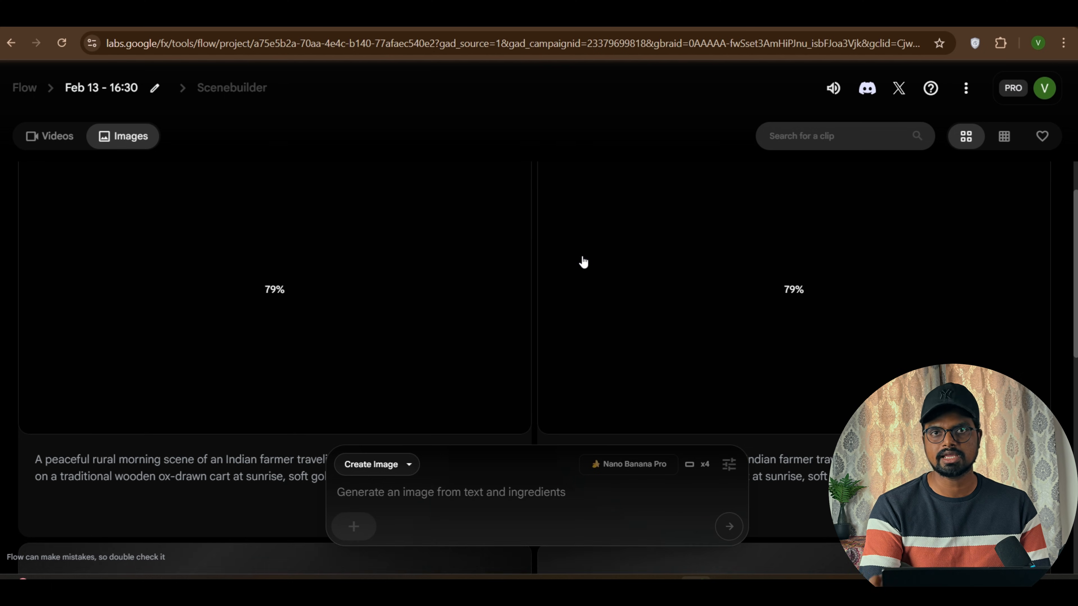
Step: Examine the generated images of the farmer on the ox-drawn cart
{"action": "scroll", "coordinate": [551, 270], "scroll_direction": "down", "scroll_amount": 1}
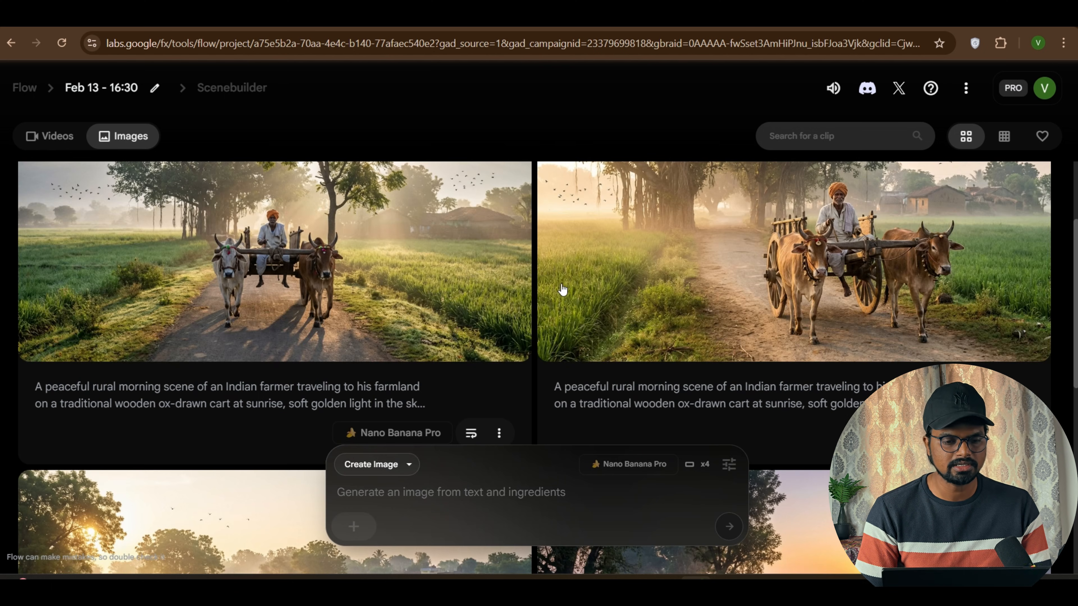
{"action": "scroll", "coordinate": [552, 297], "scroll_direction": "up", "scroll_amount": 3}
{"action": "scroll", "coordinate": [476, 299], "scroll_direction": "down", "scroll_amount": 6}
{"action": "scroll", "coordinate": [476, 299], "scroll_direction": "down", "scroll_amount": 5}
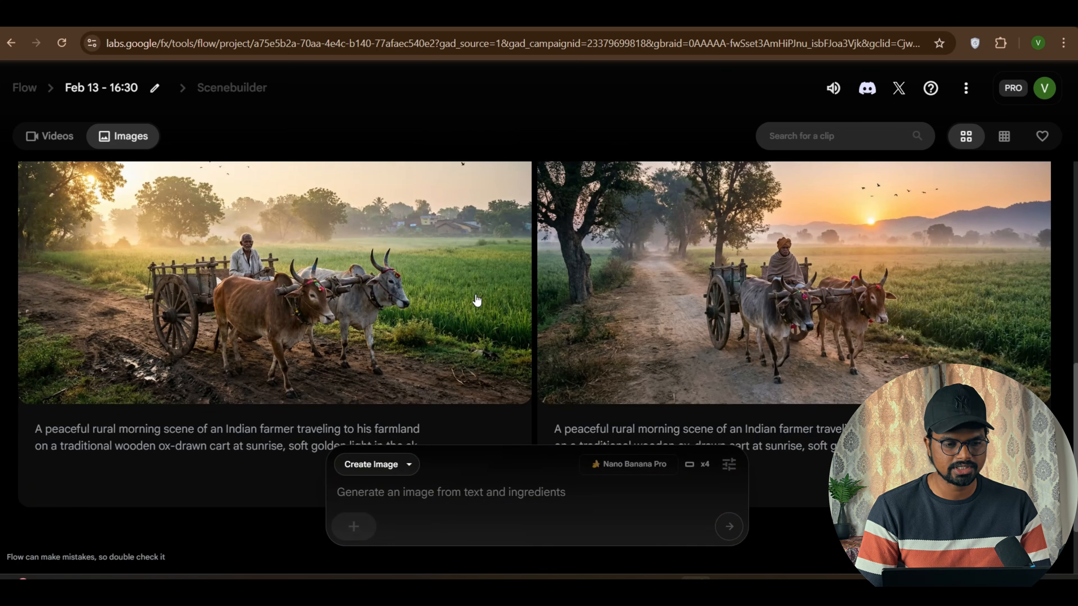
{"action": "scroll", "coordinate": [519, 297], "scroll_direction": "down", "scroll_amount": 8}
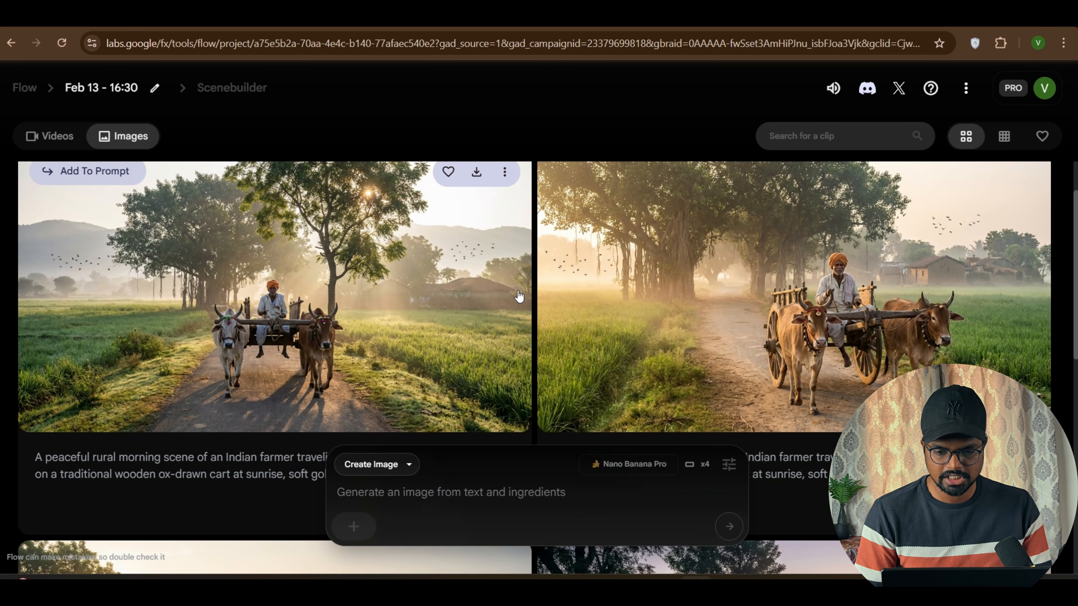
{"action": "scroll", "coordinate": [518, 297], "scroll_direction": "down", "scroll_amount": 10}
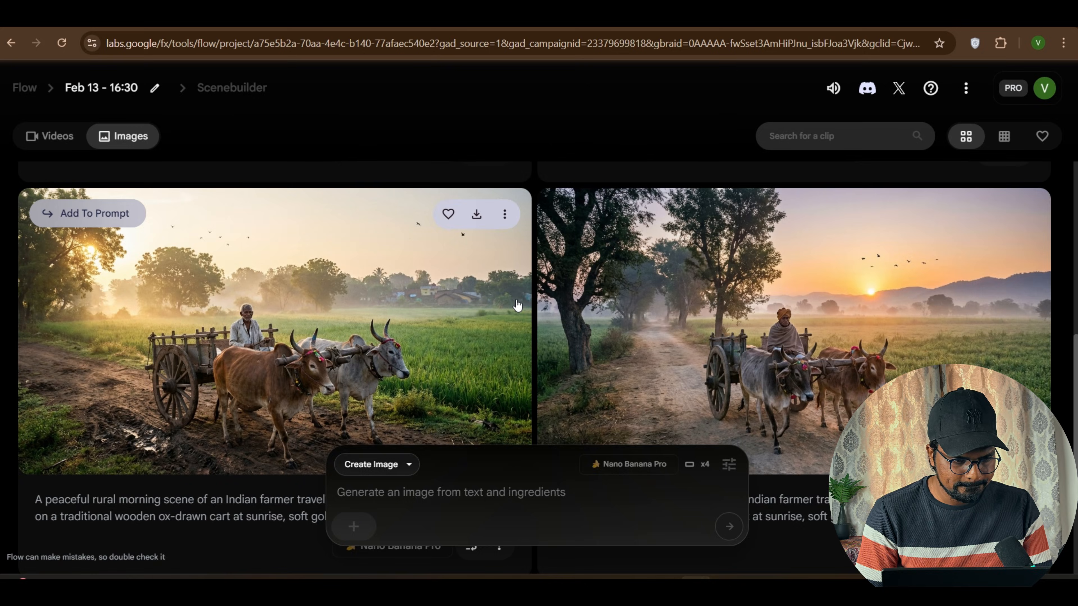
{"action": "left_click", "coordinate": [517, 305]}
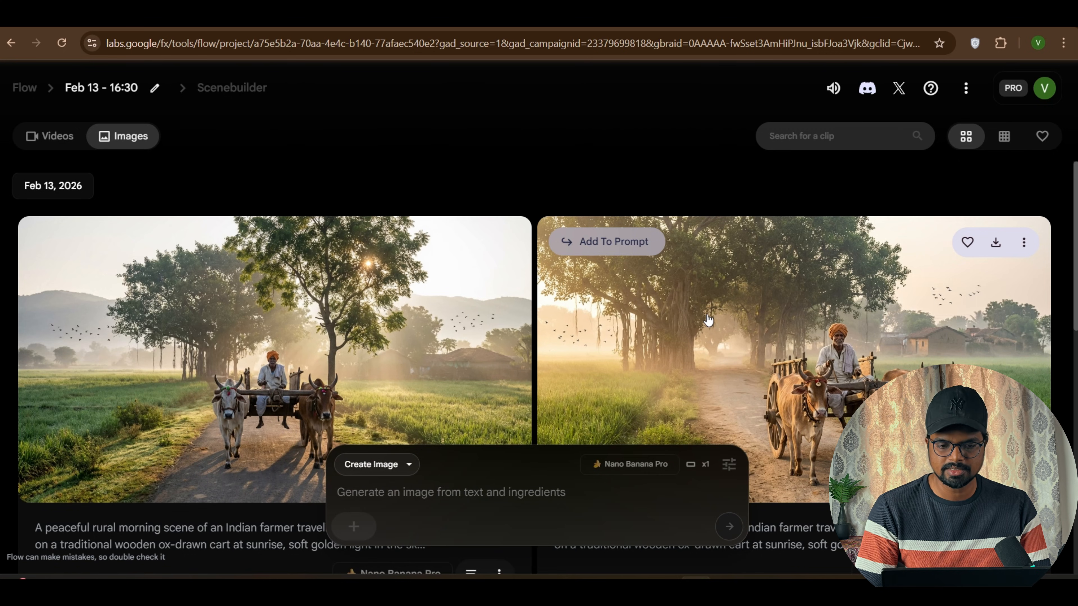
Step: Add the image of the orange-turbaned farmer on the dirt path to the prompt and write "create 9 different camera multishots"
{"action": "left_click", "coordinate": [622, 246]}
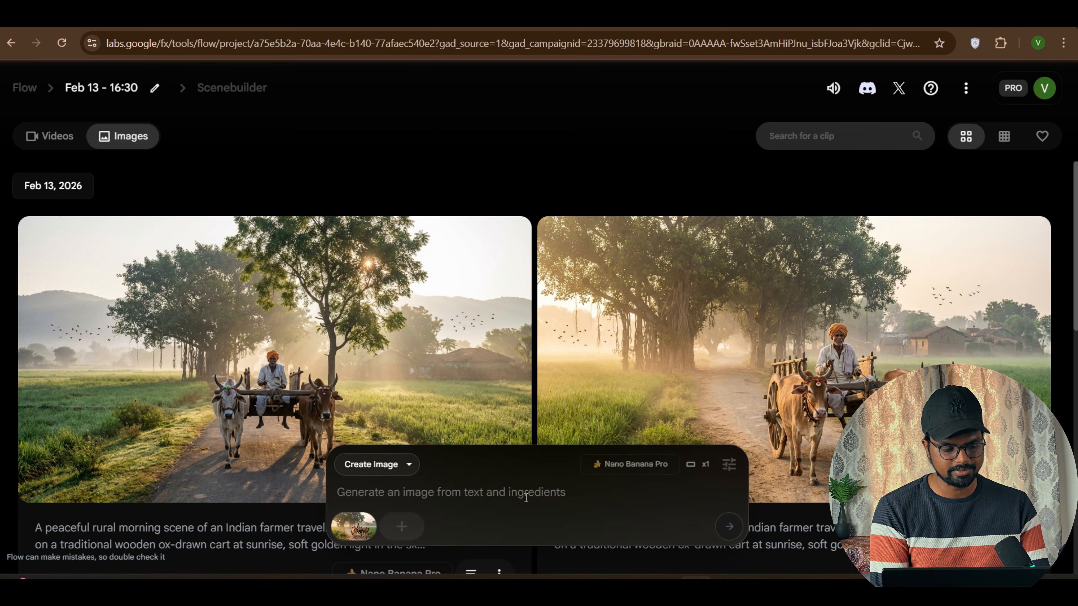
{"action": "type", "text": "cret"}
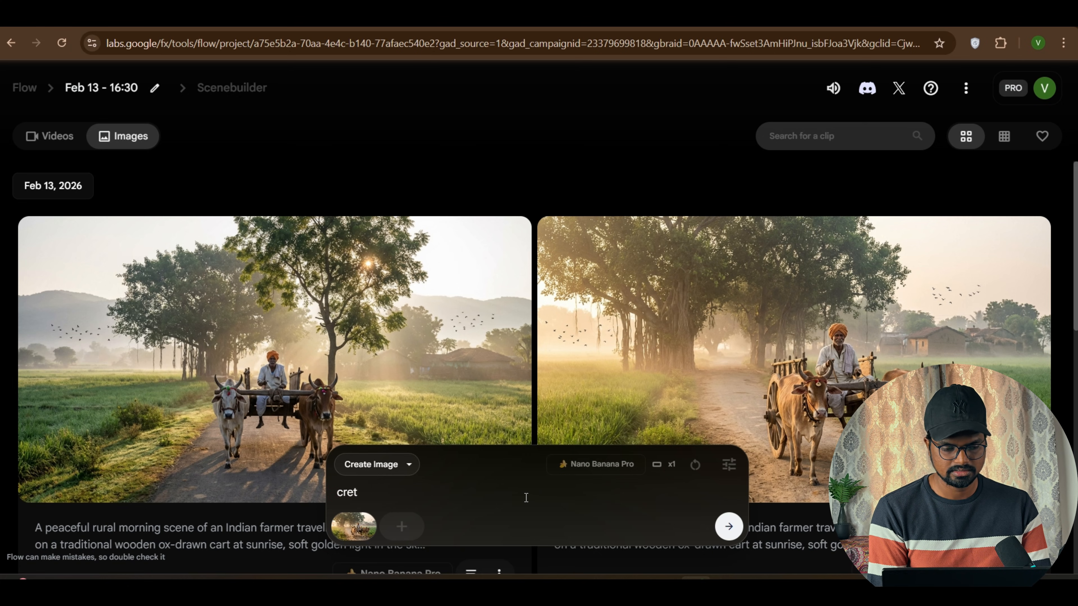
{"action": "type", "text": "ae ate 9 different"}
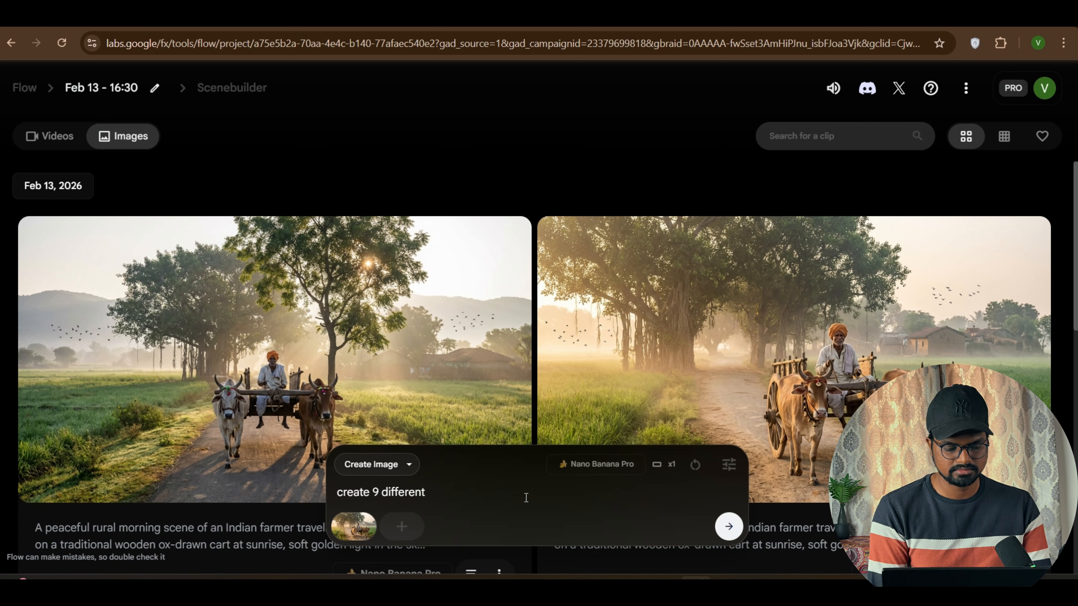
{"action": "type", "text": " cmaera multig"}
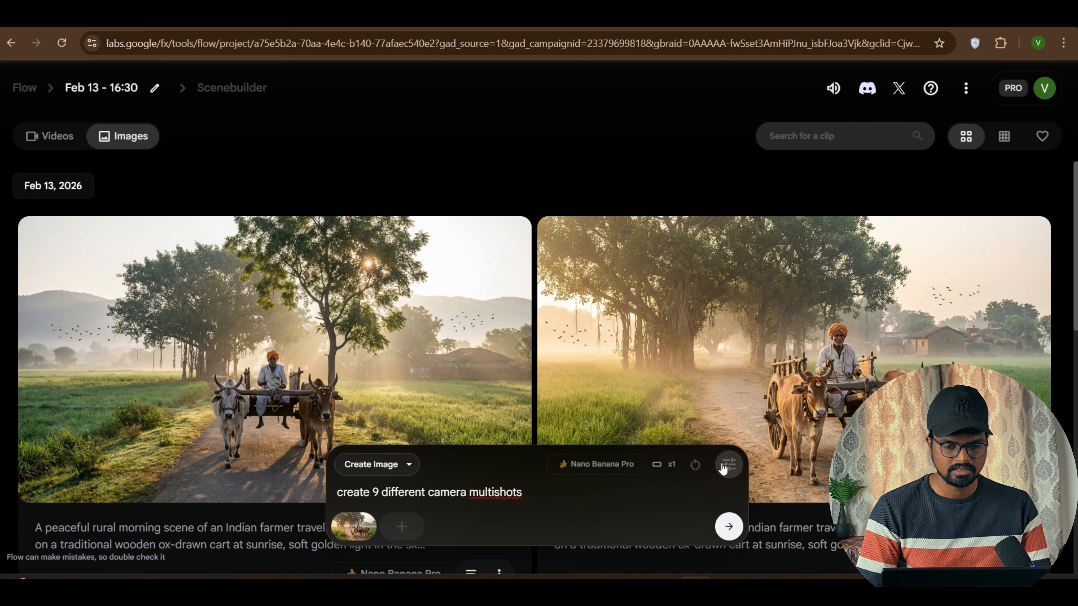
Step: Set the outputs per prompt to 4 for the multi-shot generation
{"action": "left_click", "coordinate": [724, 468]}
{"action": "left_click", "coordinate": [681, 341]}
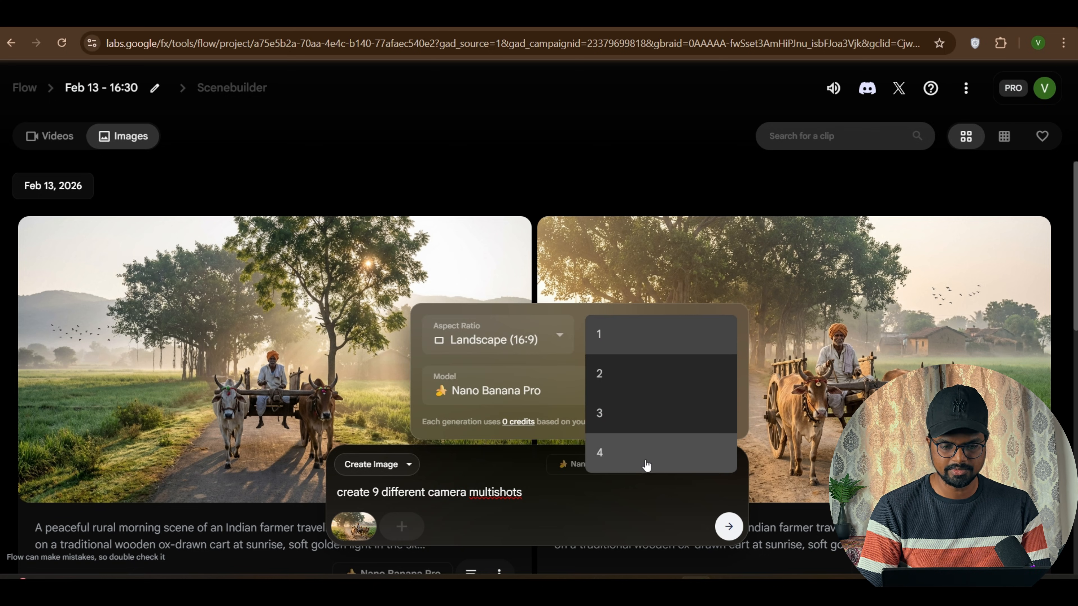
{"action": "left_click", "coordinate": [648, 464]}
{"action": "left_click", "coordinate": [665, 501]}
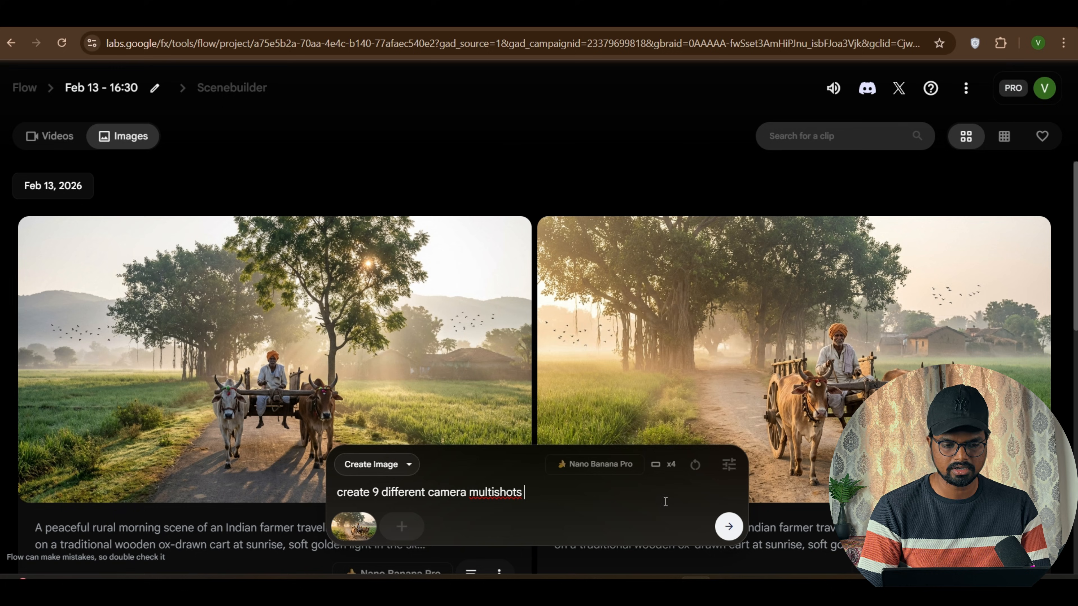
Step: Correct the misspelled word to "multi shots" and generate the camera-shot images
{"action": "right_click", "coordinate": [508, 495]}
{"action": "left_click", "coordinate": [567, 167]}
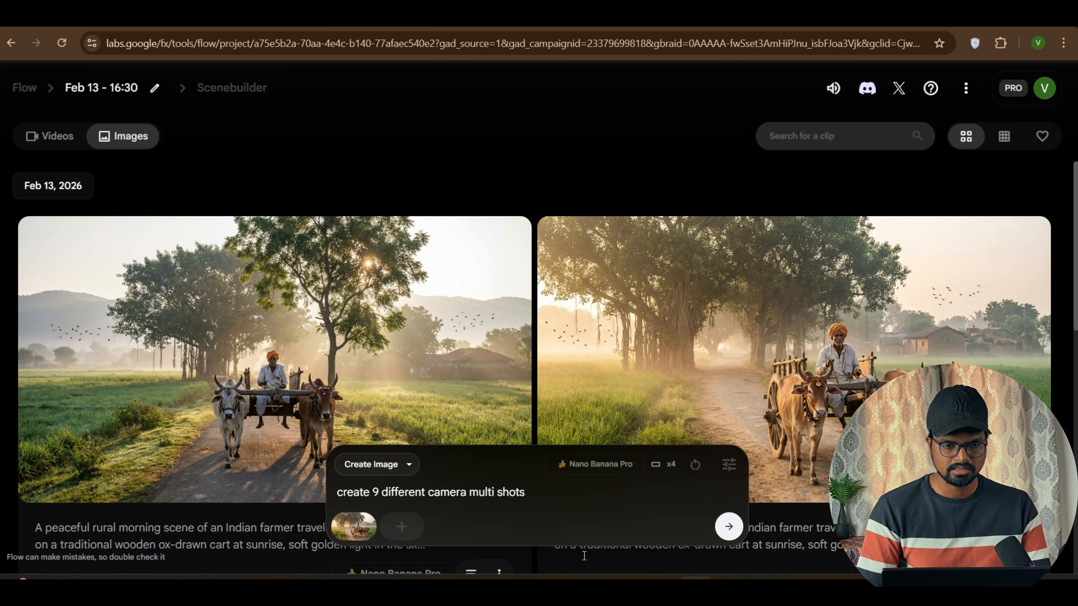
{"action": "left_click", "coordinate": [729, 526]}
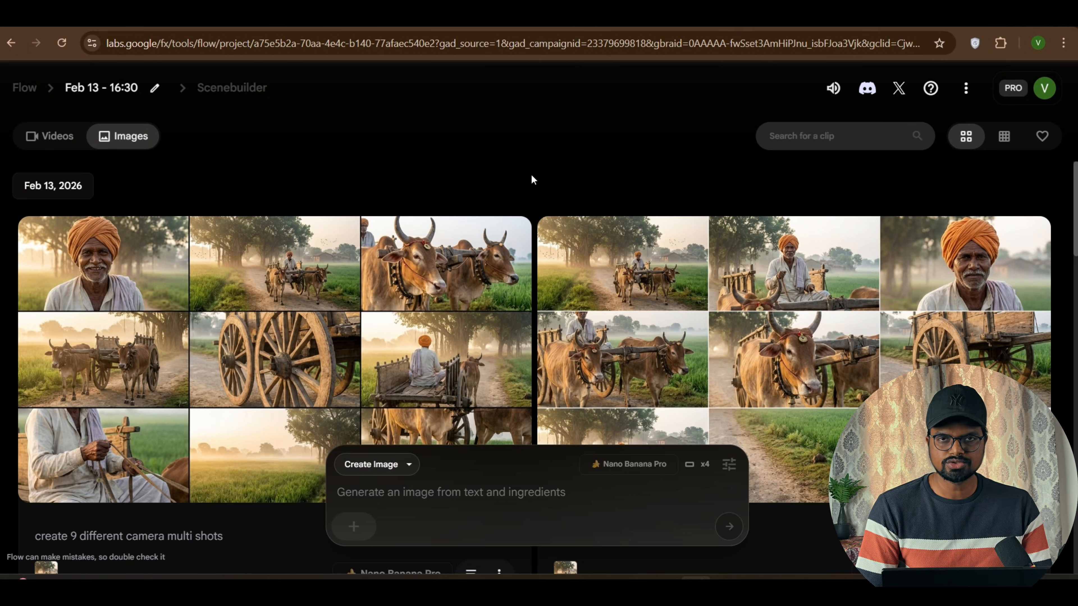
Step: Examine the generated multi-shot grids, viewing the one with the overhead cart shot enlarged, and return to the gallery
{"action": "scroll", "coordinate": [532, 179], "scroll_direction": "down", "scroll_amount": 10}
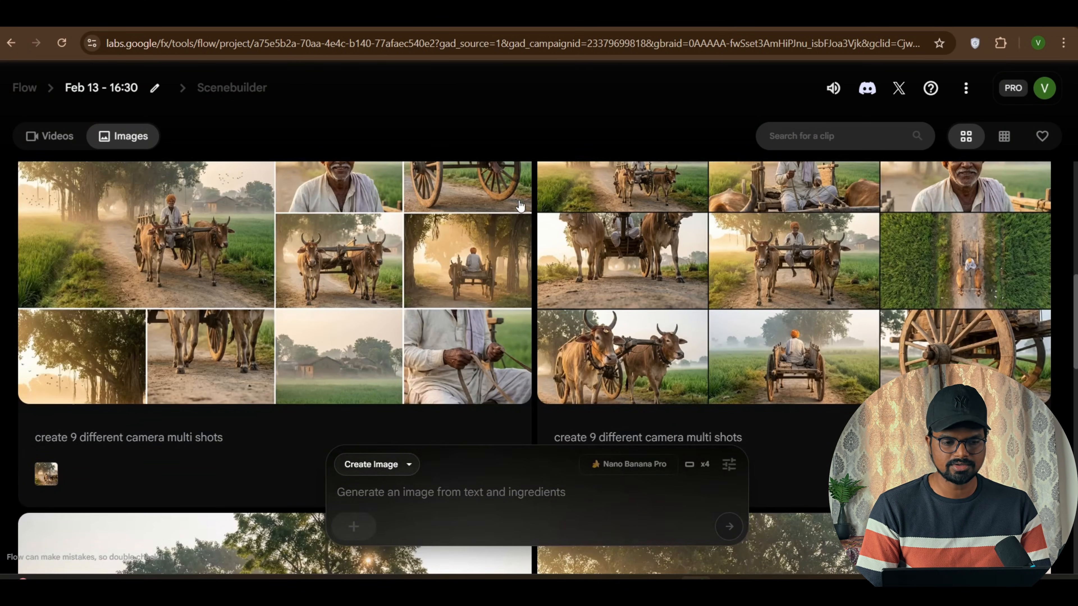
{"action": "scroll", "coordinate": [520, 206], "scroll_direction": "down", "scroll_amount": 6}
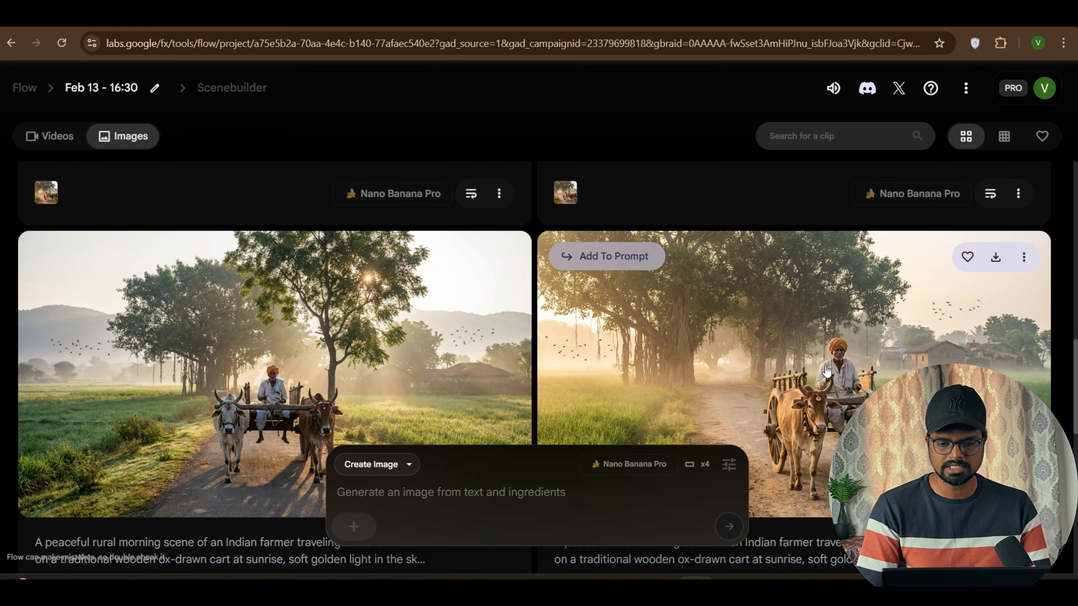
{"action": "scroll", "coordinate": [594, 331], "scroll_direction": "up", "scroll_amount": 5}
{"action": "scroll", "coordinate": [564, 297], "scroll_direction": "up", "scroll_amount": 3}
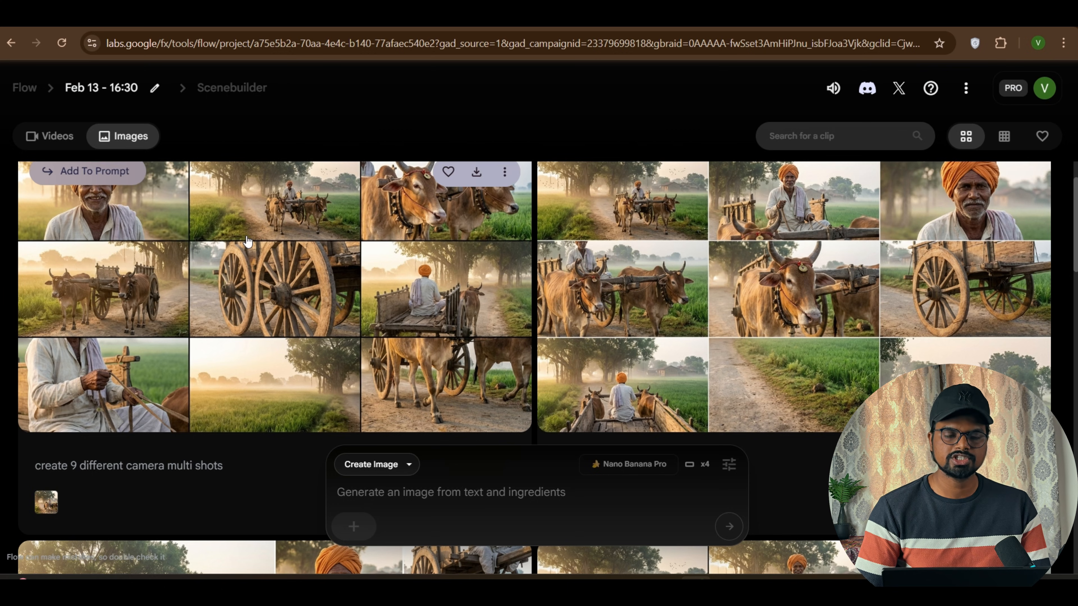
{"action": "scroll", "coordinate": [248, 242], "scroll_direction": "up", "scroll_amount": 1}
{"action": "scroll", "coordinate": [529, 240], "scroll_direction": "down", "scroll_amount": 5}
{"action": "scroll", "coordinate": [529, 240], "scroll_direction": "down", "scroll_amount": 3}
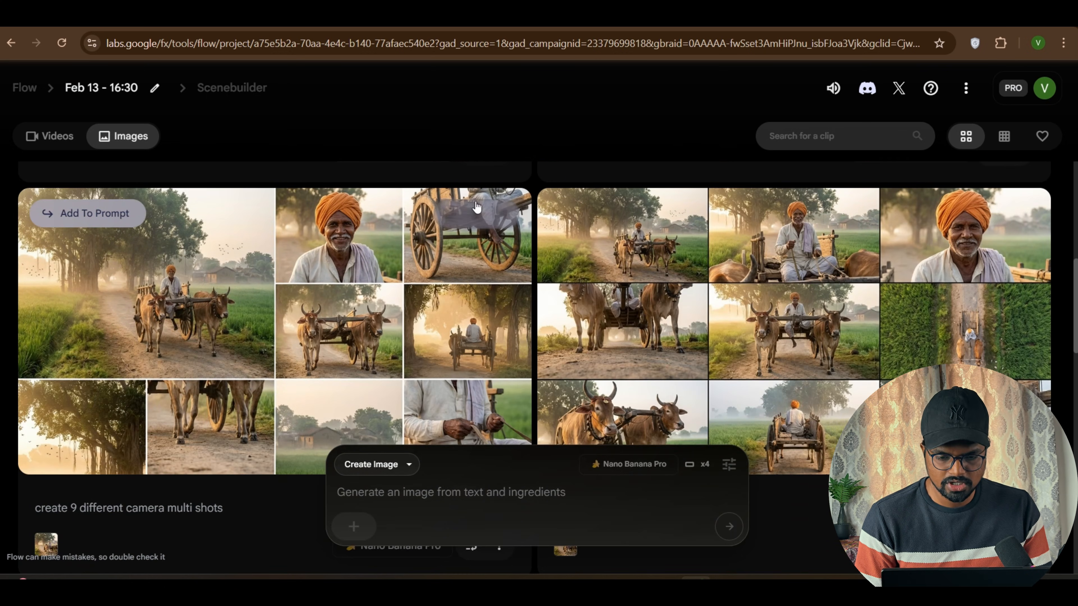
{"action": "scroll", "coordinate": [467, 280], "scroll_direction": "down", "scroll_amount": 2}
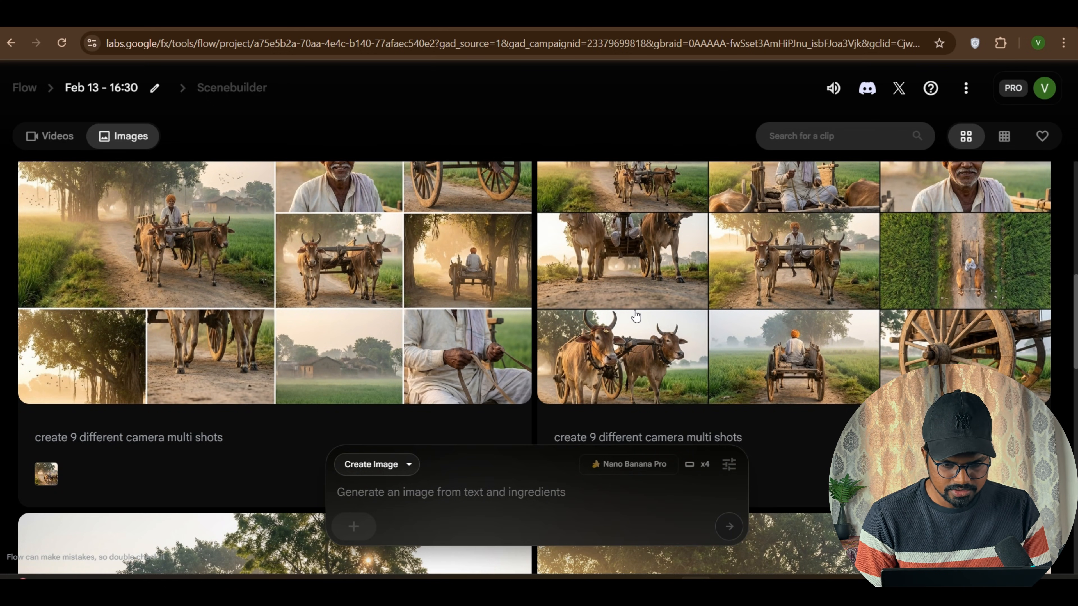
{"action": "scroll", "coordinate": [496, 303], "scroll_direction": "down", "scroll_amount": 6}
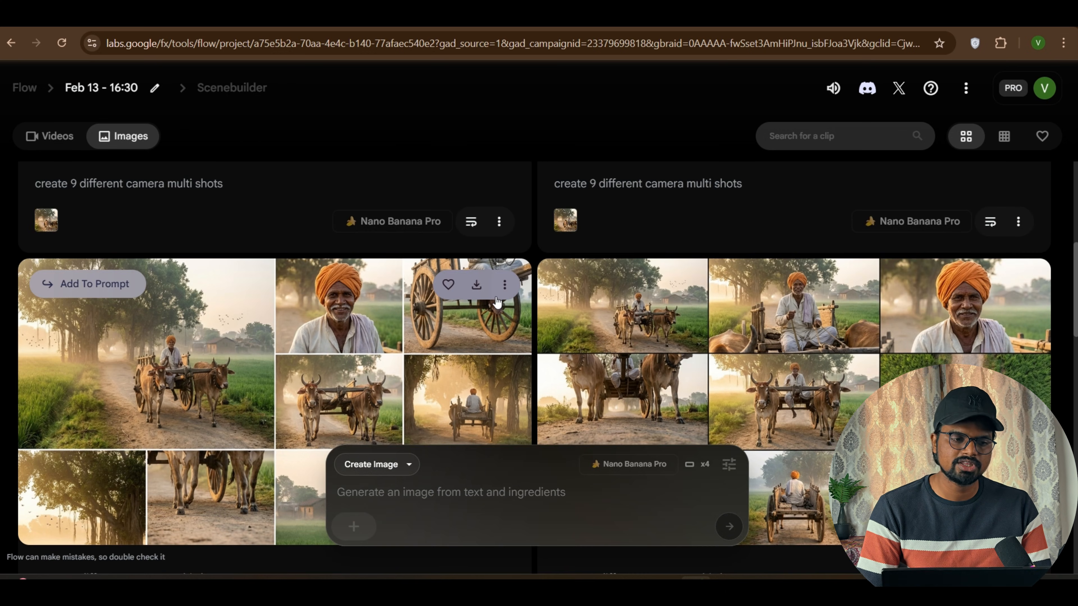
{"action": "scroll", "coordinate": [681, 311], "scroll_direction": "up", "scroll_amount": 6}
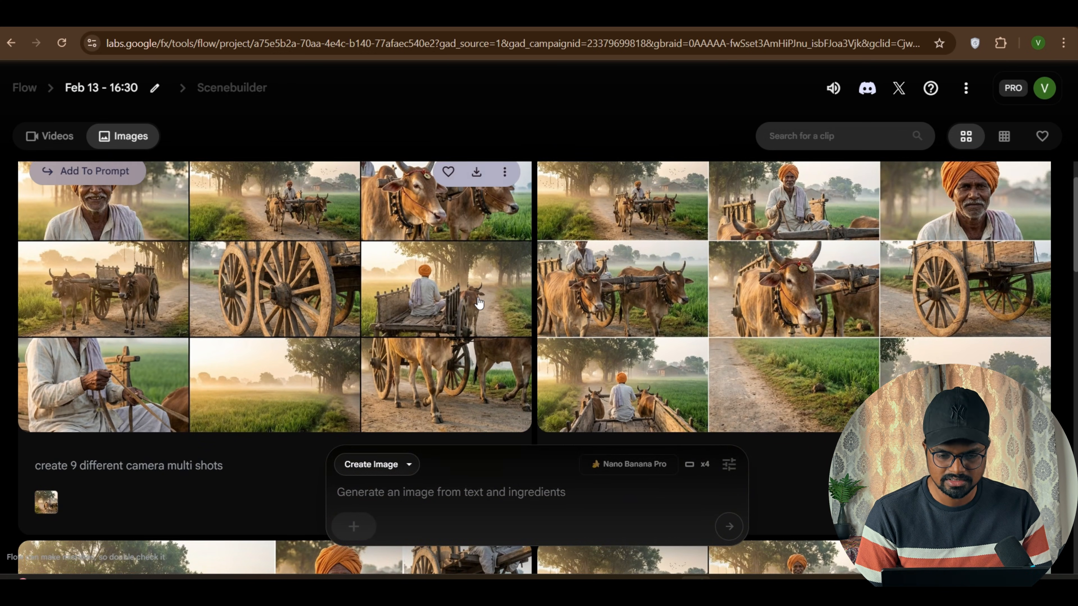
{"action": "scroll", "coordinate": [398, 297], "scroll_direction": "up", "scroll_amount": 1}
{"action": "left_click", "coordinate": [723, 333]}
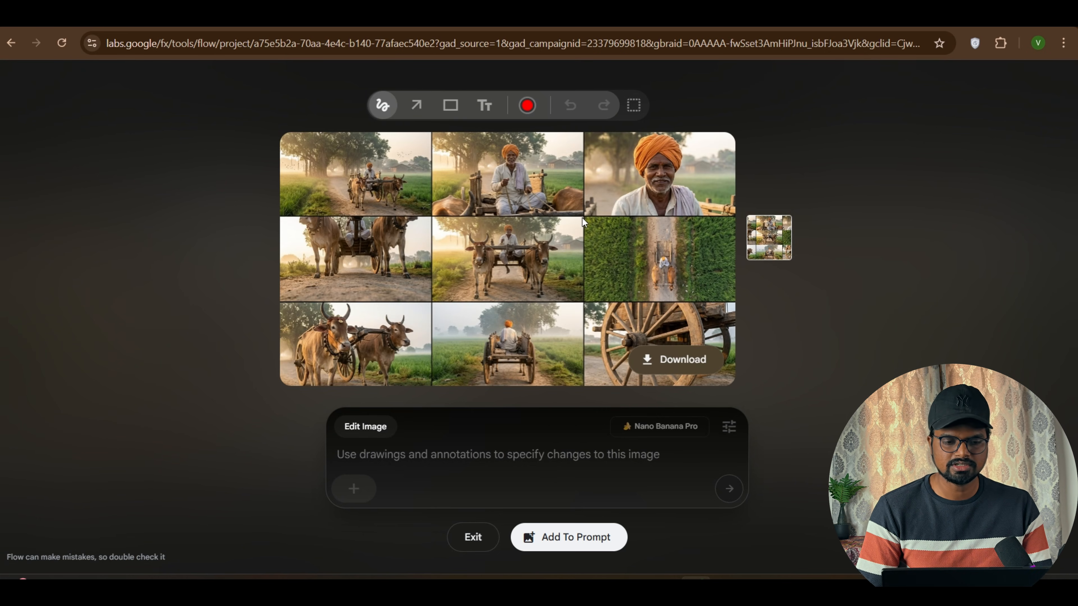
{"action": "left_click", "coordinate": [481, 534]}
Step: Add the grid containing the overhead cart shot to the prompt and write "extract 1st image"
{"action": "scroll", "coordinate": [775, 288], "scroll_direction": "down", "scroll_amount": 7}
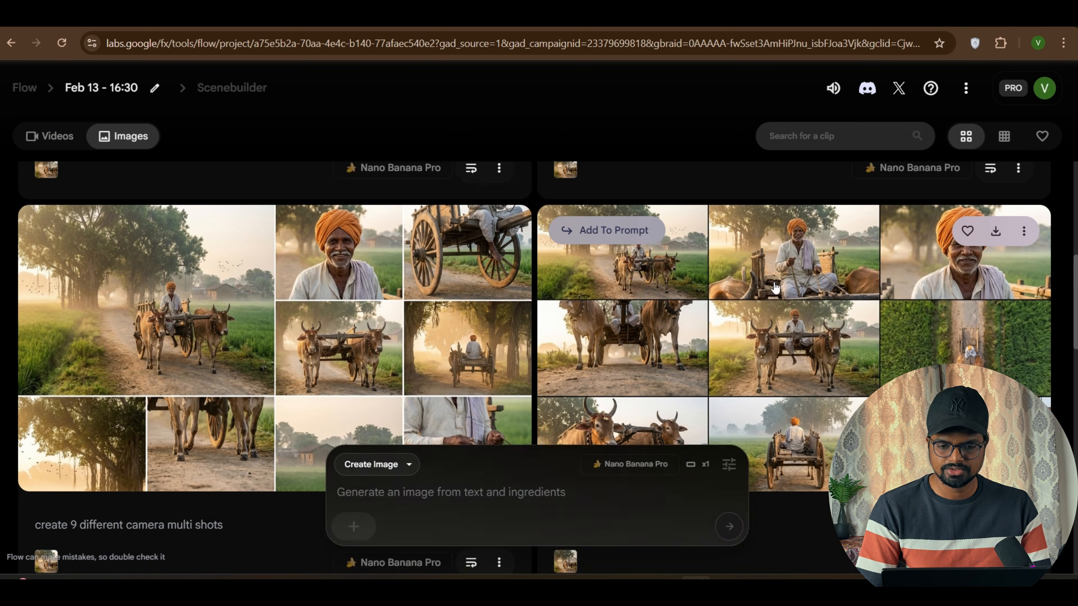
{"action": "scroll", "coordinate": [775, 288], "scroll_direction": "down", "scroll_amount": 15}
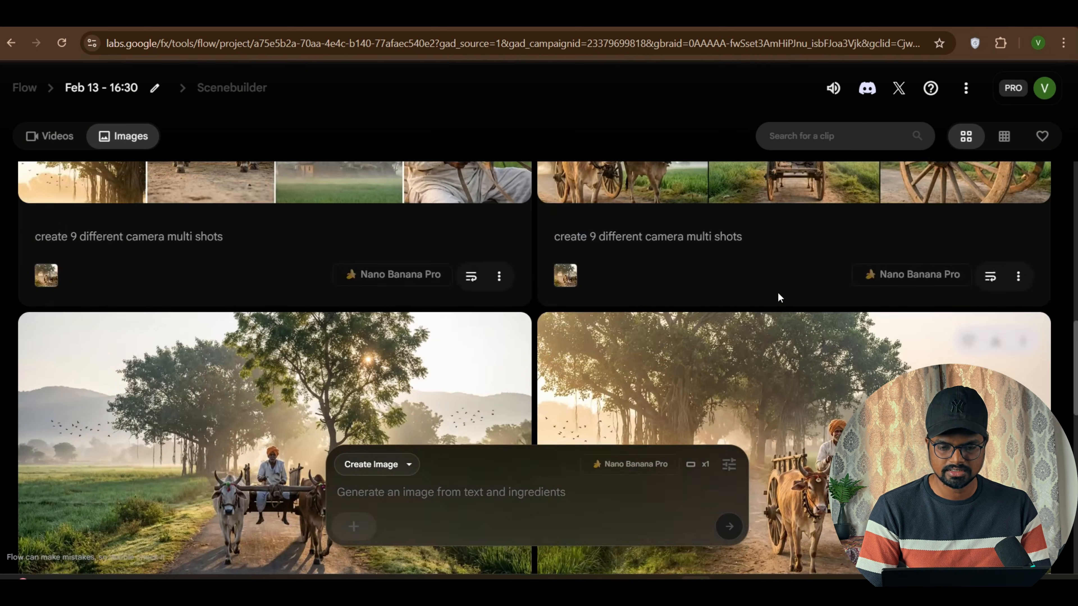
{"action": "scroll", "coordinate": [777, 291], "scroll_direction": "up", "scroll_amount": 5}
{"action": "left_click", "coordinate": [619, 214]}
{"action": "left_click", "coordinate": [513, 492]}
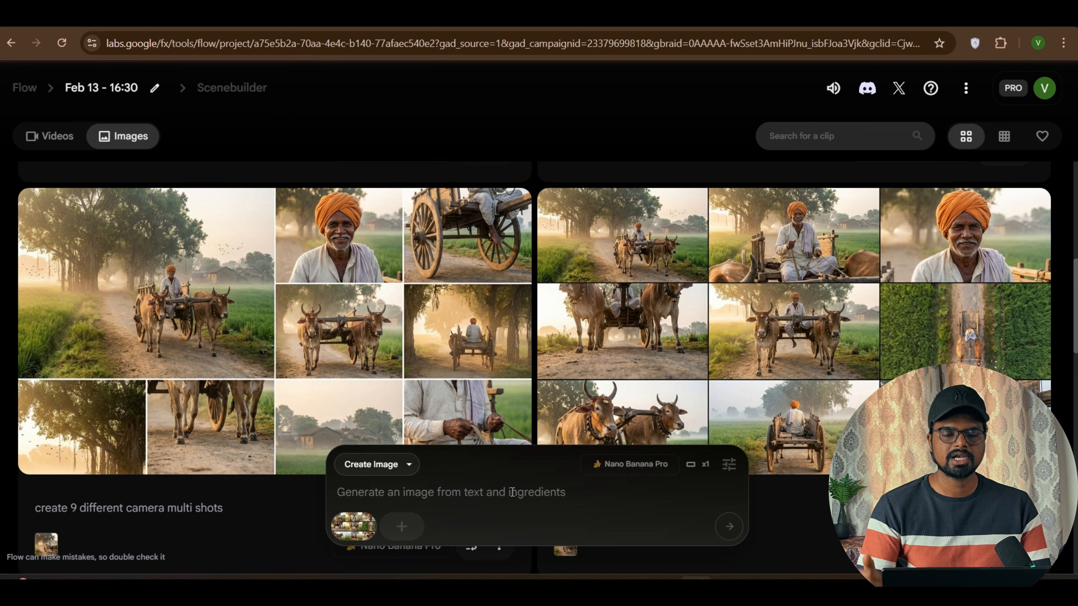
{"action": "type", "text": "exa"}
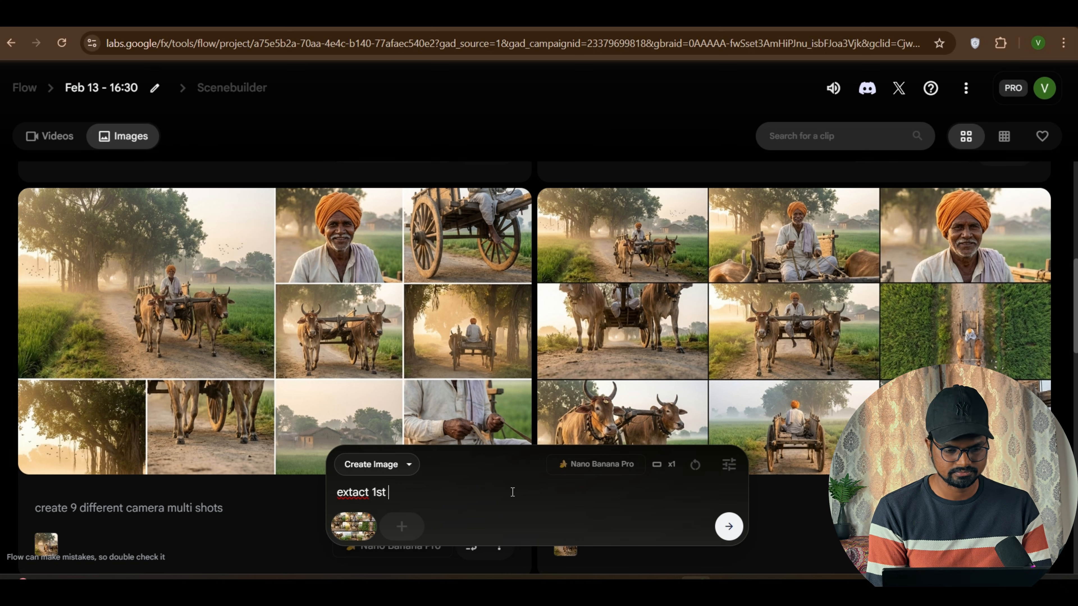
{"action": "type", "text": "mage"}
Step: Set the outputs per prompt to 4 and generate the extraction of the first grid image
{"action": "left_click", "coordinate": [728, 464]}
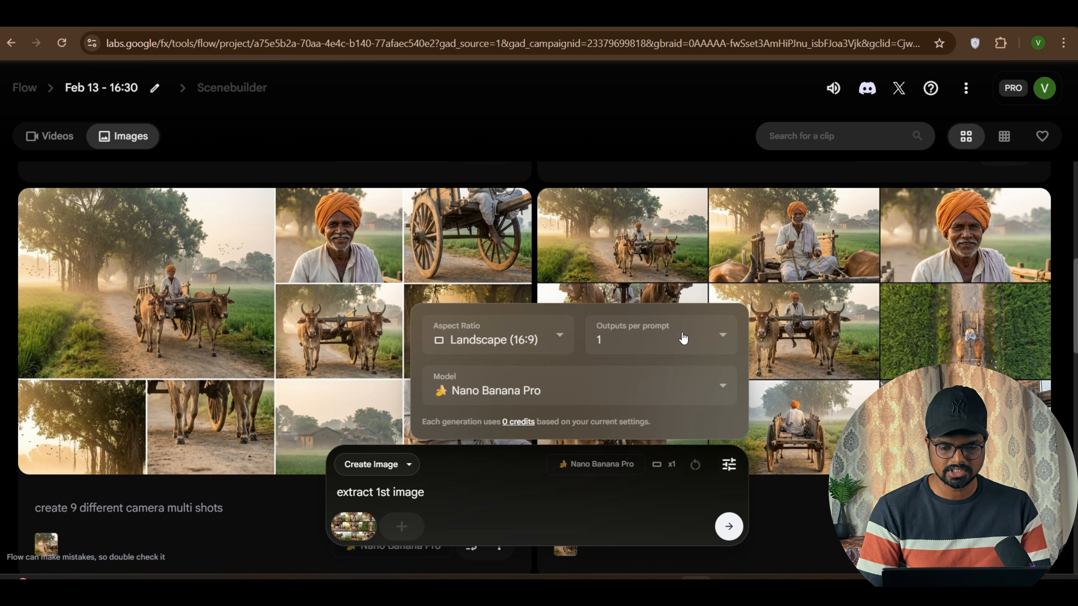
{"action": "left_click", "coordinate": [683, 340]}
{"action": "left_click", "coordinate": [613, 450]}
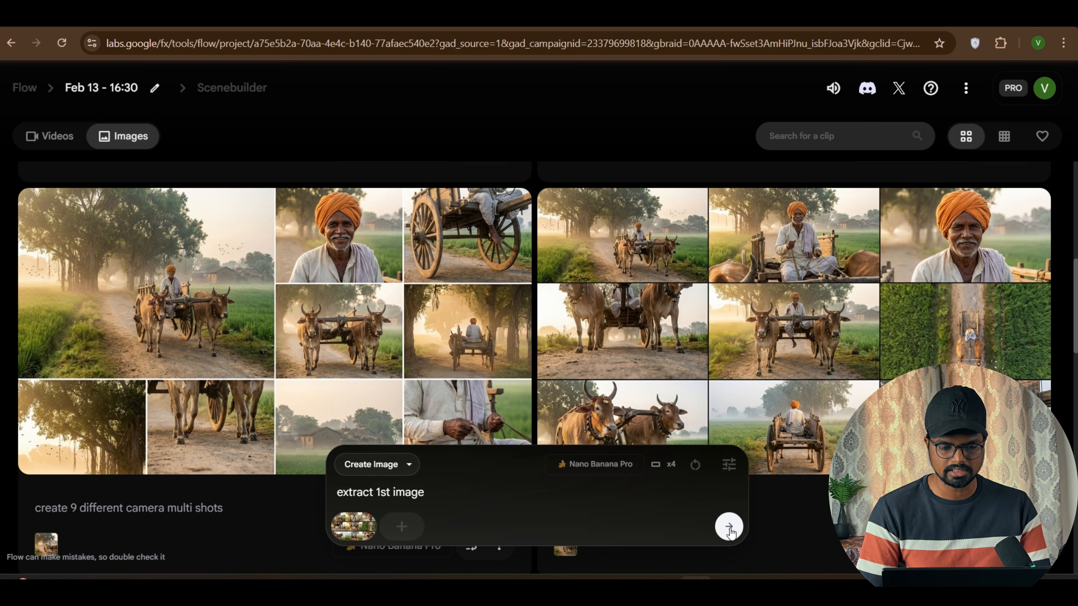
{"action": "left_click", "coordinate": [729, 527]}
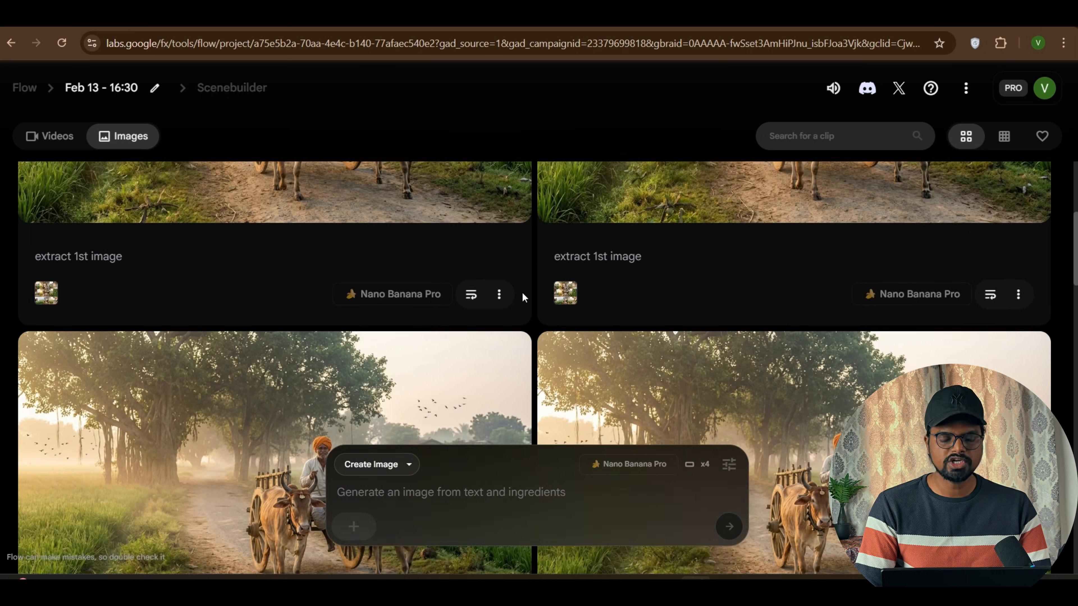
Step: Find the nine-shot grid containing the overhead cart shot in the gallery and add it to the prompt
{"action": "scroll", "coordinate": [522, 293], "scroll_direction": "up", "scroll_amount": 4}
{"action": "scroll", "coordinate": [523, 297], "scroll_direction": "down", "scroll_amount": 9}
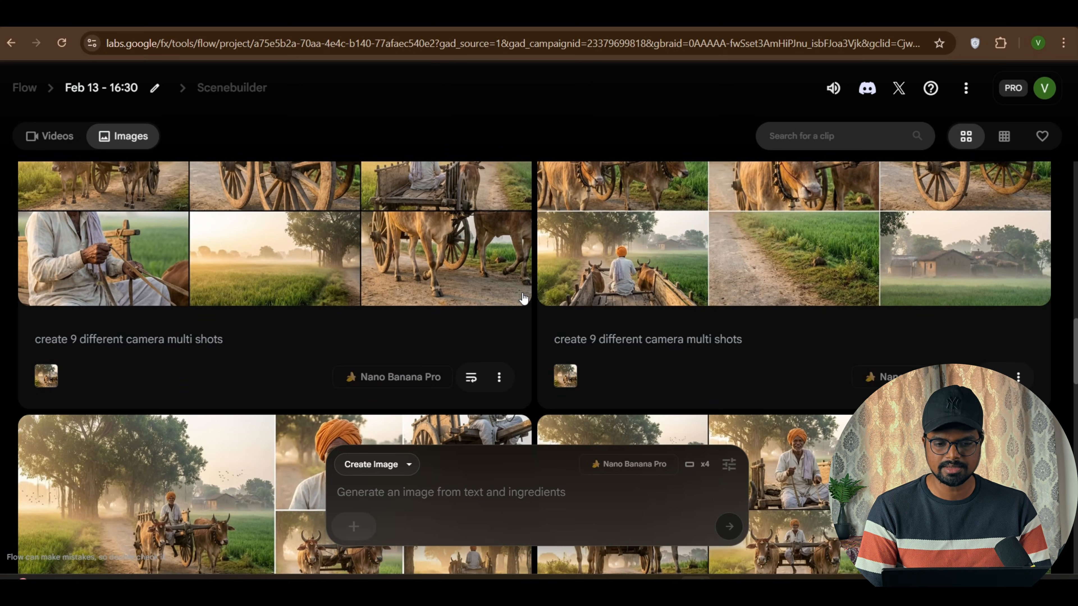
{"action": "scroll", "coordinate": [523, 297], "scroll_direction": "up", "scroll_amount": 4}
{"action": "scroll", "coordinate": [615, 305], "scroll_direction": "down", "scroll_amount": 8}
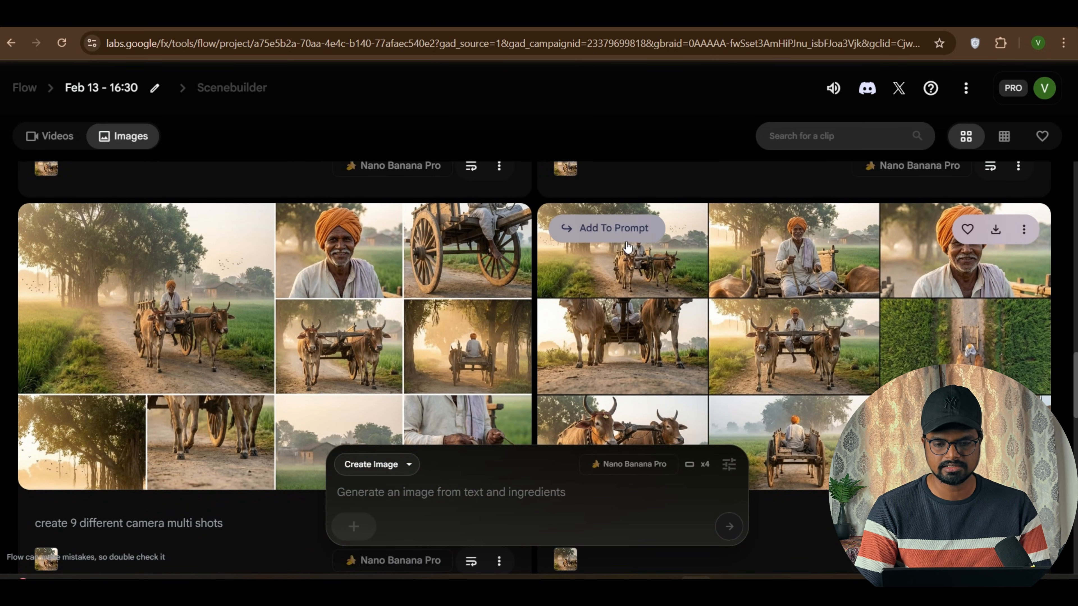
{"action": "scroll", "coordinate": [636, 220], "scroll_direction": "down", "scroll_amount": 8}
{"action": "scroll", "coordinate": [625, 234], "scroll_direction": "up", "scroll_amount": 5}
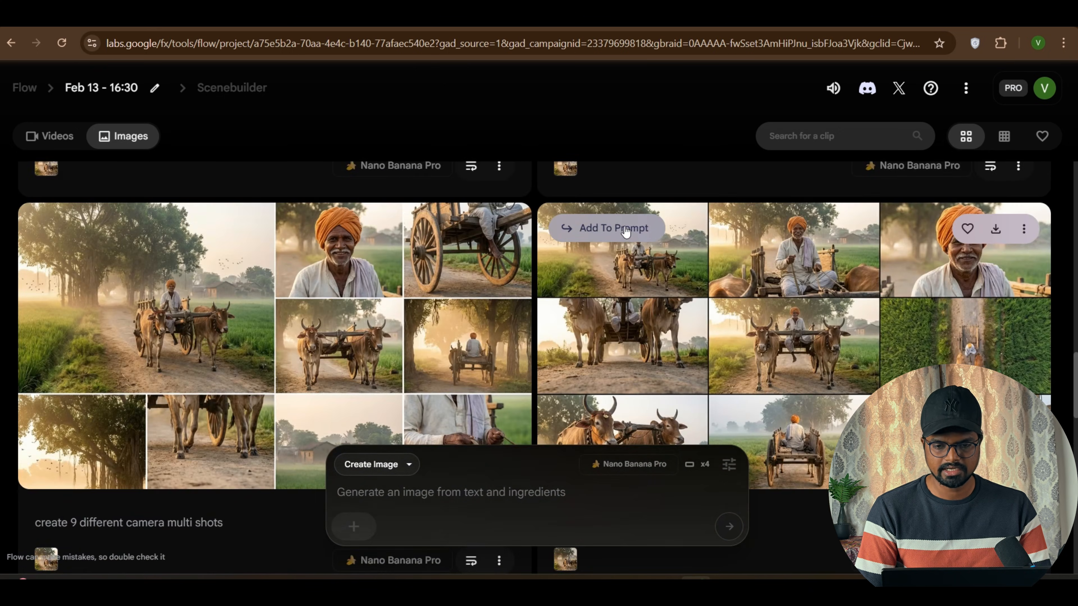
{"action": "left_click", "coordinate": [613, 298]}
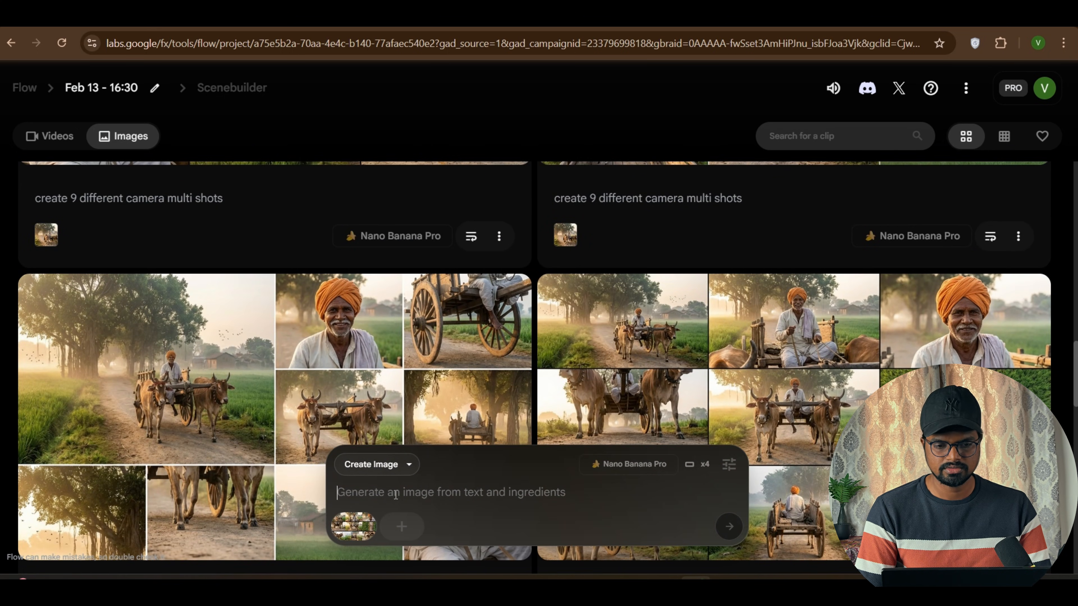
Step: Copy the wording "extract 1st image" from an earlier result into the prompt for the added grid
{"action": "scroll", "coordinate": [258, 293], "scroll_direction": "up", "scroll_amount": 3}
{"action": "scroll", "coordinate": [260, 332], "scroll_direction": "up", "scroll_amount": 8}
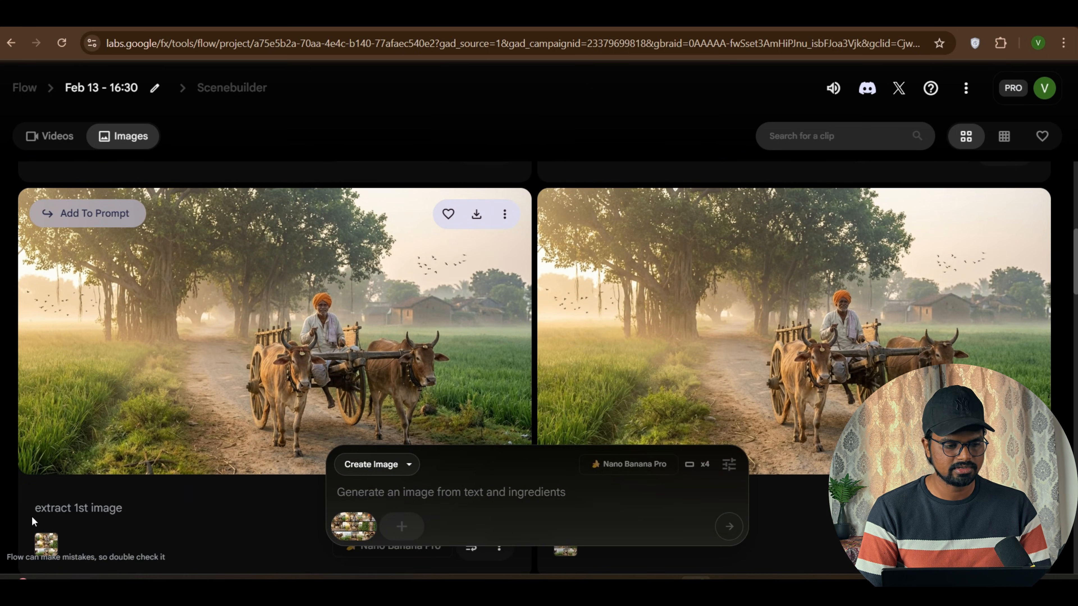
{"action": "left_click_drag", "start_coordinate": [35, 510], "coordinate": [135, 514]}
{"action": "key", "text": "ctrl+c"}
{"action": "mouse_move", "coordinate": [358, 538]}
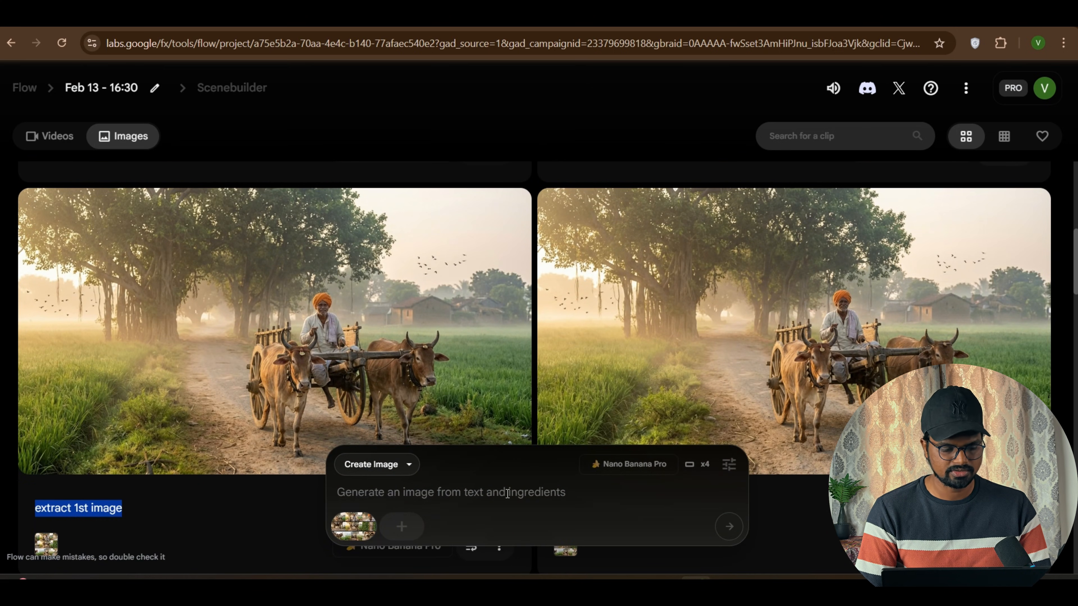
{"action": "left_click", "coordinate": [416, 505]}
{"action": "key", "text": "ctrl+v"}
Step: Change the prompt to "extract 2nd image" and generate the extraction
{"action": "left_click", "coordinate": [389, 493]}
{"action": "key", "text": "BackSpace"}
{"action": "key", "text": "BackSpace"}
{"action": "key", "text": "BackSpace"}
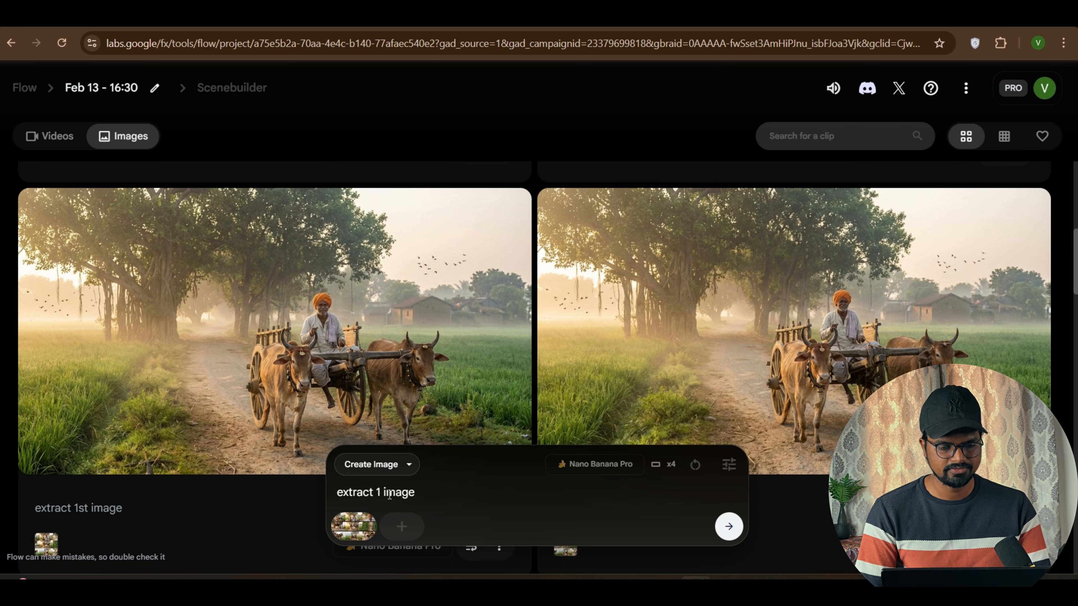
{"action": "type", "text": "2nd"}
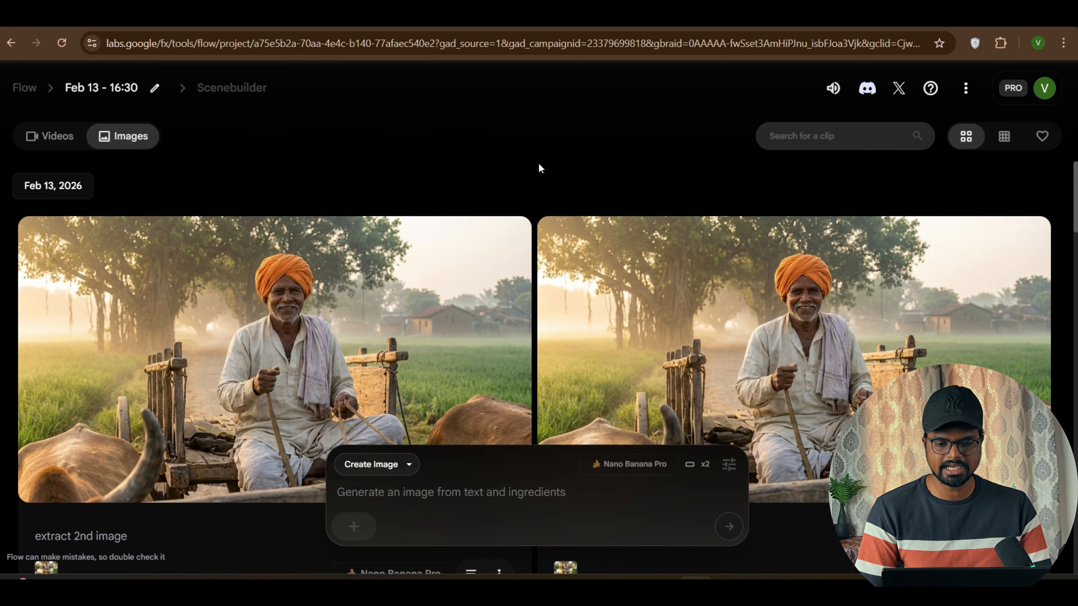
Step: Compare the "extract 2nd image" results with the source grid and mark the second result as a favorite
{"action": "scroll", "coordinate": [538, 163], "scroll_direction": "down", "scroll_amount": 5}
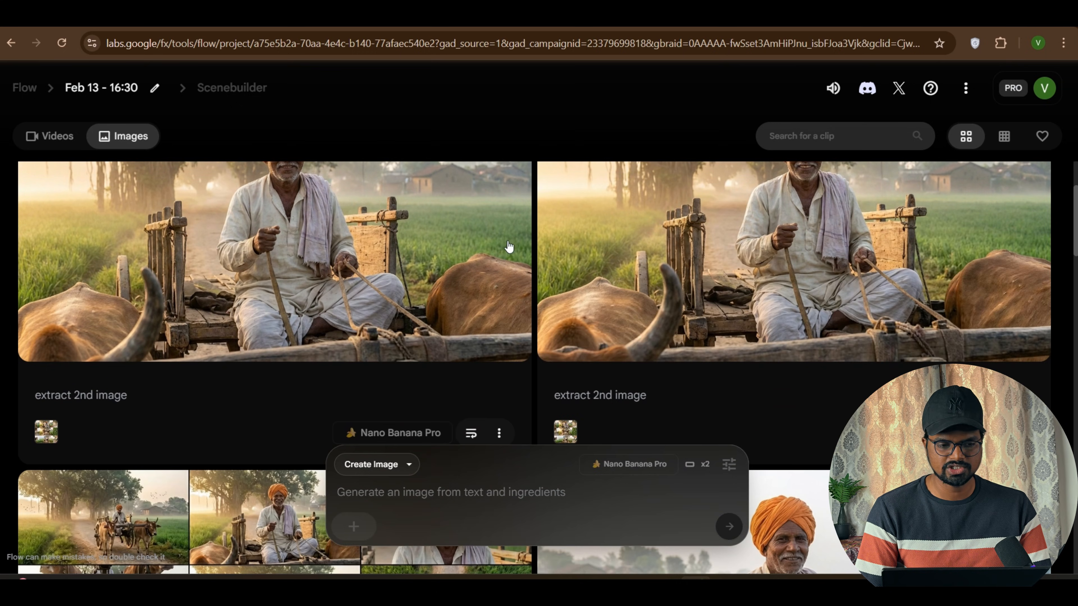
{"action": "scroll", "coordinate": [588, 259], "scroll_direction": "down", "scroll_amount": 3}
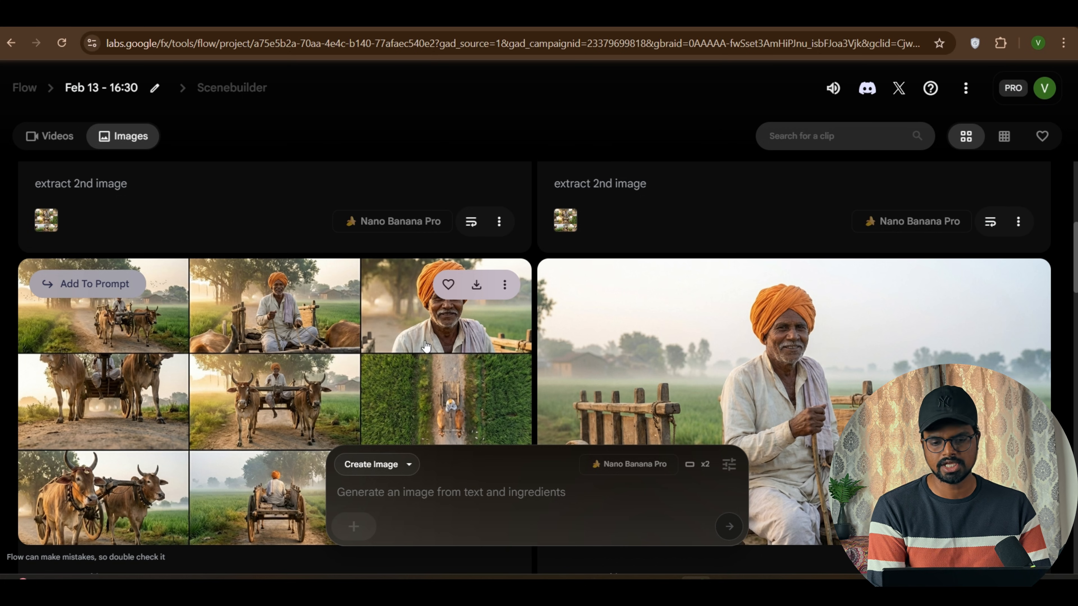
{"action": "scroll", "coordinate": [806, 374], "scroll_direction": "up", "scroll_amount": 5}
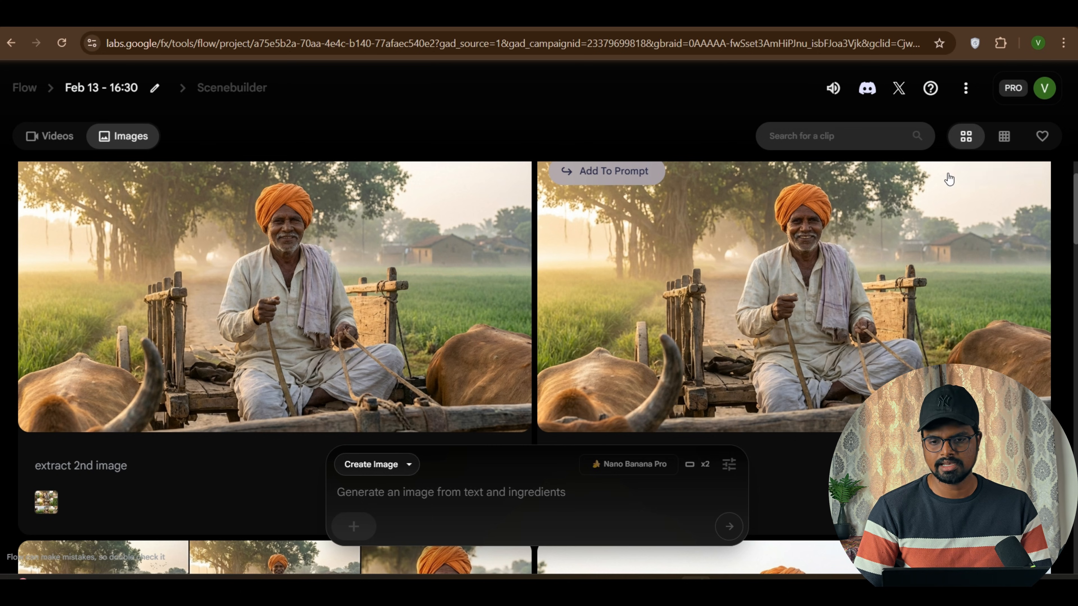
{"action": "left_click", "coordinate": [966, 173]}
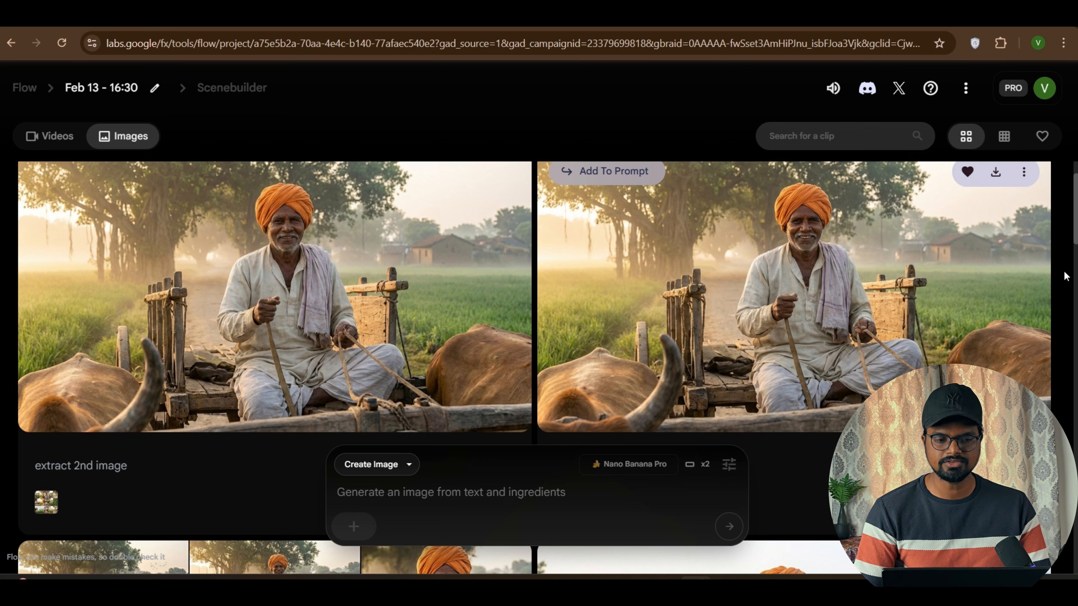
Step: Look through the "extract 1st image" results and the "create 9 different camera multi shots" grids in the gallery
{"action": "scroll", "coordinate": [830, 290], "scroll_direction": "down", "scroll_amount": 5}
{"action": "scroll", "coordinate": [831, 284], "scroll_direction": "down", "scroll_amount": 15}
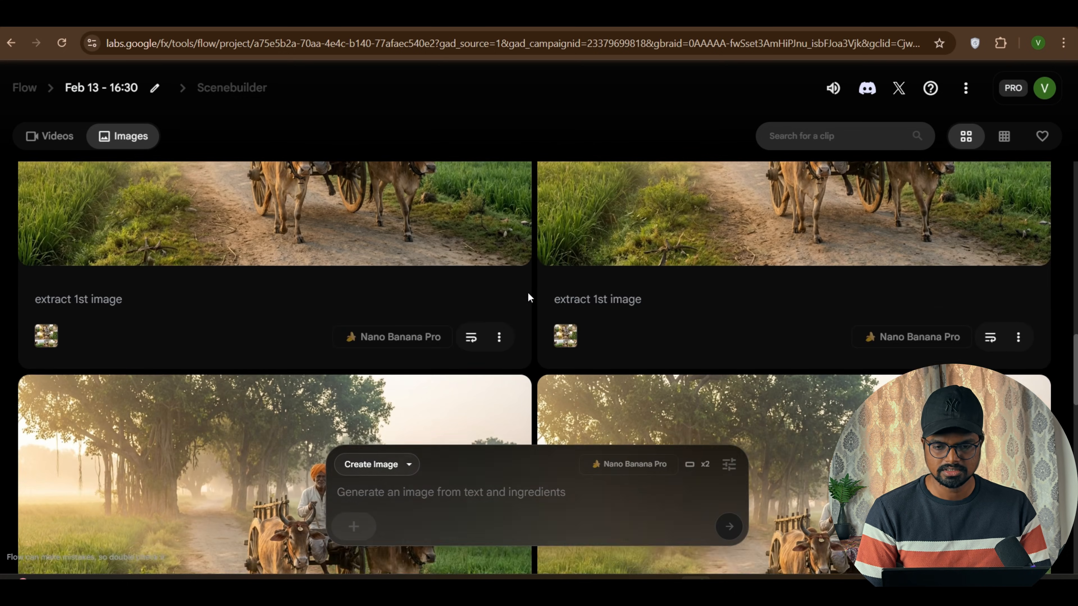
{"action": "scroll", "coordinate": [527, 293], "scroll_direction": "down", "scroll_amount": 7}
{"action": "scroll", "coordinate": [778, 376], "scroll_direction": "down", "scroll_amount": 2}
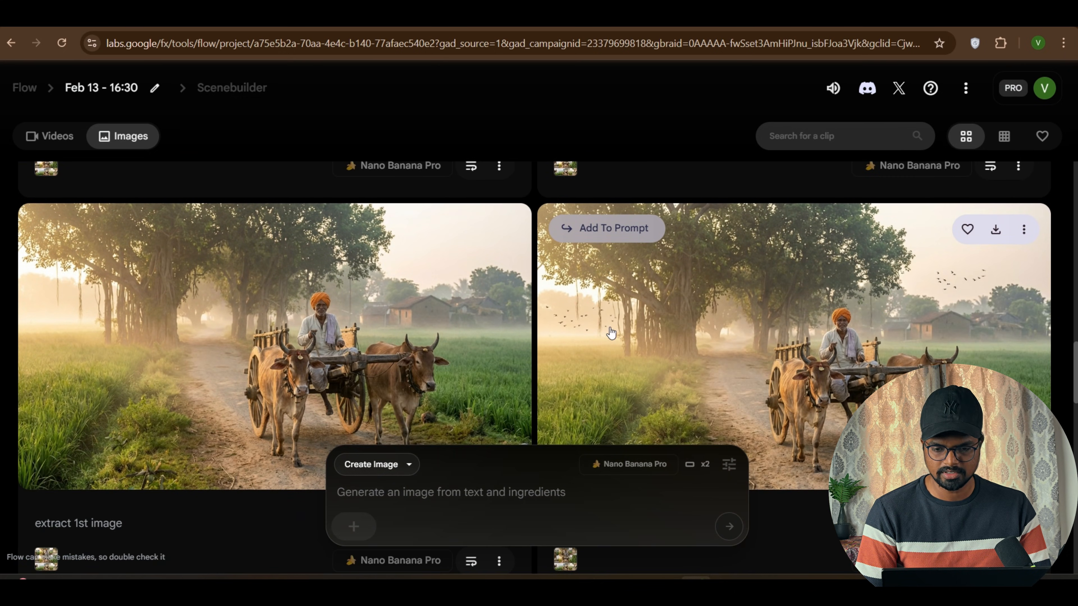
{"action": "scroll", "coordinate": [531, 325], "scroll_direction": "down", "scroll_amount": 5}
{"action": "scroll", "coordinate": [499, 321], "scroll_direction": "down", "scroll_amount": 5}
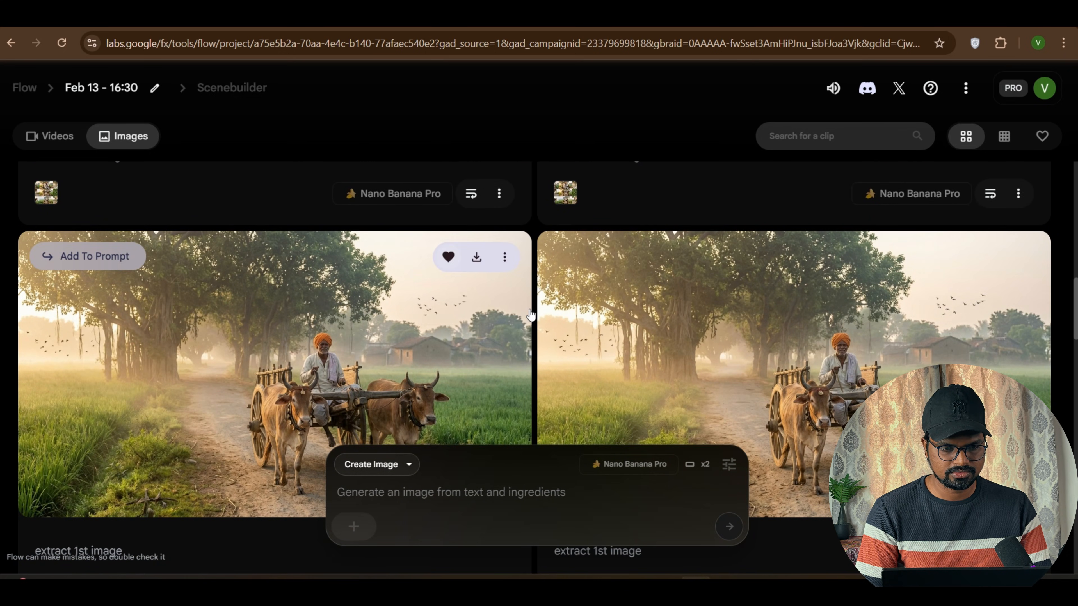
{"action": "scroll", "coordinate": [530, 335], "scroll_direction": "down", "scroll_amount": 10}
{"action": "scroll", "coordinate": [547, 341], "scroll_direction": "down", "scroll_amount": 5}
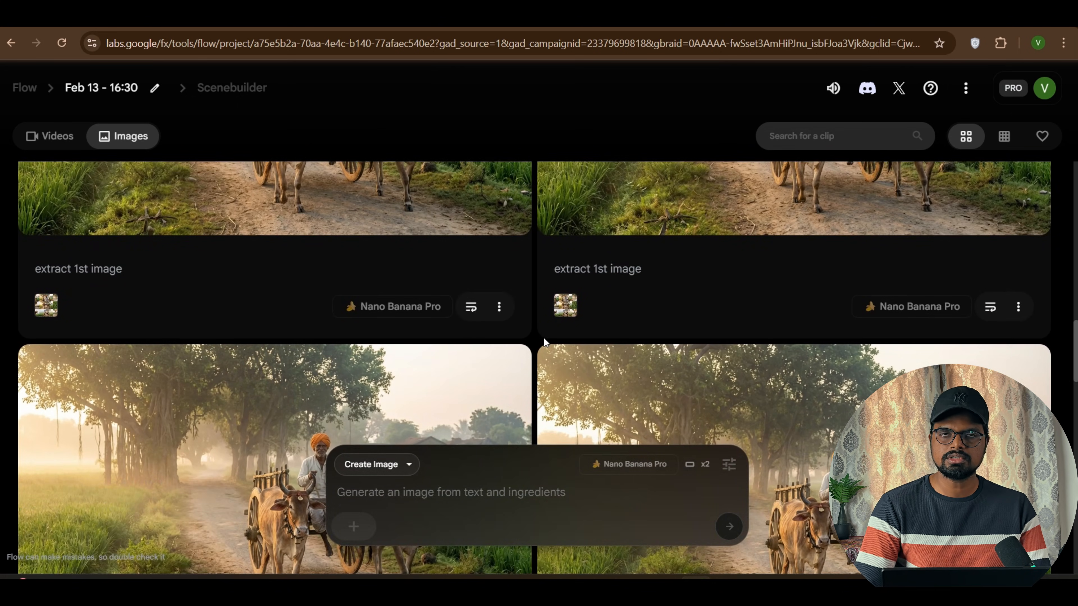
{"action": "scroll", "coordinate": [547, 342], "scroll_direction": "down", "scroll_amount": 1}
{"action": "scroll", "coordinate": [816, 300], "scroll_direction": "down", "scroll_amount": 5}
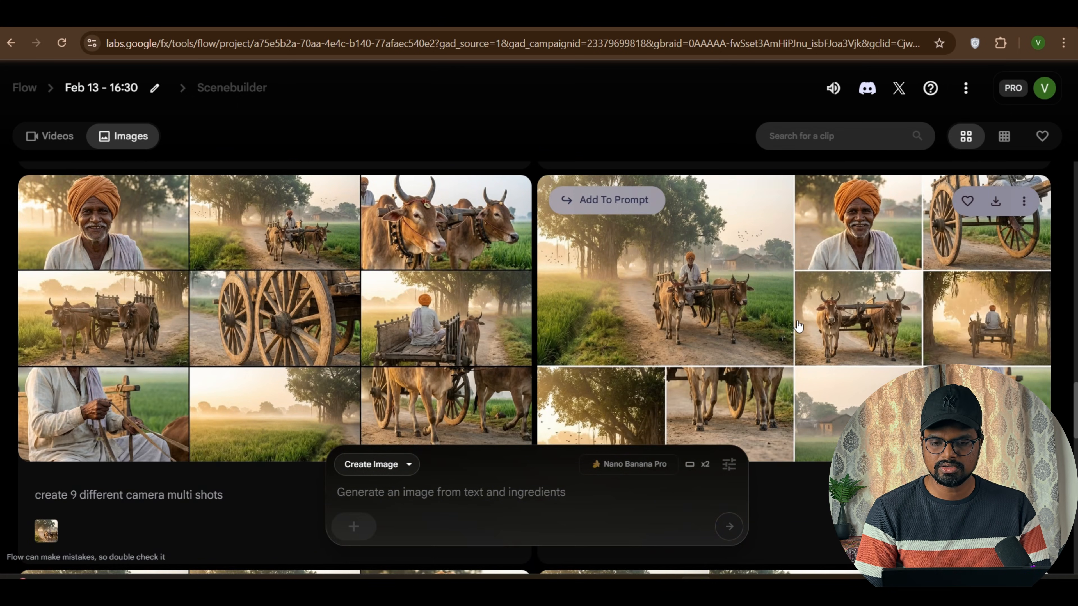
{"action": "scroll", "coordinate": [832, 329], "scroll_direction": "down", "scroll_amount": 8}
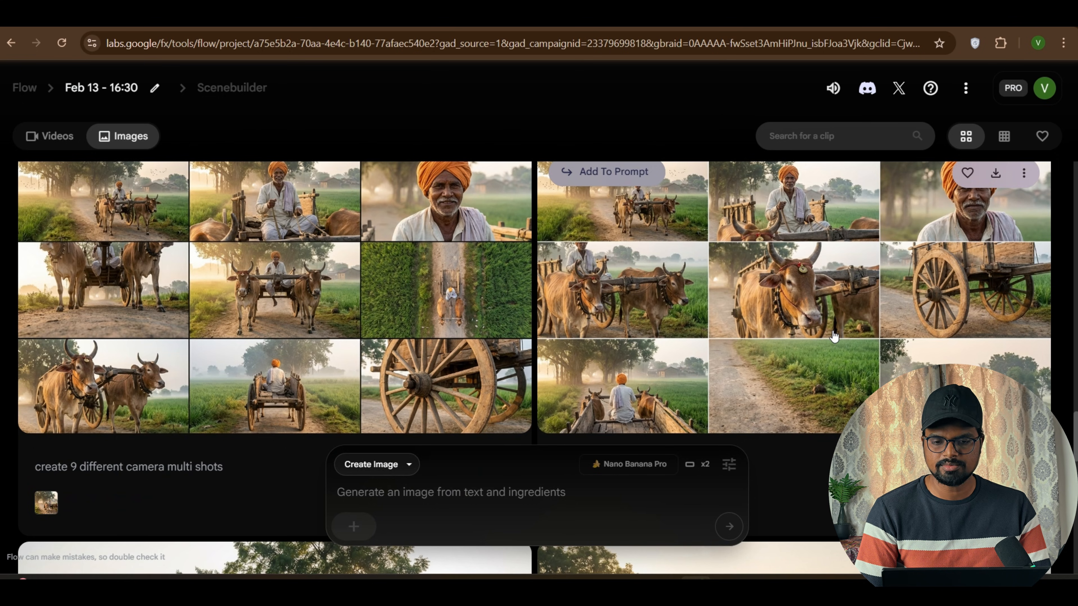
{"action": "scroll", "coordinate": [833, 335], "scroll_direction": "down", "scroll_amount": 10}
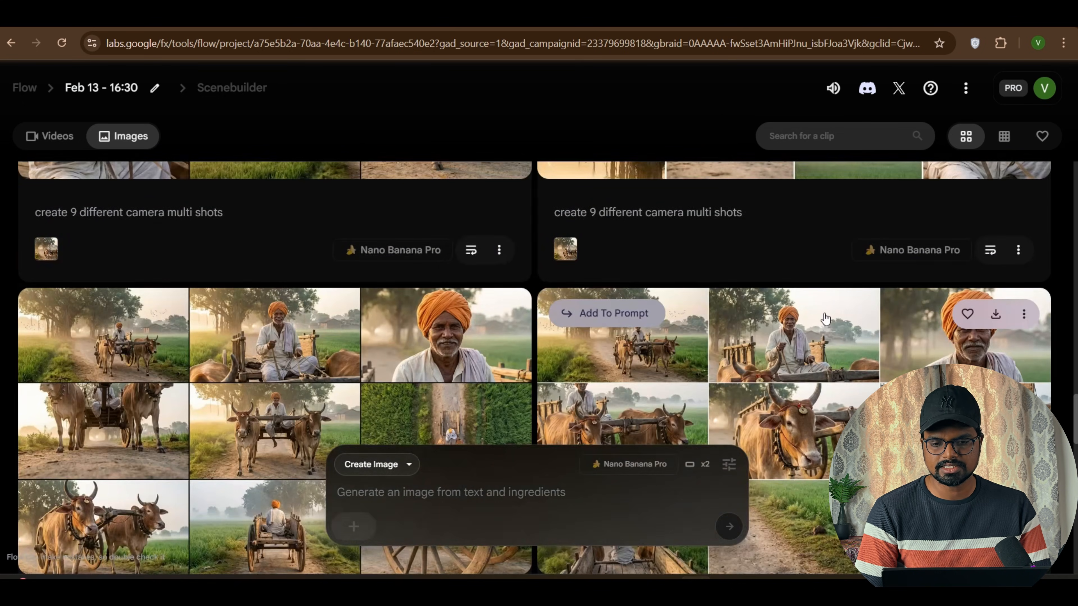
Step: View the multi-shot grid with the overhead cart shot enlarged and return to the gallery
{"action": "scroll", "coordinate": [825, 318], "scroll_direction": "down", "scroll_amount": 5}
{"action": "left_click", "coordinate": [812, 307]}
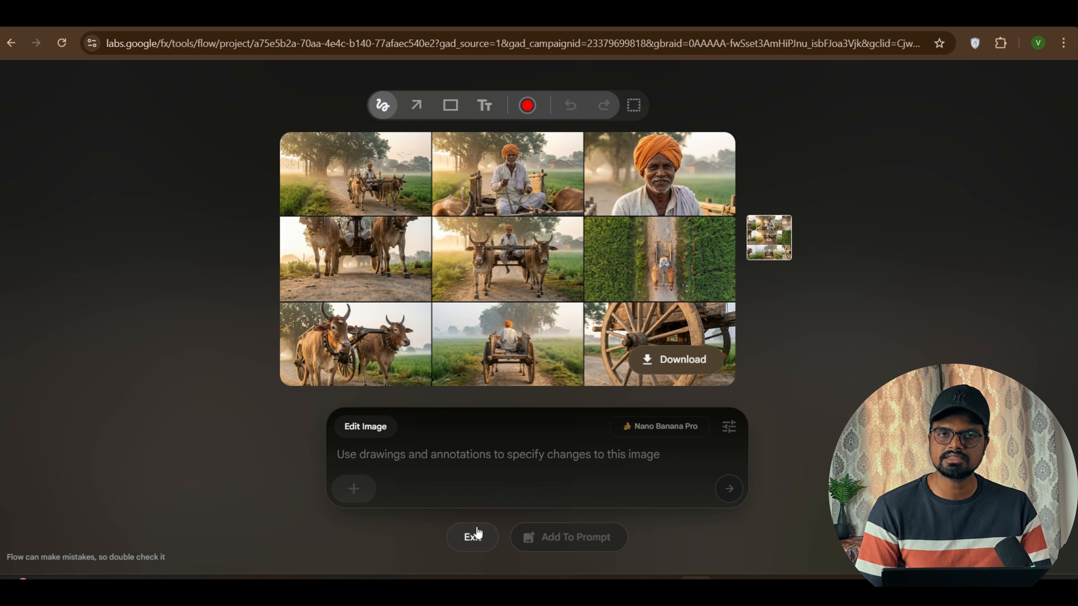
{"action": "left_click", "coordinate": [467, 536]}
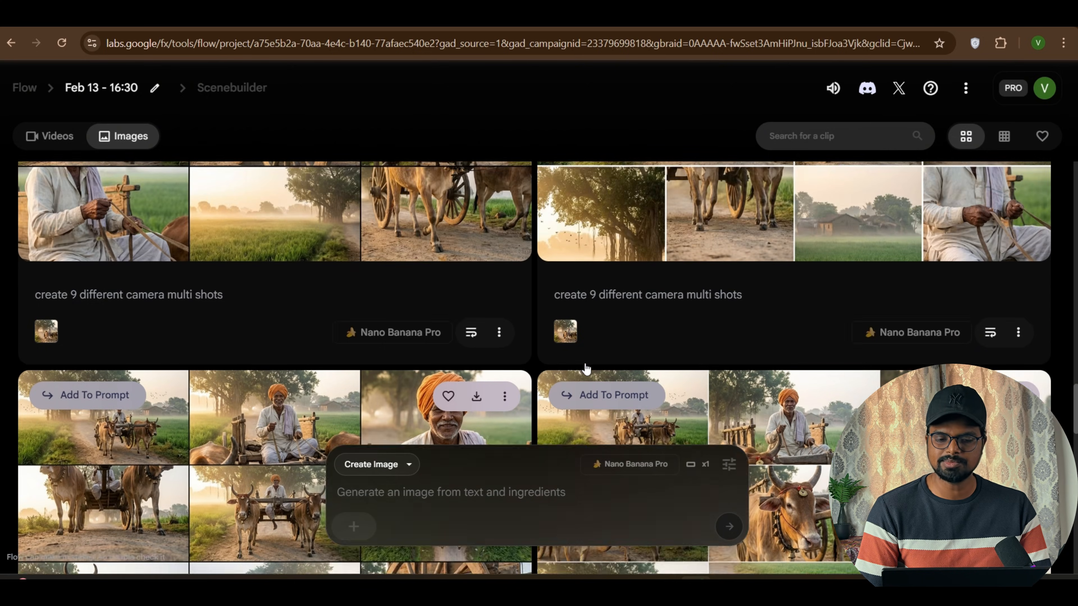
Step: Add the multi-shot grid with the overhead cart shot to the prompt again for further extractions
{"action": "scroll", "coordinate": [585, 368], "scroll_direction": "down", "scroll_amount": 5}
{"action": "scroll", "coordinate": [282, 344], "scroll_direction": "up", "scroll_amount": 1}
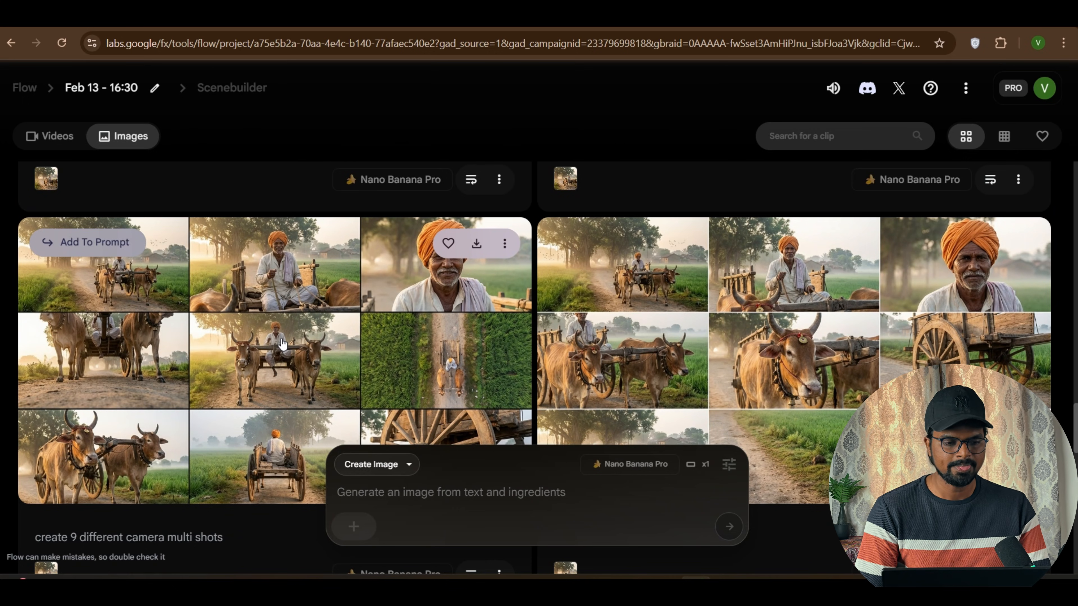
{"action": "left_click", "coordinate": [76, 245]}
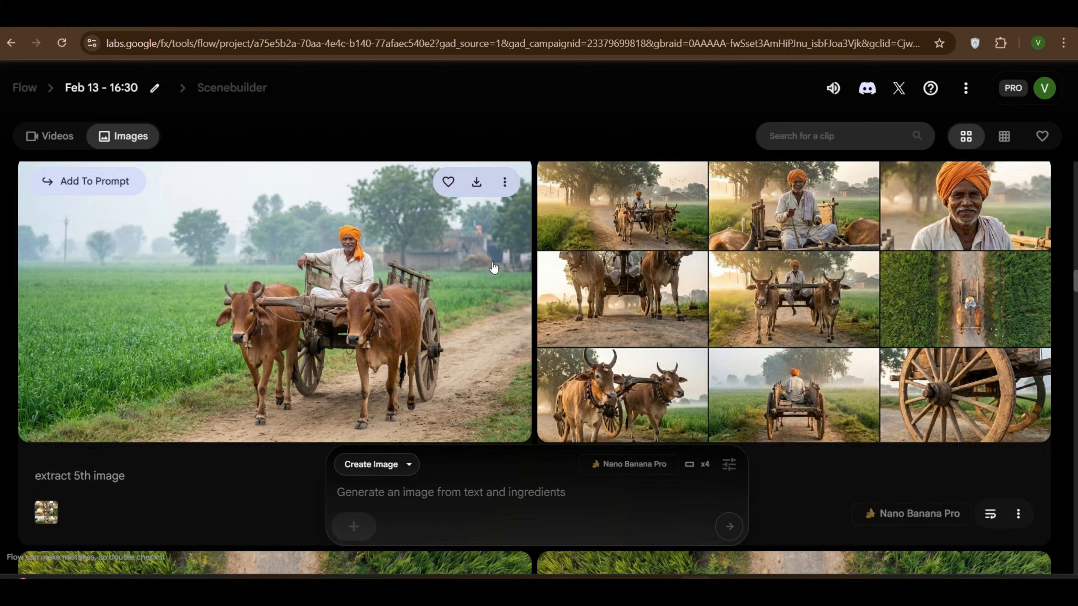
Step: Compare the "extract 3rd image" portraits of the farmer and mark one of them as a favorite
{"action": "scroll", "coordinate": [492, 268], "scroll_direction": "down", "scroll_amount": 10}
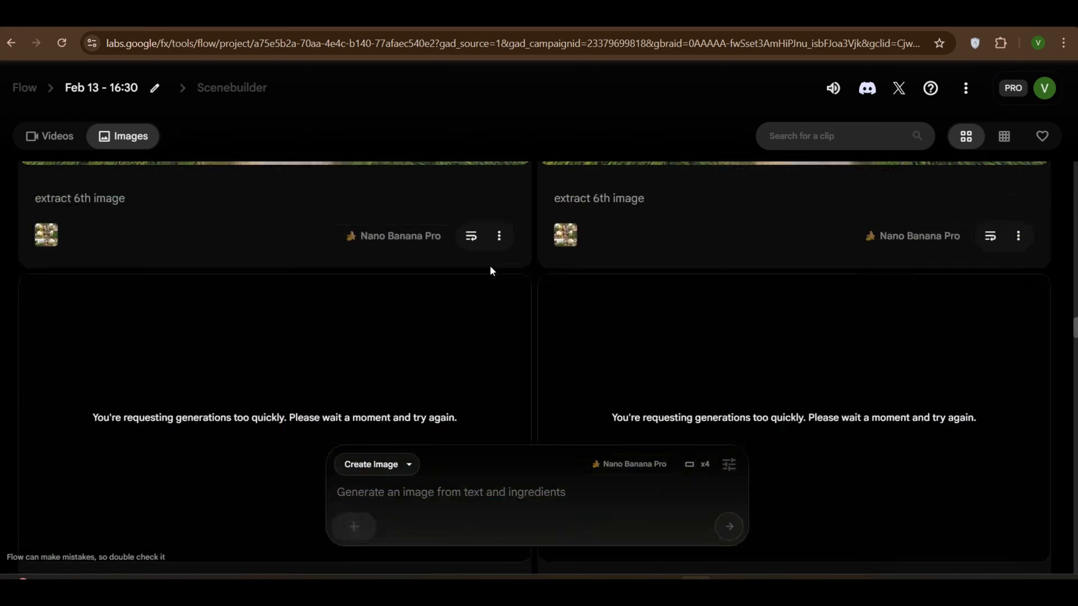
{"action": "scroll", "coordinate": [674, 362], "scroll_direction": "up", "scroll_amount": 2}
{"action": "scroll", "coordinate": [673, 362], "scroll_direction": "up", "scroll_amount": 1}
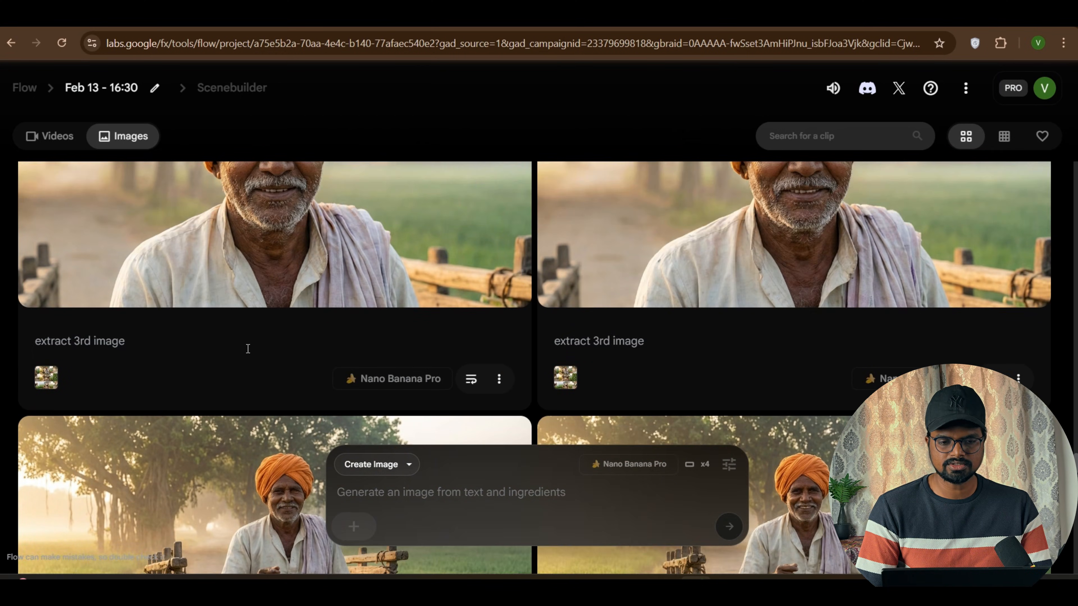
{"action": "scroll", "coordinate": [265, 357], "scroll_direction": "down", "scroll_amount": 5}
{"action": "scroll", "coordinate": [257, 350], "scroll_direction": "up", "scroll_amount": 2}
{"action": "scroll", "coordinate": [596, 361], "scroll_direction": "down", "scroll_amount": 3}
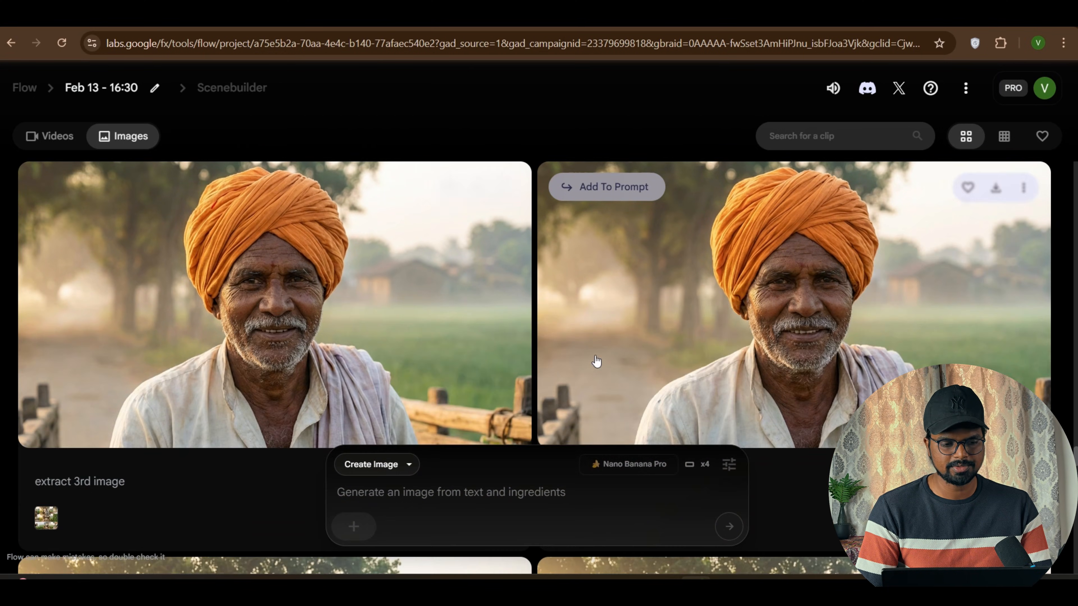
{"action": "scroll", "coordinate": [613, 358], "scroll_direction": "up", "scroll_amount": 3}
{"action": "scroll", "coordinate": [857, 356], "scroll_direction": "down", "scroll_amount": 3}
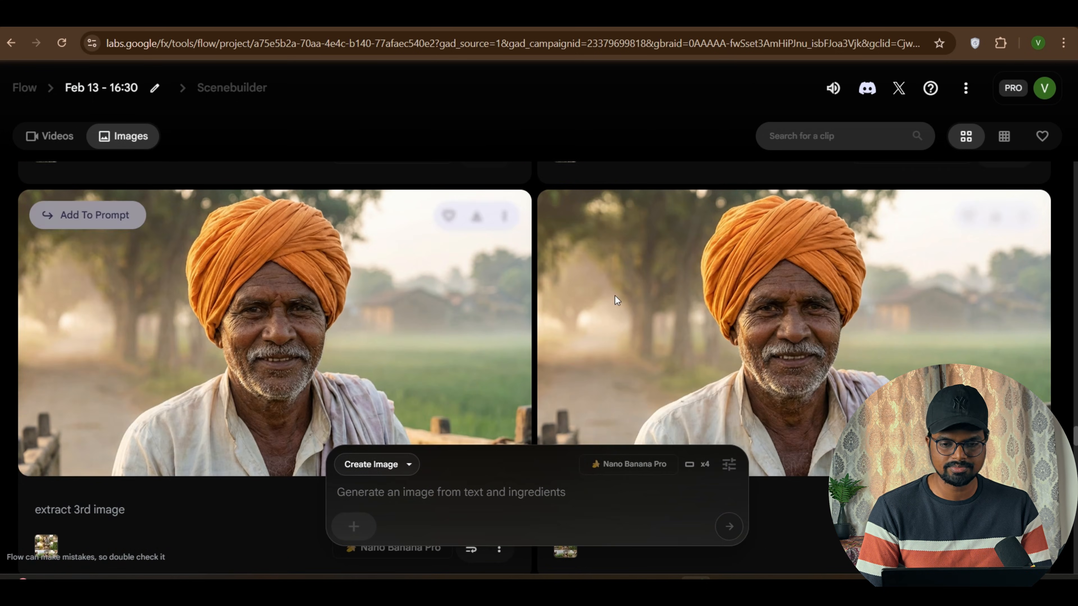
{"action": "scroll", "coordinate": [453, 242], "scroll_direction": "up", "scroll_amount": 9}
{"action": "scroll", "coordinate": [424, 313], "scroll_direction": "down", "scroll_amount": 6}
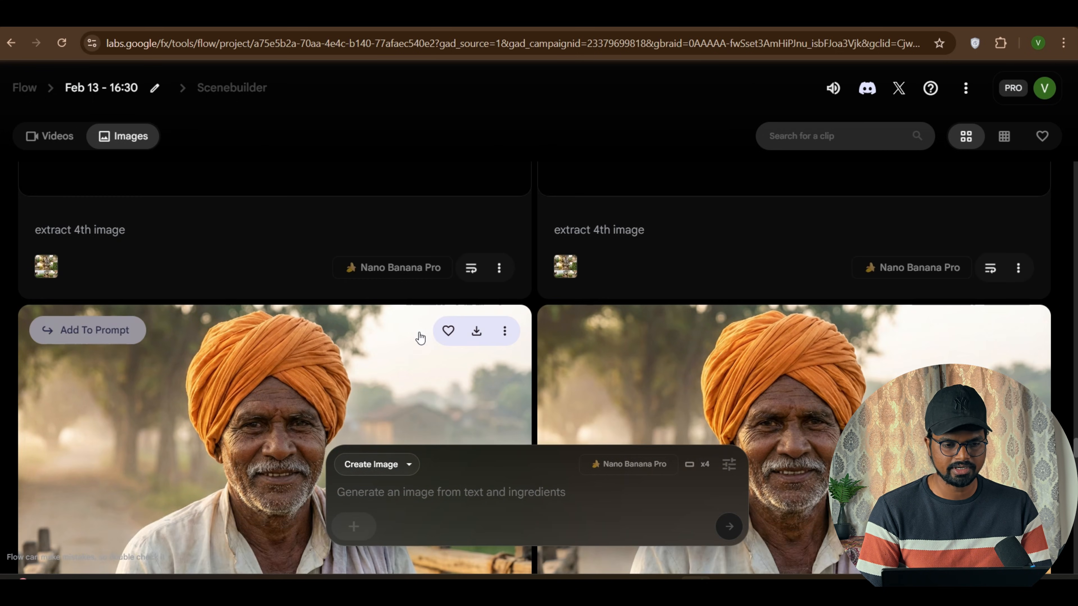
{"action": "left_click", "coordinate": [447, 332]}
Step: Check the 4th, 5th and 6th image extractions and mark the first overhead cart image as a favorite
{"action": "scroll", "coordinate": [440, 332], "scroll_direction": "up", "scroll_amount": 6}
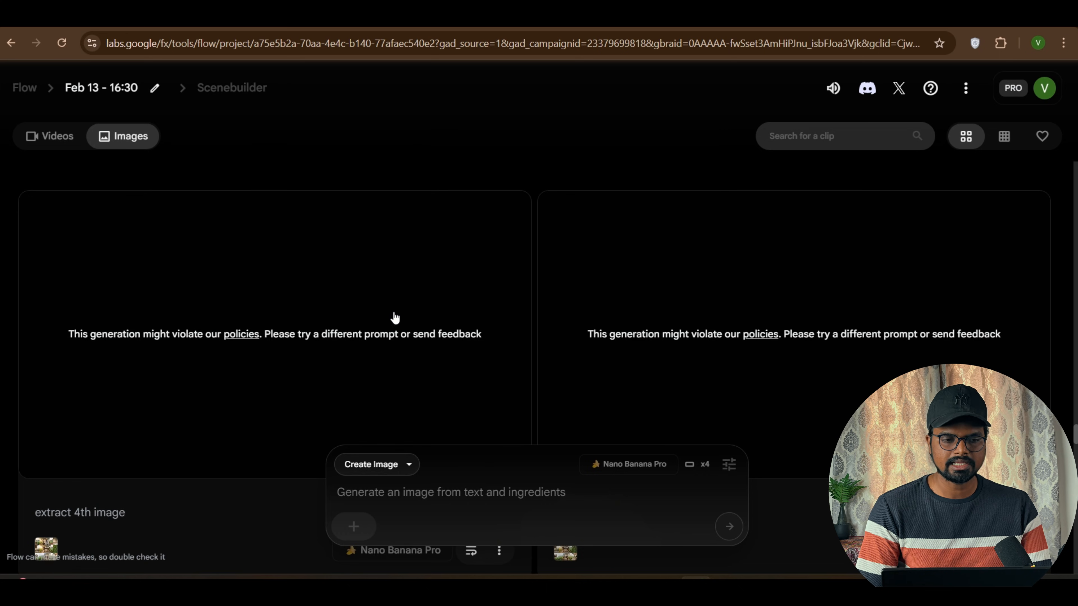
{"action": "scroll", "coordinate": [394, 316], "scroll_direction": "up", "scroll_amount": 3}
{"action": "scroll", "coordinate": [394, 316], "scroll_direction": "up", "scroll_amount": 8}
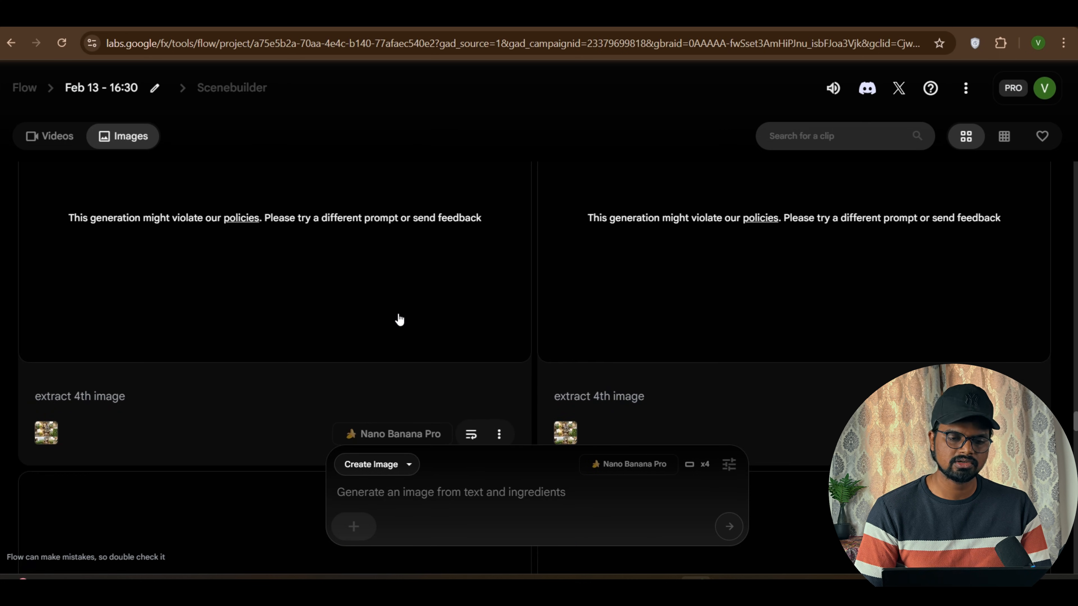
{"action": "scroll", "coordinate": [396, 314], "scroll_direction": "down", "scroll_amount": 15}
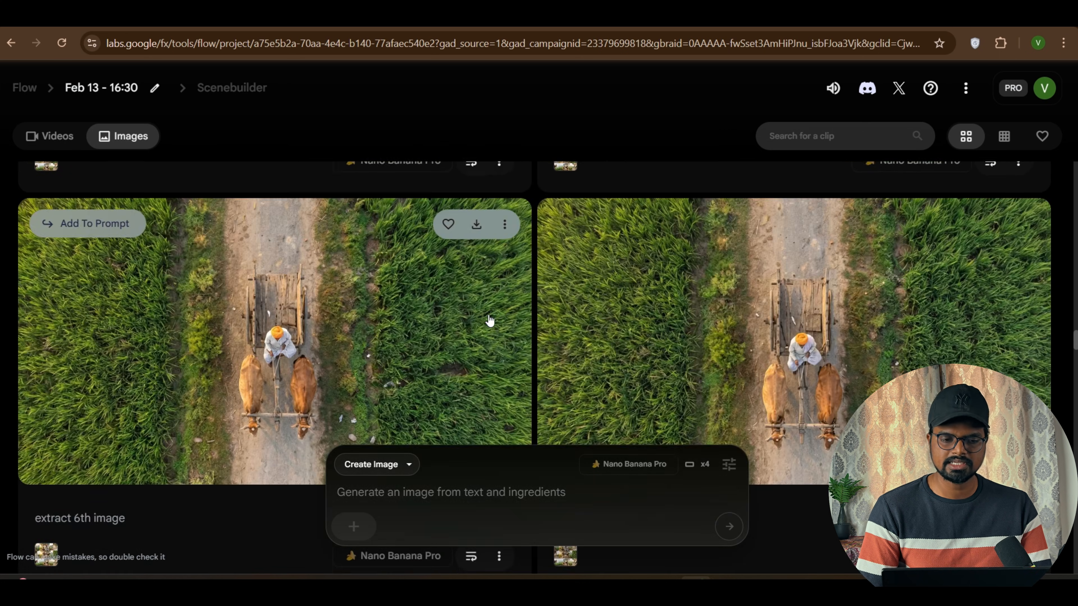
{"action": "scroll", "coordinate": [539, 314], "scroll_direction": "down", "scroll_amount": 5}
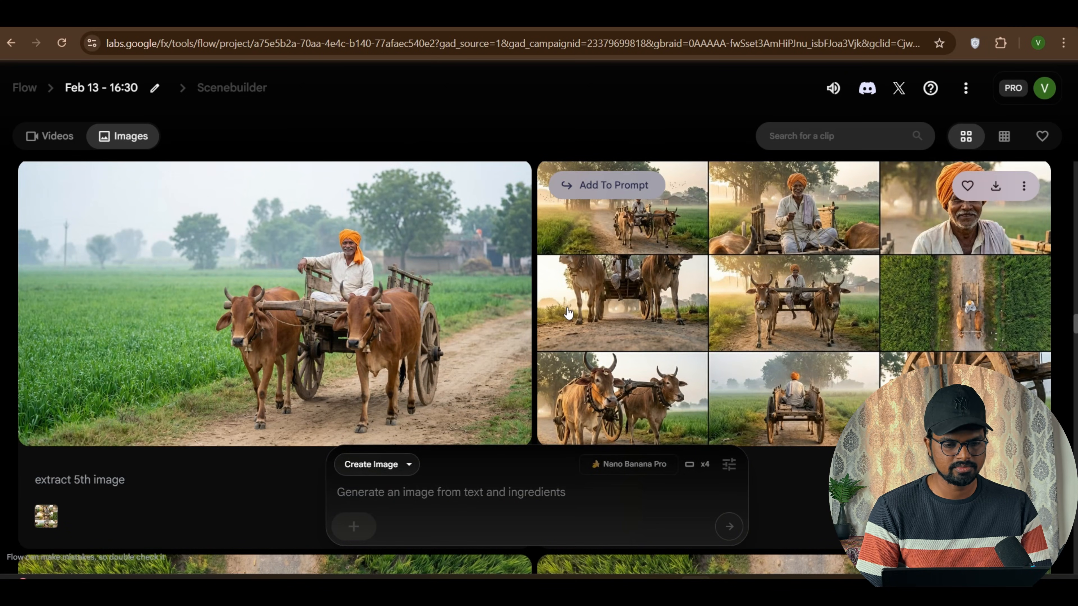
{"action": "scroll", "coordinate": [565, 313], "scroll_direction": "down", "scroll_amount": 5}
{"action": "scroll", "coordinate": [564, 314], "scroll_direction": "down", "scroll_amount": 10}
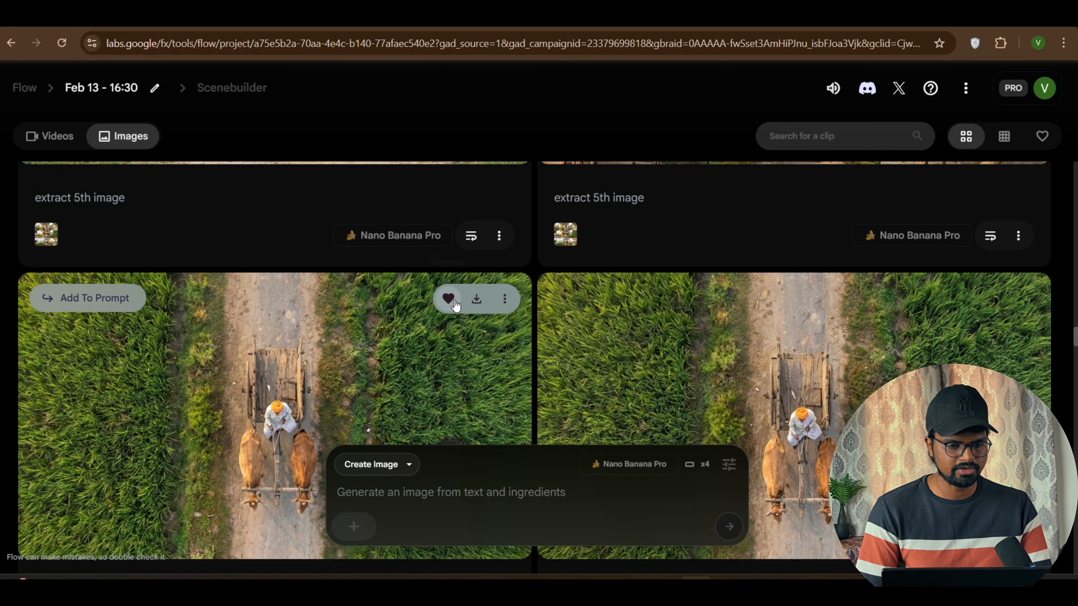
Step: Review the 8th and 9th image extractions and mark the rear-view cart shot and a cart wheel close-up as favorites
{"action": "scroll", "coordinate": [585, 314], "scroll_direction": "up", "scroll_amount": 8}
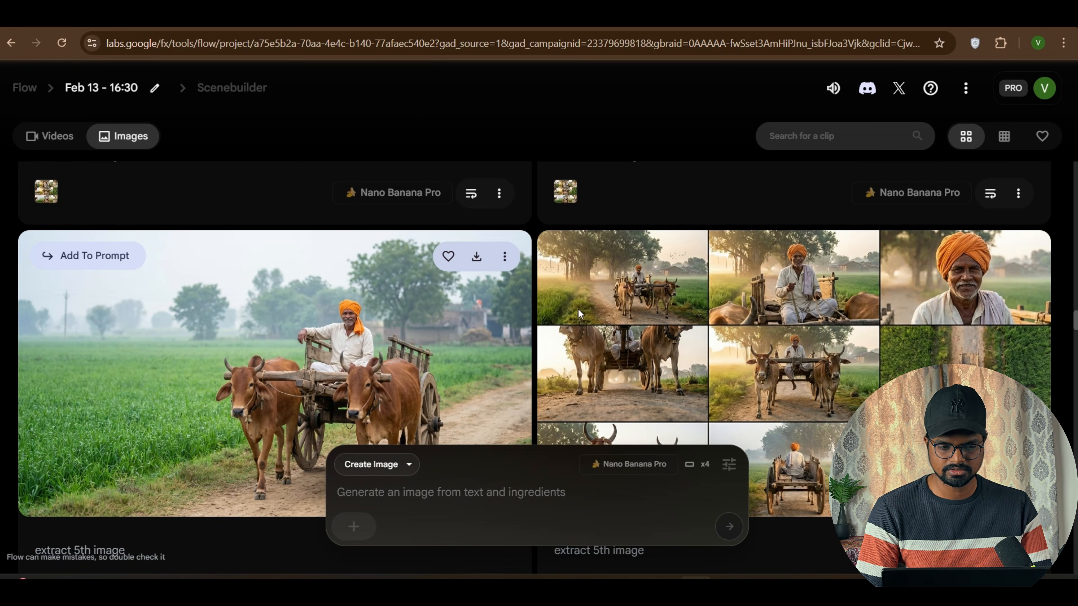
{"action": "scroll", "coordinate": [524, 340], "scroll_direction": "up", "scroll_amount": 4}
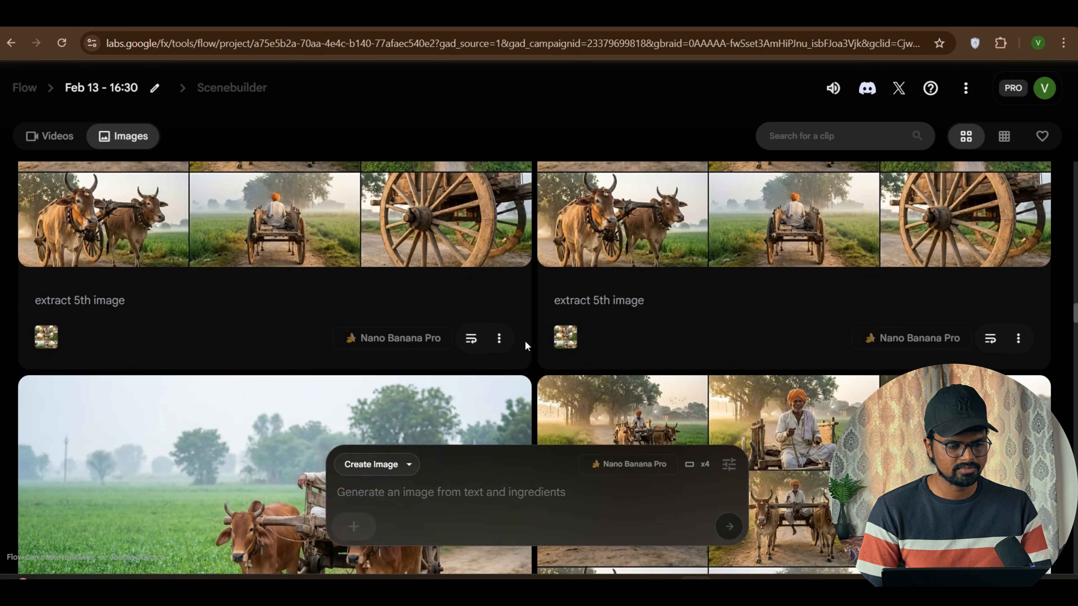
{"action": "scroll", "coordinate": [525, 342], "scroll_direction": "up", "scroll_amount": 15}
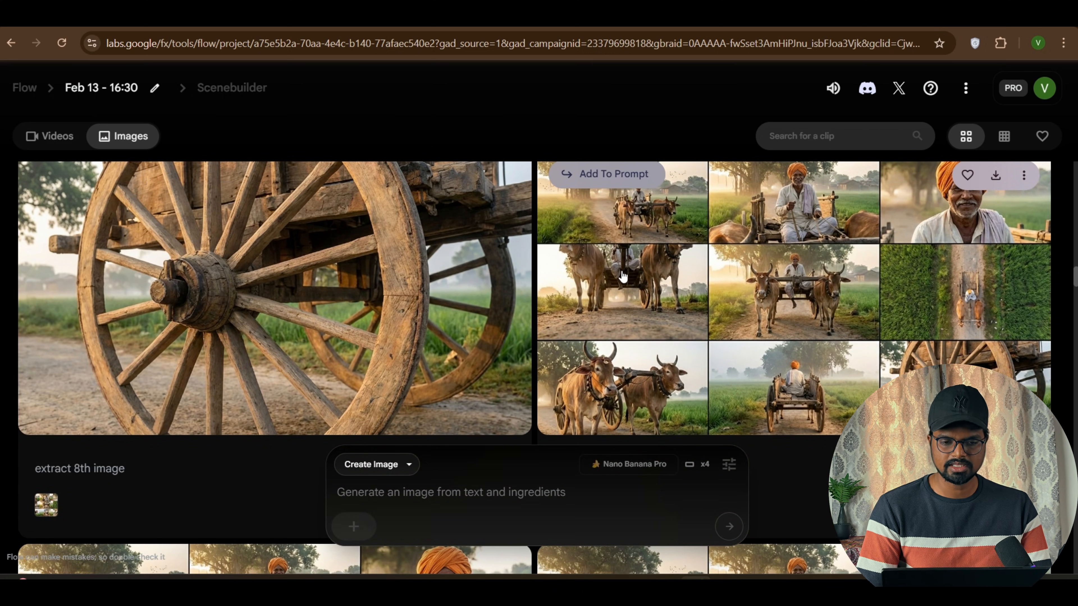
{"action": "scroll", "coordinate": [464, 306], "scroll_direction": "up", "scroll_amount": 3}
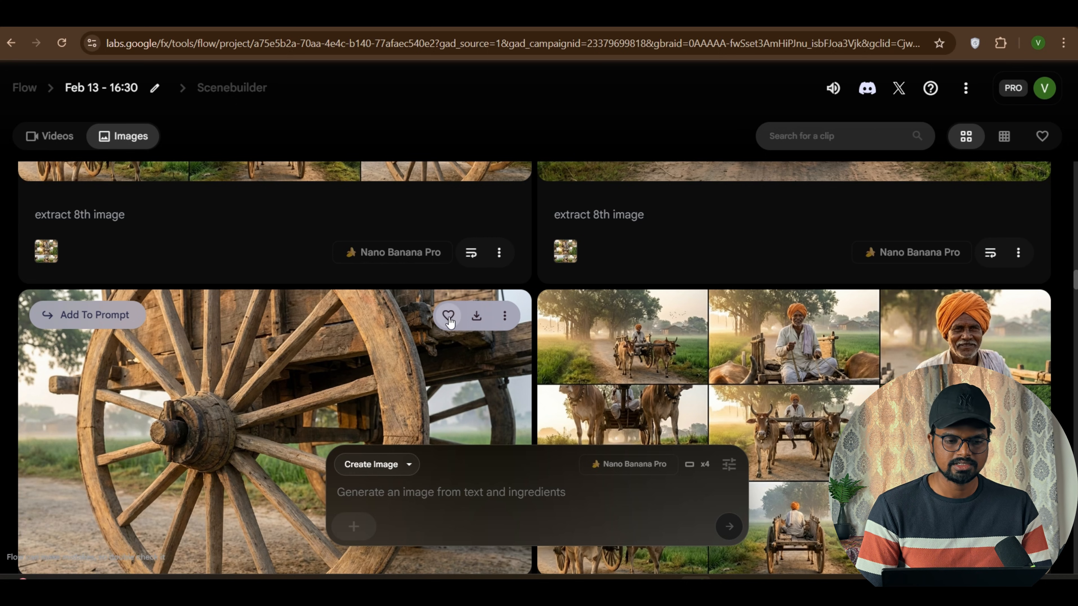
{"action": "scroll", "coordinate": [421, 335], "scroll_direction": "up", "scroll_amount": 6}
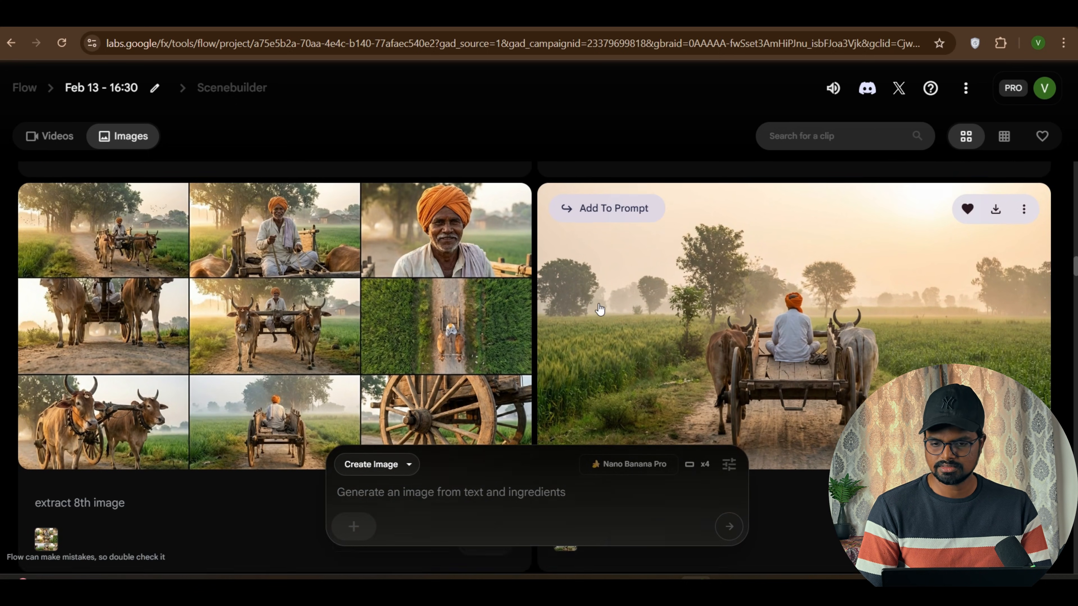
{"action": "scroll", "coordinate": [964, 212], "scroll_direction": "down", "scroll_amount": 10}
{"action": "scroll", "coordinate": [964, 211], "scroll_direction": "up", "scroll_amount": 3}
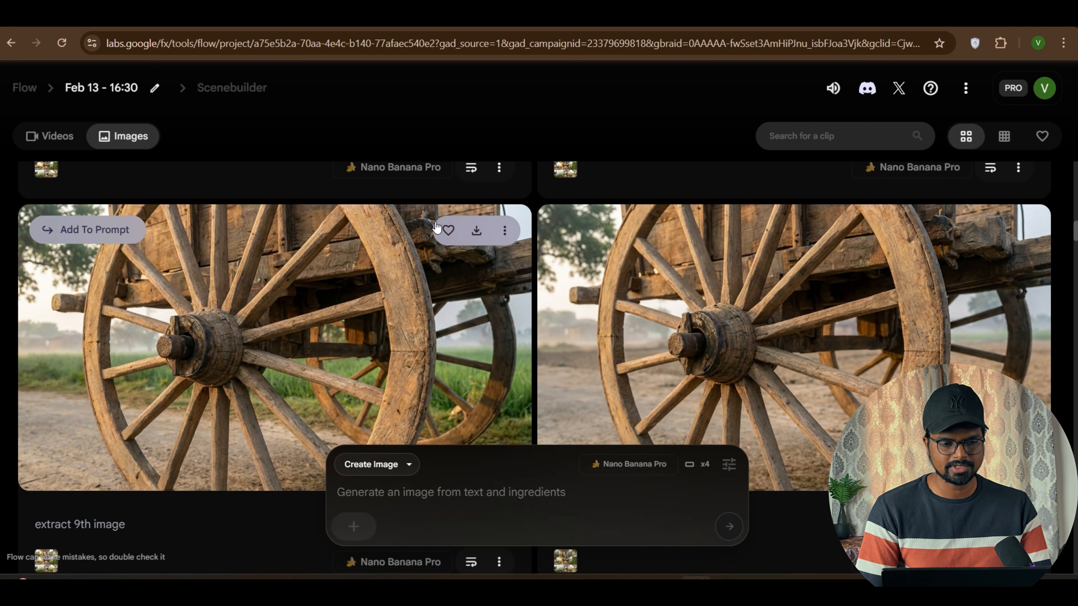
{"action": "left_click", "coordinate": [436, 228]}
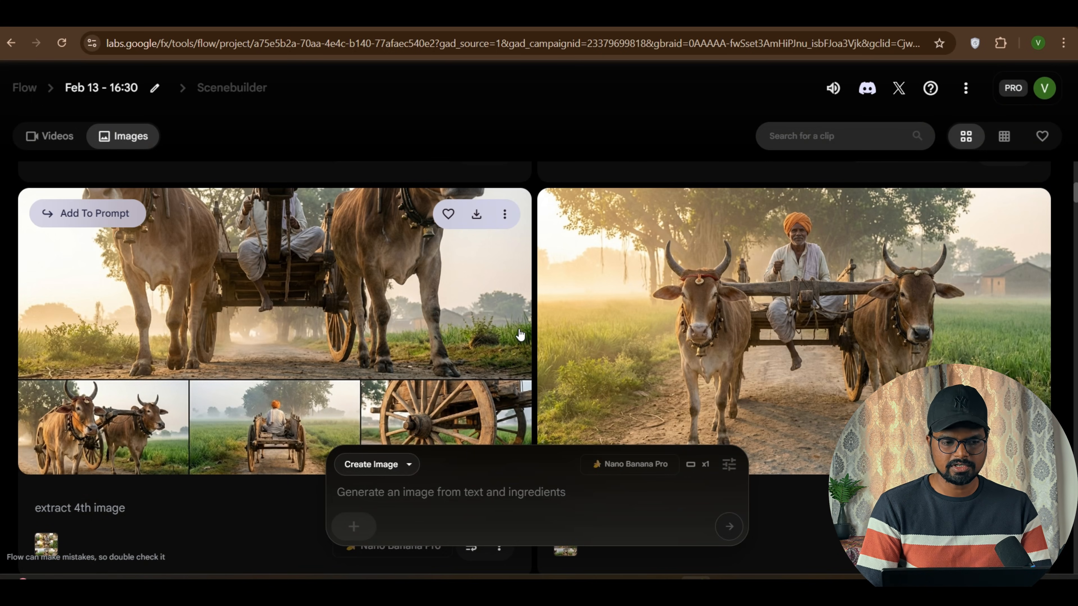
Step: Switch the generation mode to Frames to Video and go back to the earlier images in the gallery
{"action": "left_click", "coordinate": [400, 468]}
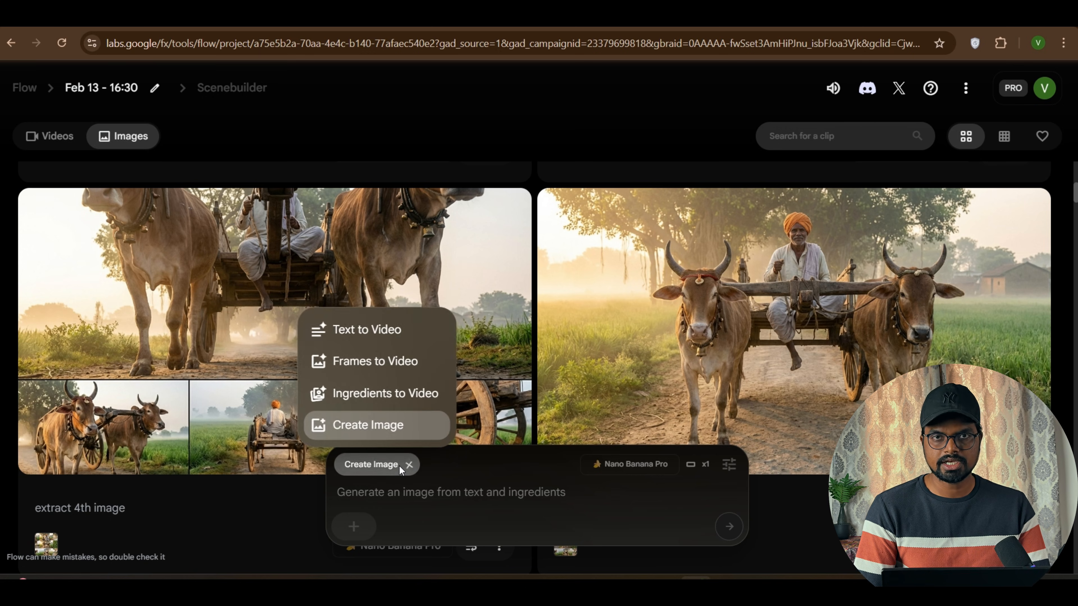
{"action": "left_click", "coordinate": [405, 375]}
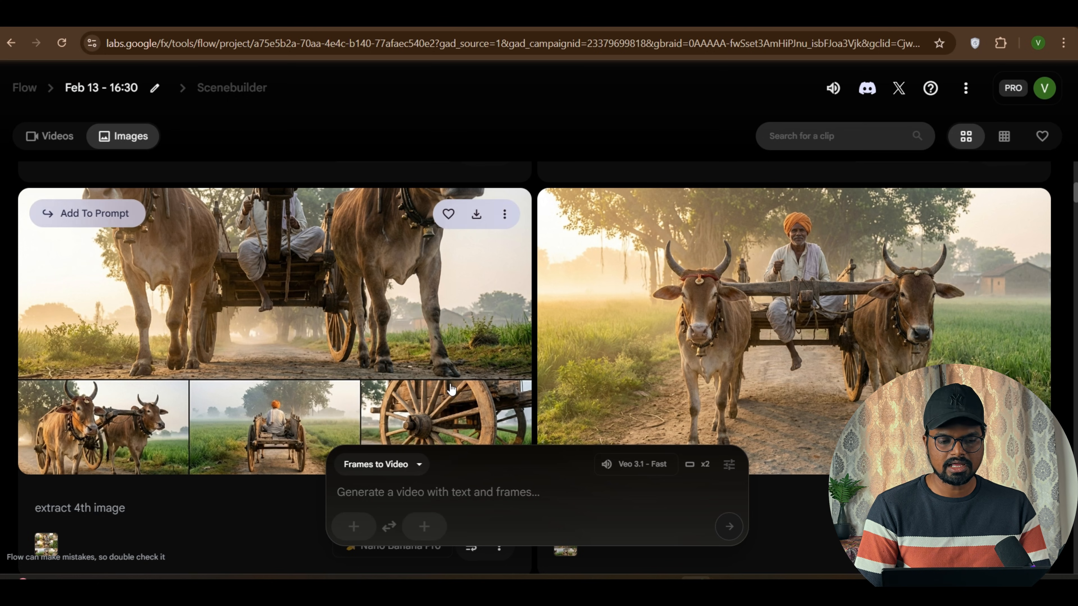
{"action": "left_click_drag", "start_coordinate": [1073, 193], "coordinate": [1075, 345]}
{"action": "left_click", "coordinate": [1076, 195]}
{"action": "scroll", "coordinate": [759, 340], "scroll_direction": "down", "scroll_amount": 5}
{"action": "scroll", "coordinate": [733, 224], "scroll_direction": "down", "scroll_amount": 3}
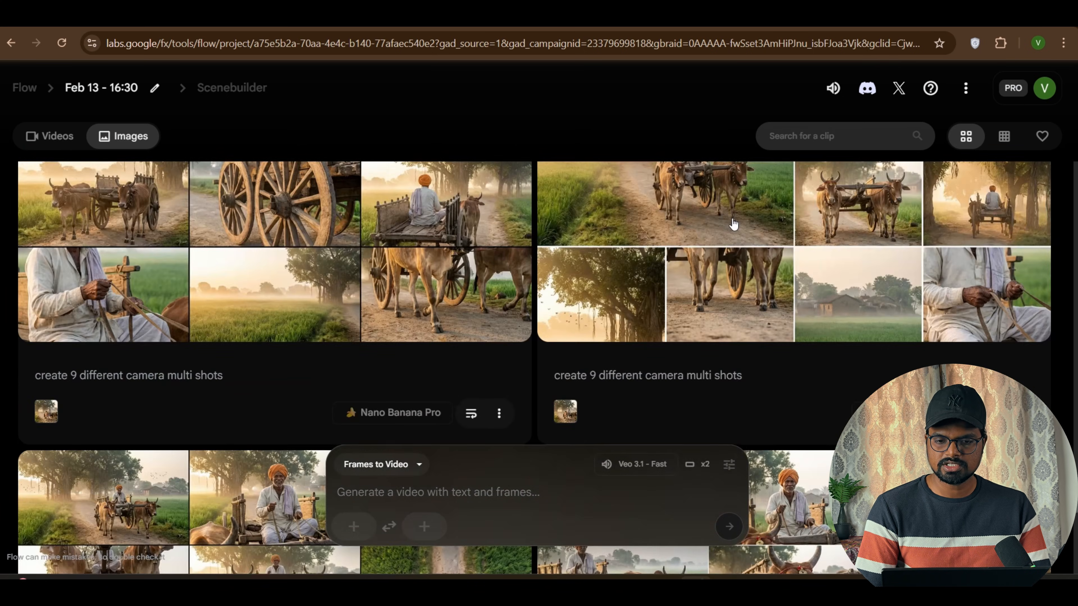
Step: Compare the 1st, 2nd and 3rd image extractions and add the first "extract 1st image" wide cart shot as the video's start frame
{"action": "scroll", "coordinate": [732, 224], "scroll_direction": "up", "scroll_amount": 8}
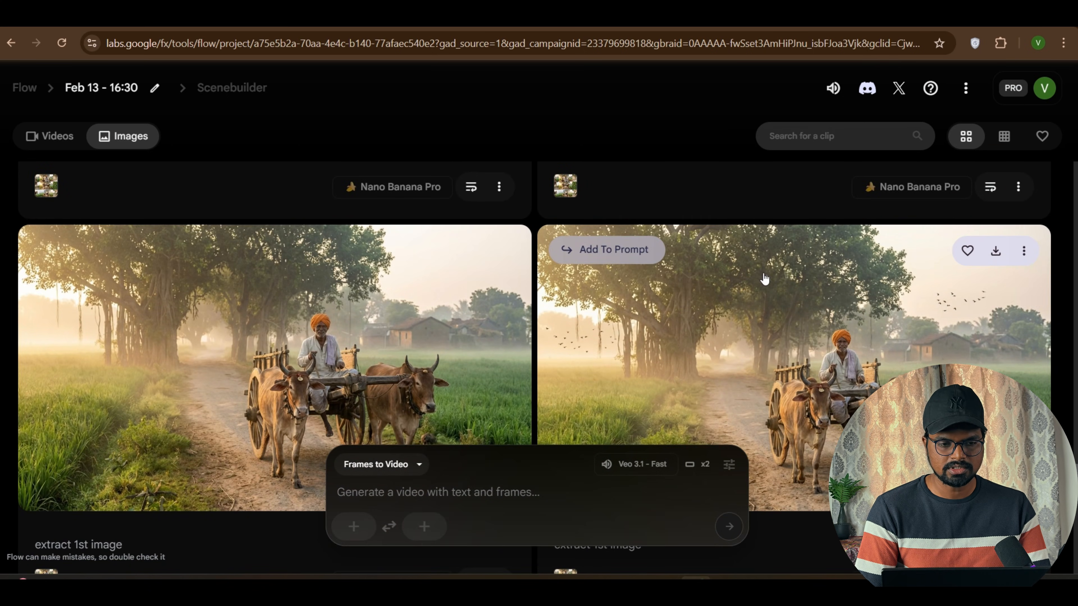
{"action": "scroll", "coordinate": [680, 296], "scroll_direction": "down", "scroll_amount": 2}
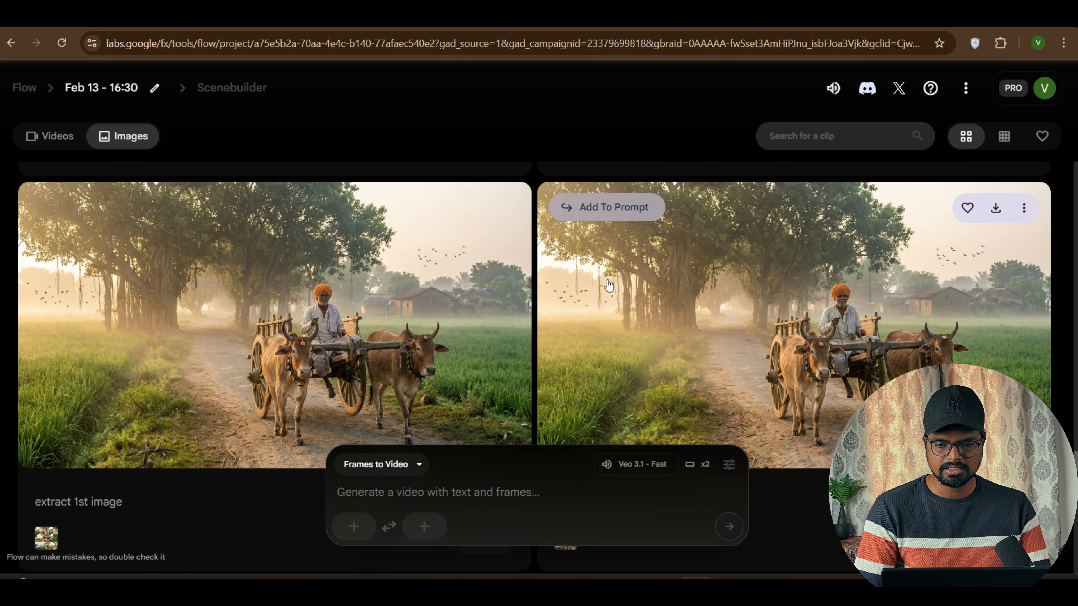
{"action": "scroll", "coordinate": [726, 284], "scroll_direction": "down", "scroll_amount": 2}
{"action": "scroll", "coordinate": [727, 283], "scroll_direction": "up", "scroll_amount": 12}
{"action": "scroll", "coordinate": [725, 278], "scroll_direction": "down", "scroll_amount": 3}
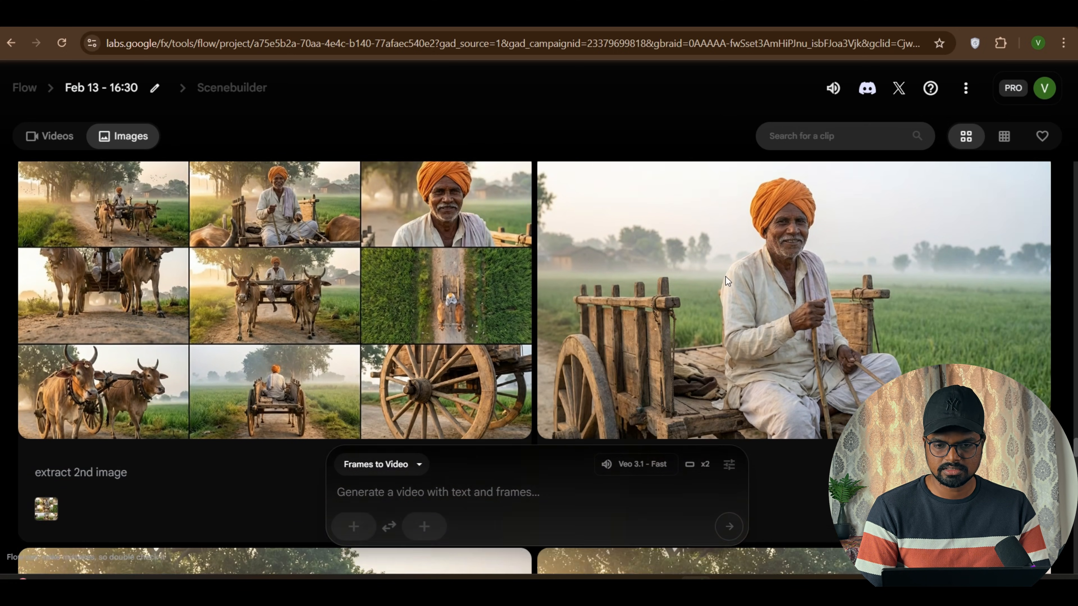
{"action": "scroll", "coordinate": [725, 278], "scroll_direction": "up", "scroll_amount": 10}
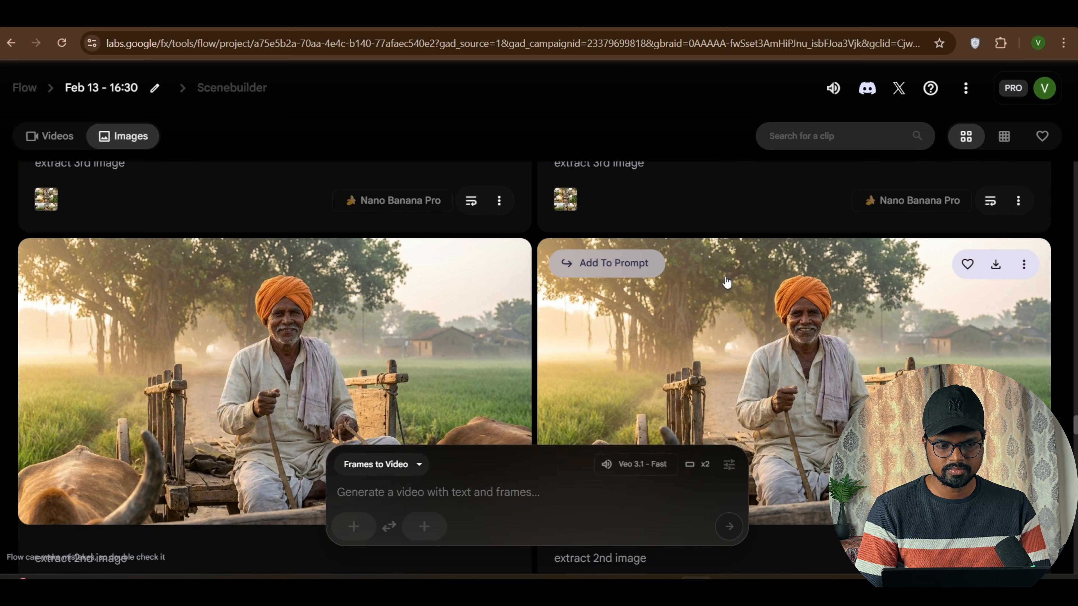
{"action": "scroll", "coordinate": [717, 283], "scroll_direction": "down", "scroll_amount": 2}
{"action": "scroll", "coordinate": [713, 283], "scroll_direction": "up", "scroll_amount": 8}
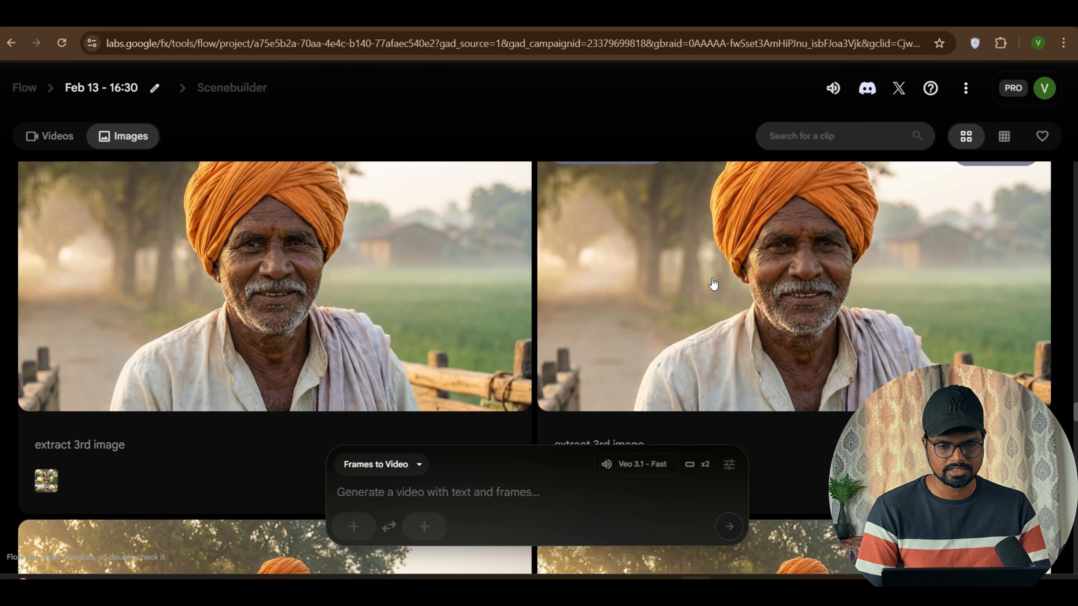
{"action": "scroll", "coordinate": [713, 283], "scroll_direction": "down", "scroll_amount": 10}
{"action": "scroll", "coordinate": [409, 284], "scroll_direction": "up", "scroll_amount": 5}
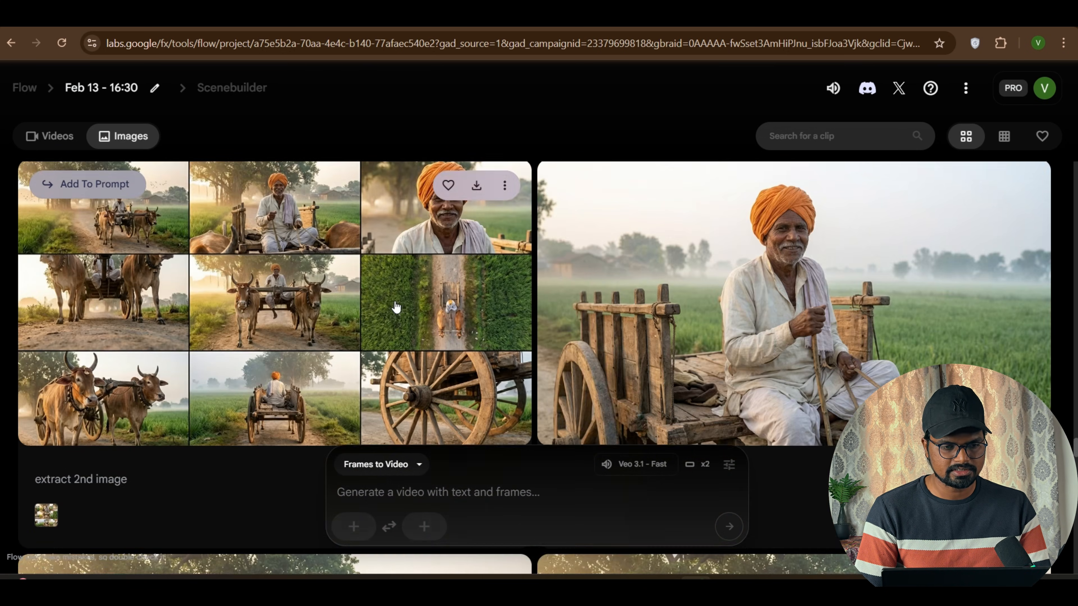
{"action": "scroll", "coordinate": [110, 228], "scroll_direction": "down", "scroll_amount": 8}
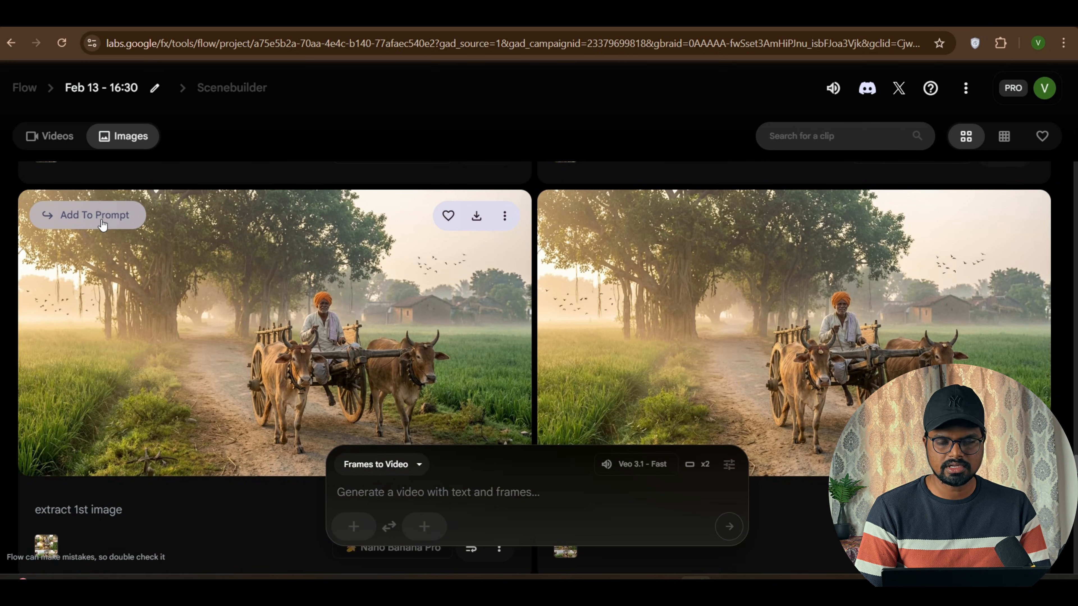
{"action": "left_click", "coordinate": [103, 225]}
Step: Copy the start-frame image, paste it into the ChatGPT conversation and send it with the request "suggets best veo 3 prompt"
{"action": "right_click", "coordinate": [247, 322]}
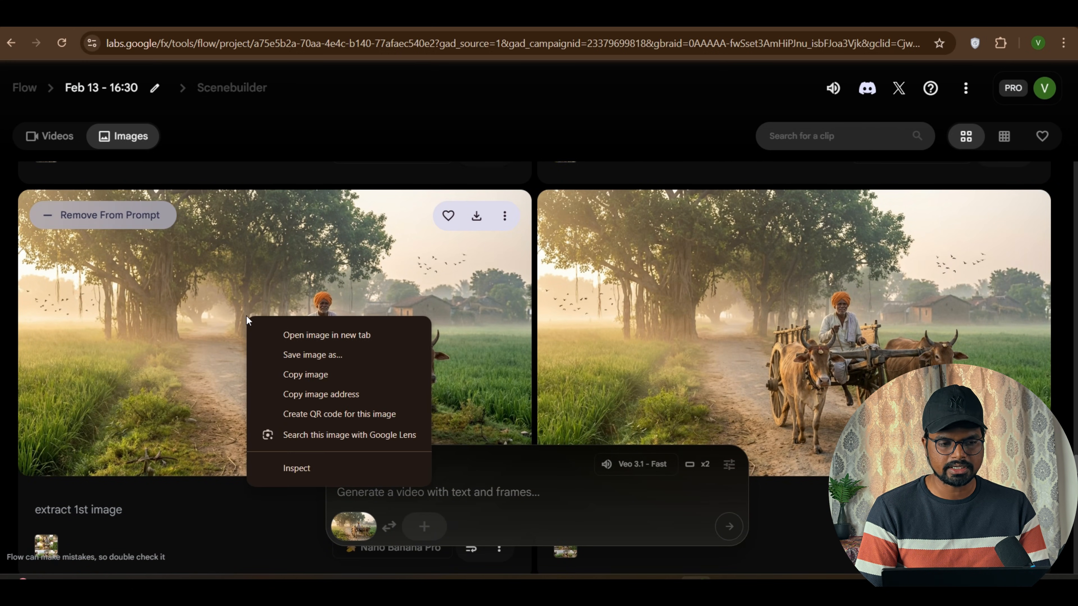
{"action": "left_click", "coordinate": [305, 374]}
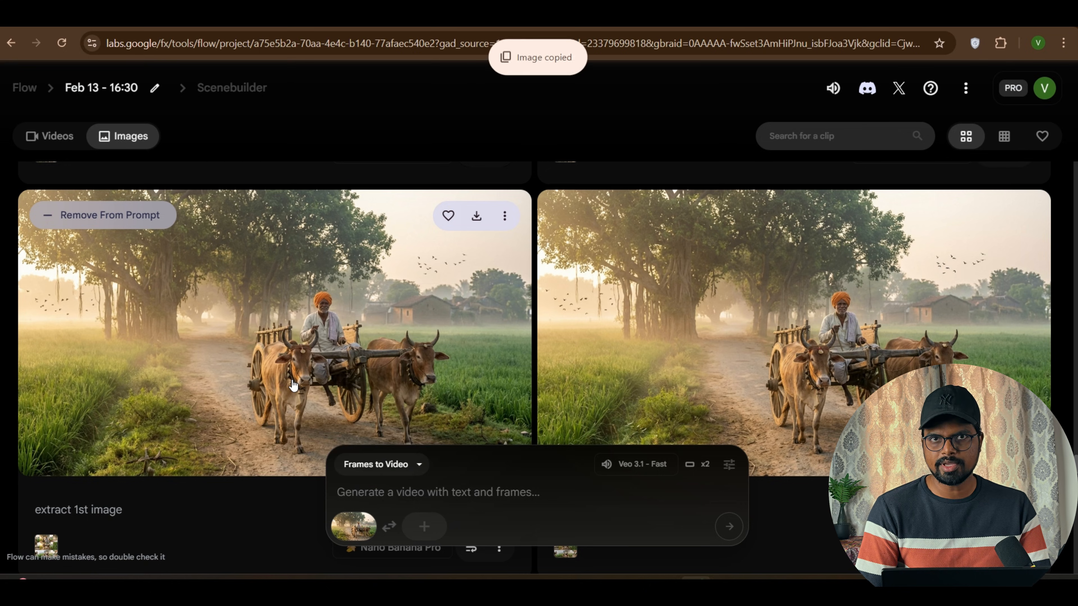
{"action": "key", "text": "ctrl+Tab"}
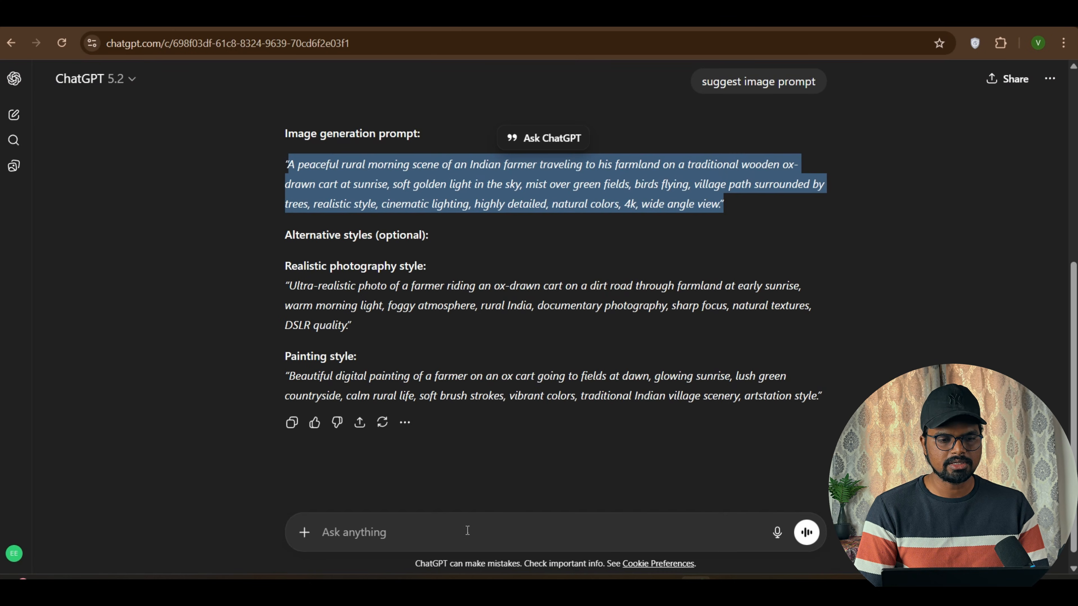
{"action": "left_click", "coordinate": [467, 531]}
{"action": "key", "text": "ctrl+v"}
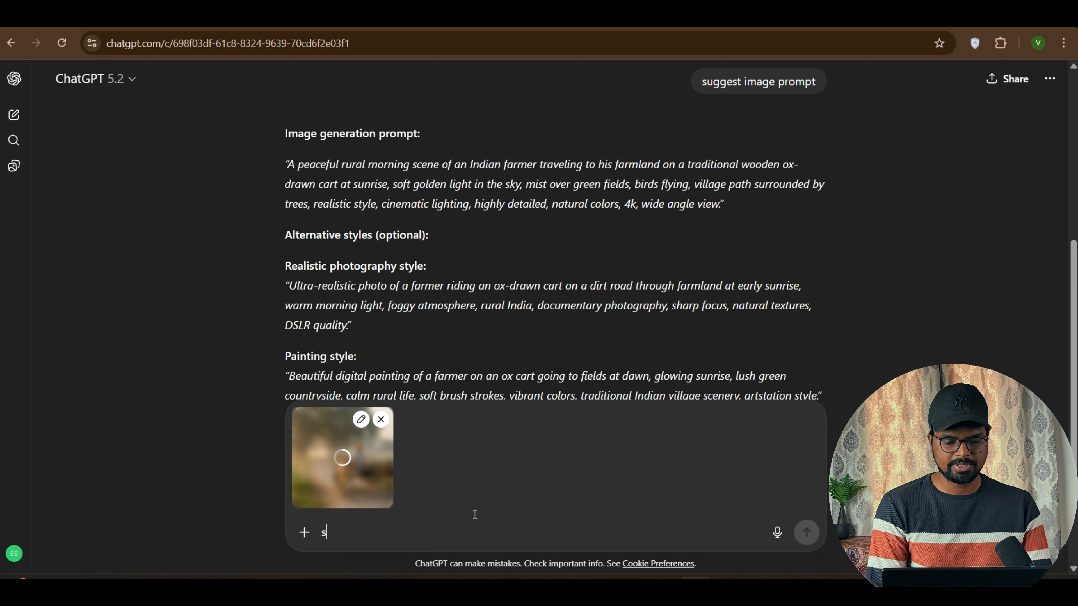
{"action": "type", "text": "suggets best veo 3 prompt"}
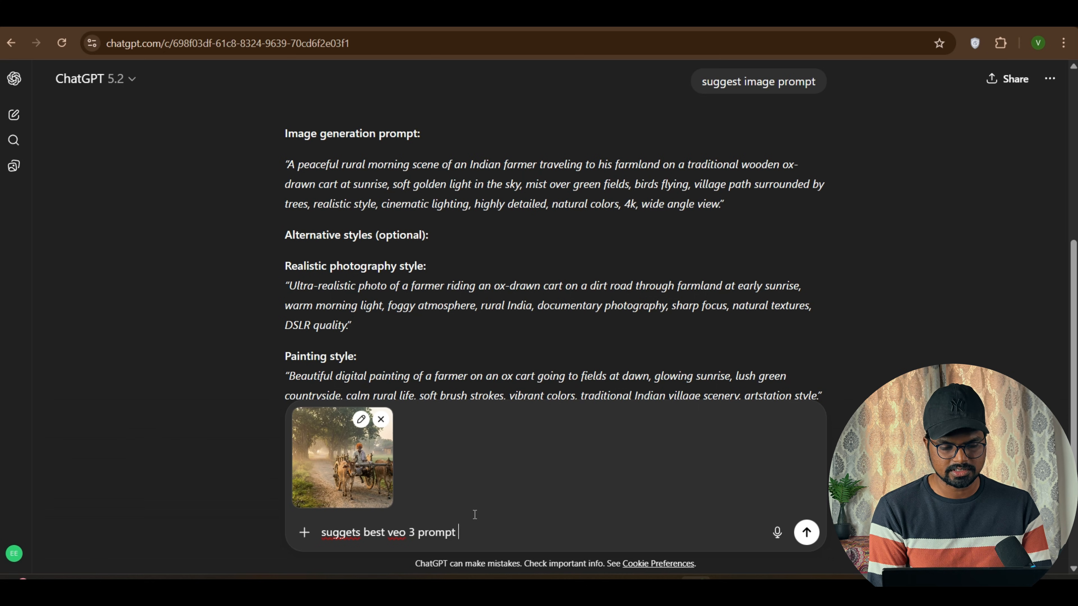
{"action": "key", "text": "Return"}
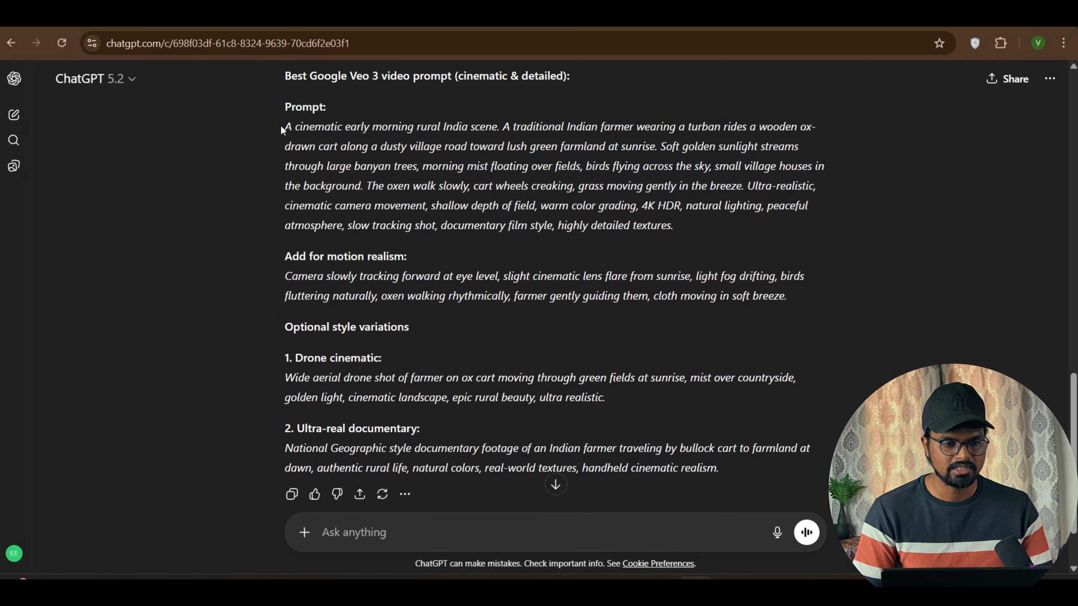
Step: Copy the main cinematic Veo 3 prompt paragraph from ChatGPT and paste it as the video prompt in Google Flow
{"action": "left_click_drag", "start_coordinate": [283, 129], "coordinate": [708, 236]}
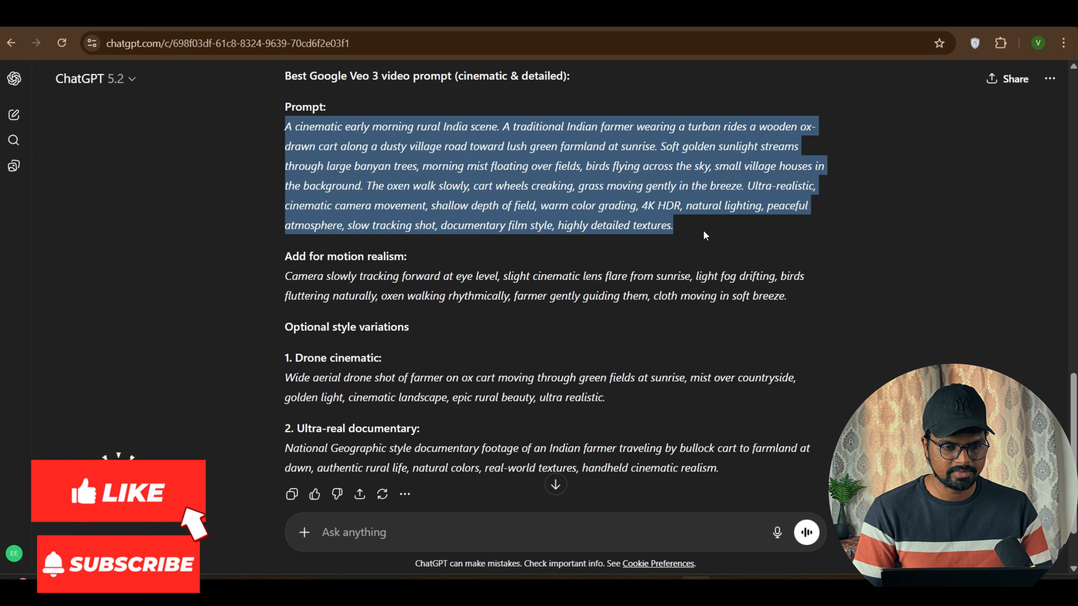
{"action": "key", "text": "alt+Tab"}
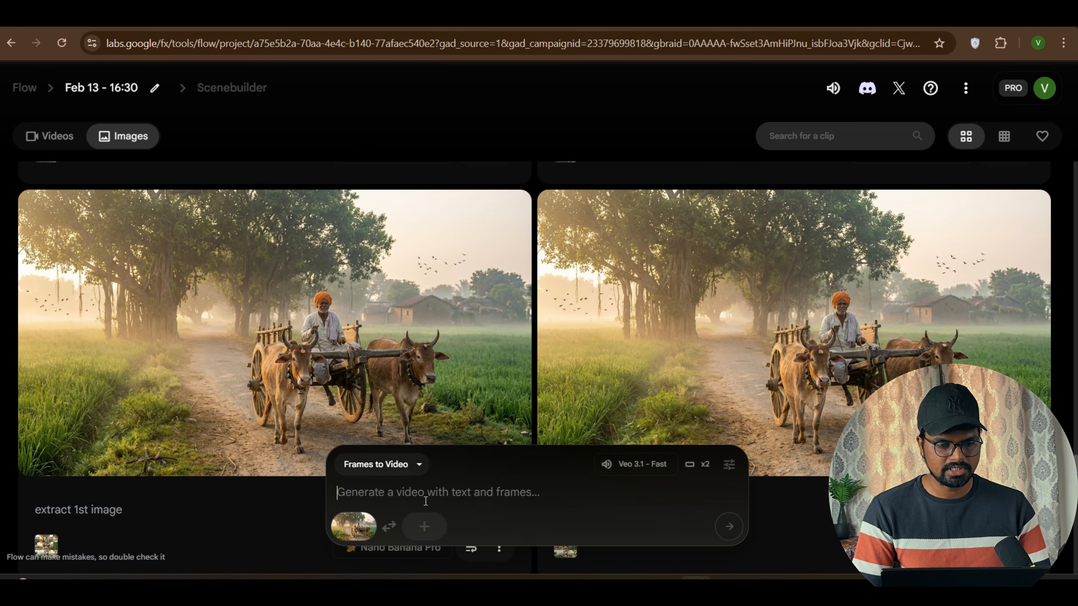
{"action": "key", "text": "ctrl+v"}
Step: Set the video to Landscape (16:9) with Veo 3.1 - Fast, keep 2 outputs per prompt, and generate it
{"action": "left_click", "coordinate": [725, 334]}
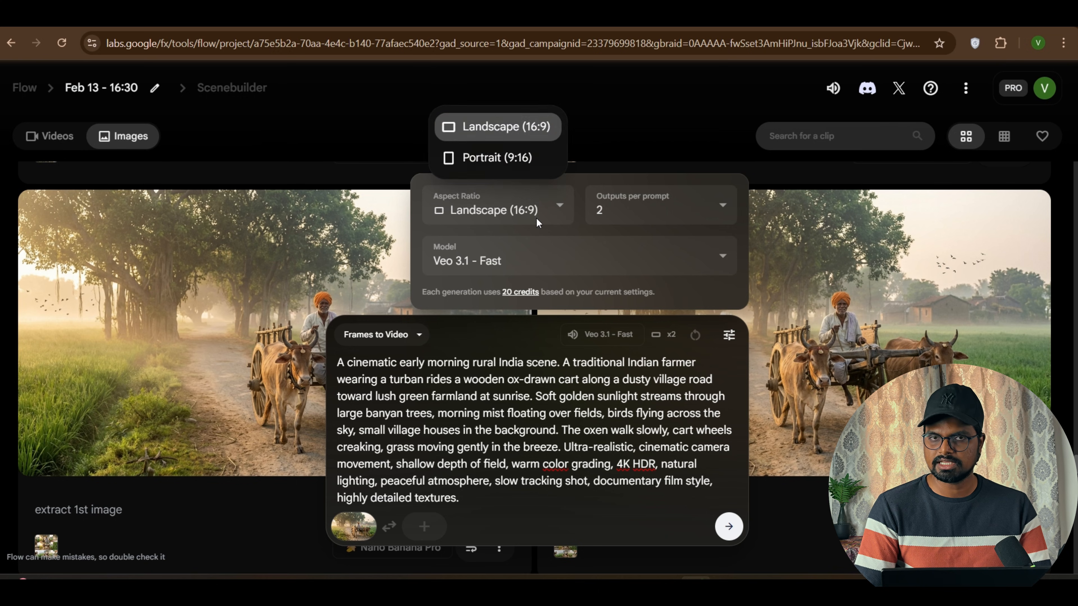
{"action": "left_click", "coordinate": [492, 127]}
{"action": "left_click", "coordinate": [551, 257]}
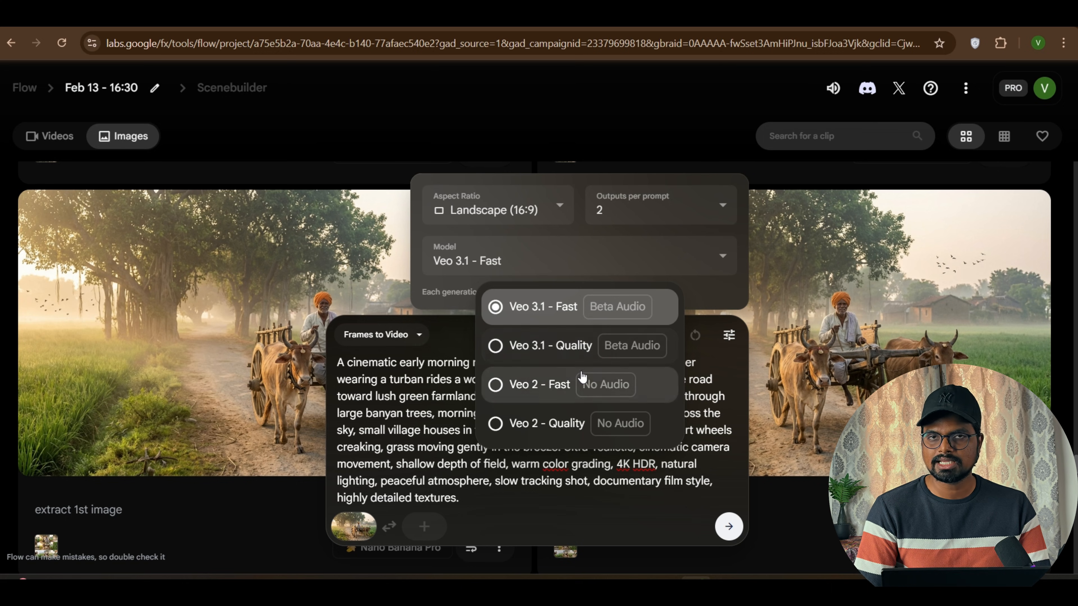
{"action": "left_click", "coordinate": [537, 310]}
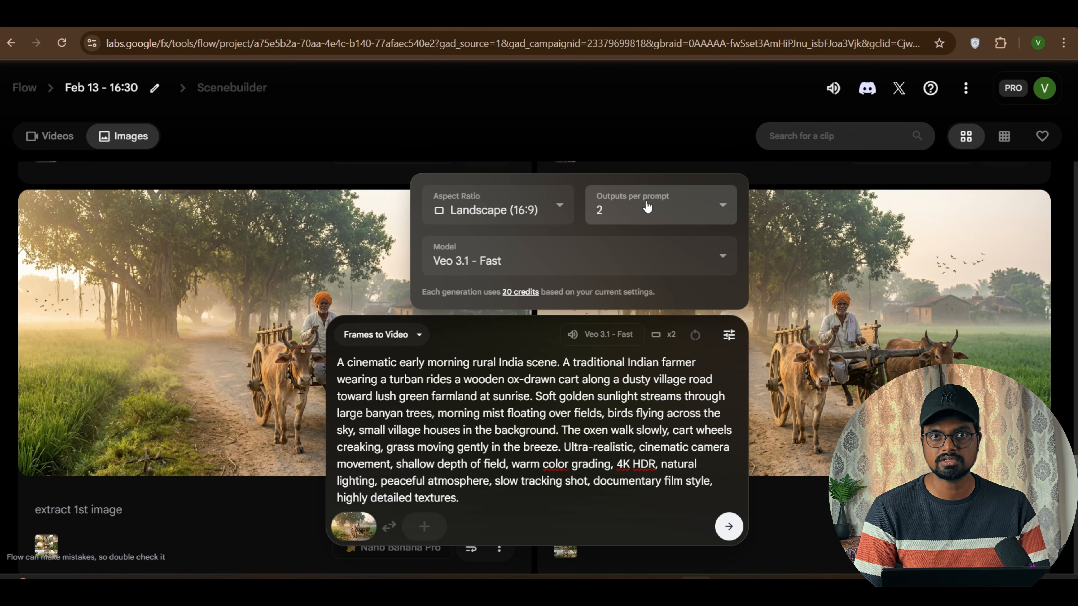
{"action": "left_click", "coordinate": [574, 429]}
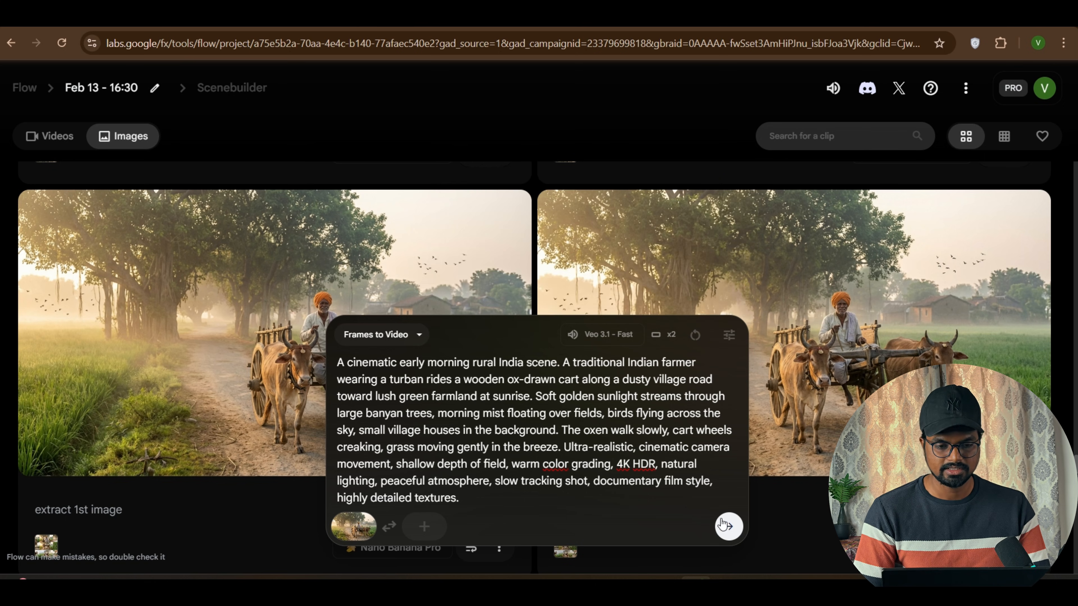
{"action": "key", "text": "Return"}
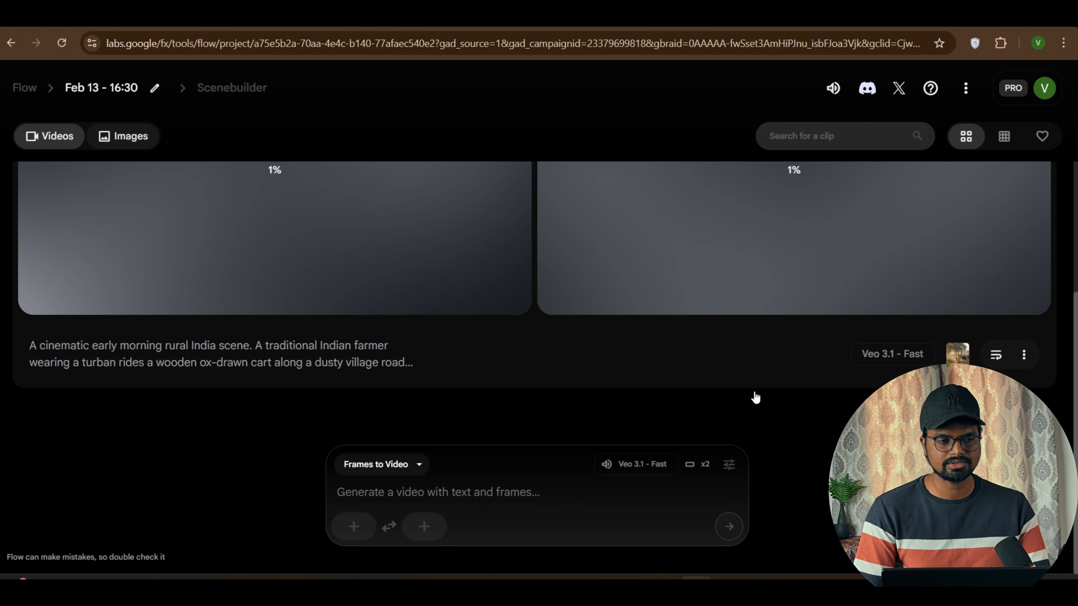
Step: Add the favorited "extract 2nd image" shot of the seated farmer as the video's start frame and copy that image
{"action": "left_click", "coordinate": [123, 135]}
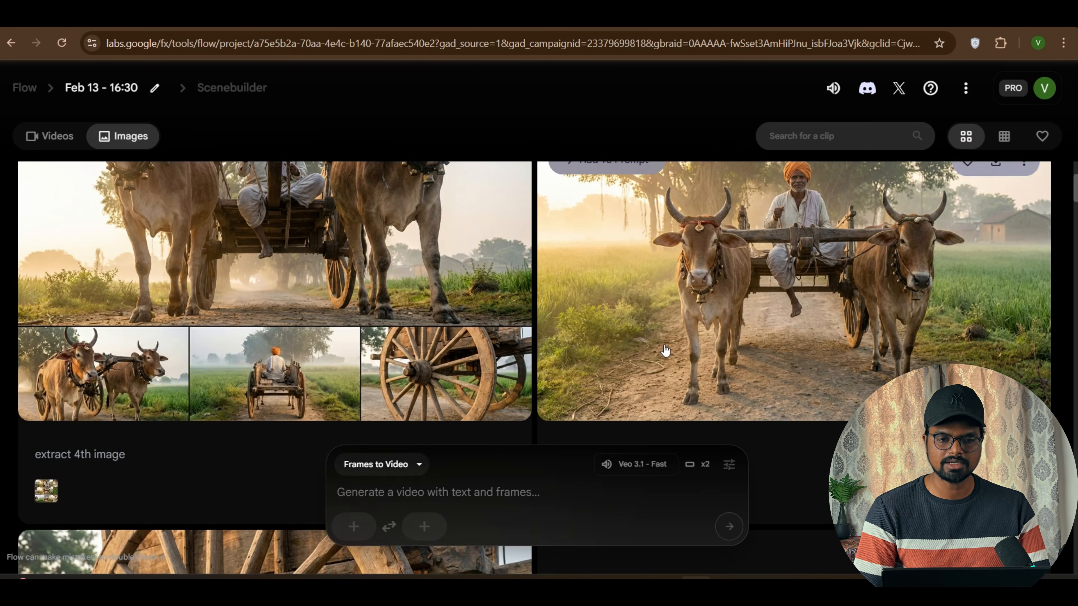
{"action": "scroll", "coordinate": [589, 297], "scroll_direction": "down", "scroll_amount": 2}
{"action": "scroll", "coordinate": [577, 303], "scroll_direction": "down", "scroll_amount": 15}
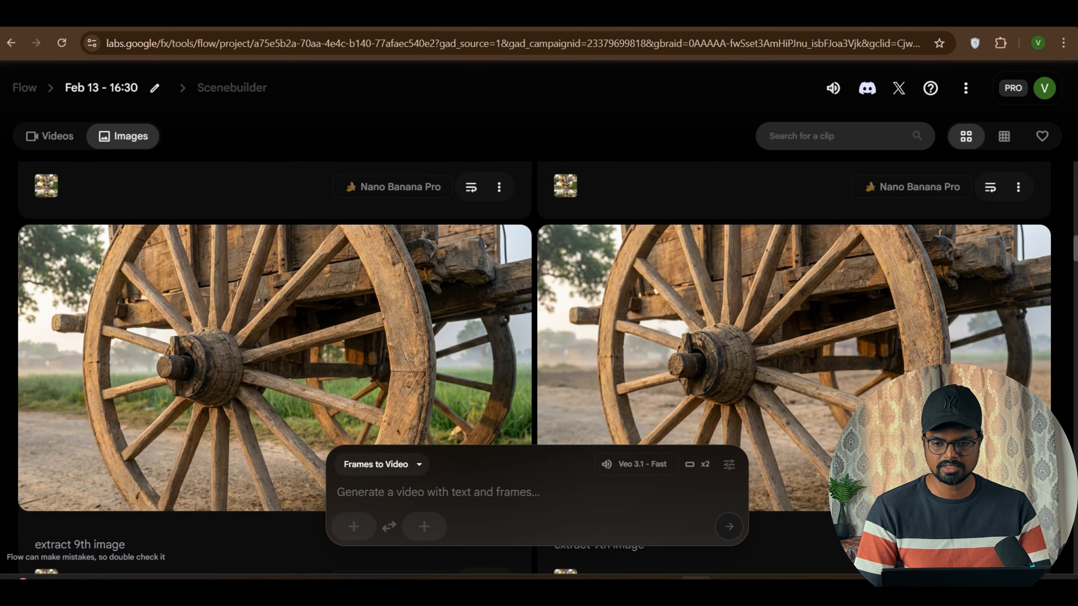
{"action": "scroll", "coordinate": [615, 331], "scroll_direction": "down", "scroll_amount": 10}
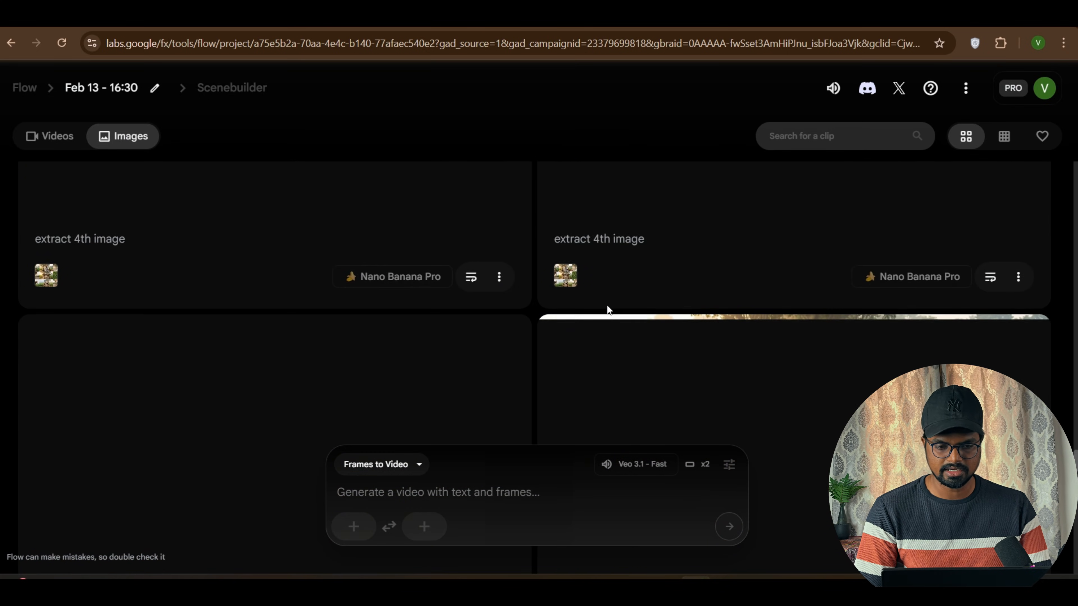
{"action": "scroll", "coordinate": [607, 309], "scroll_direction": "down", "scroll_amount": 5}
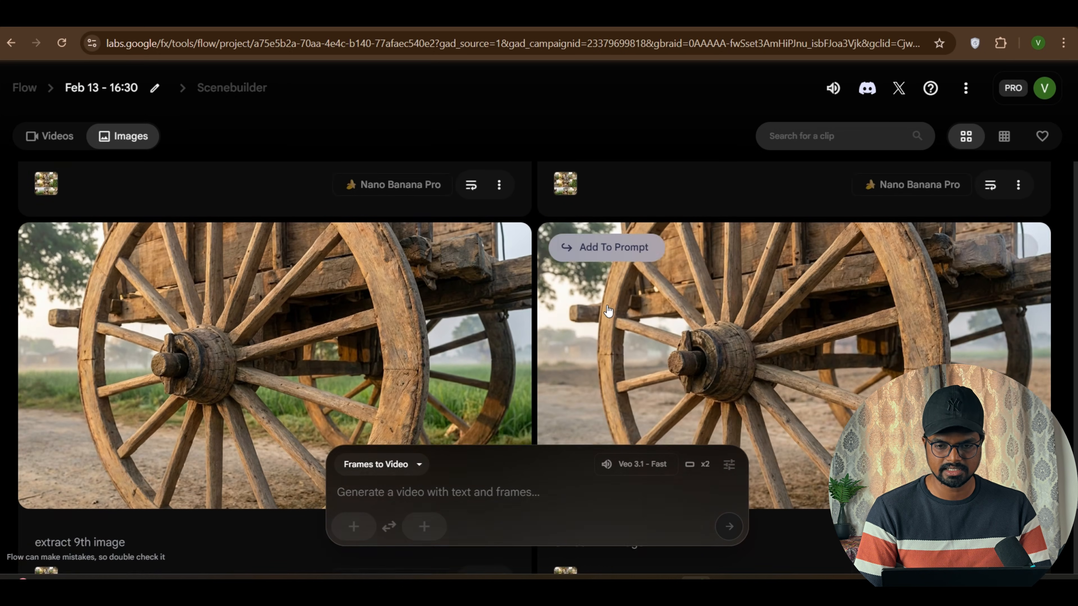
{"action": "scroll", "coordinate": [608, 311], "scroll_direction": "down", "scroll_amount": 10}
{"action": "right_click", "coordinate": [725, 309]}
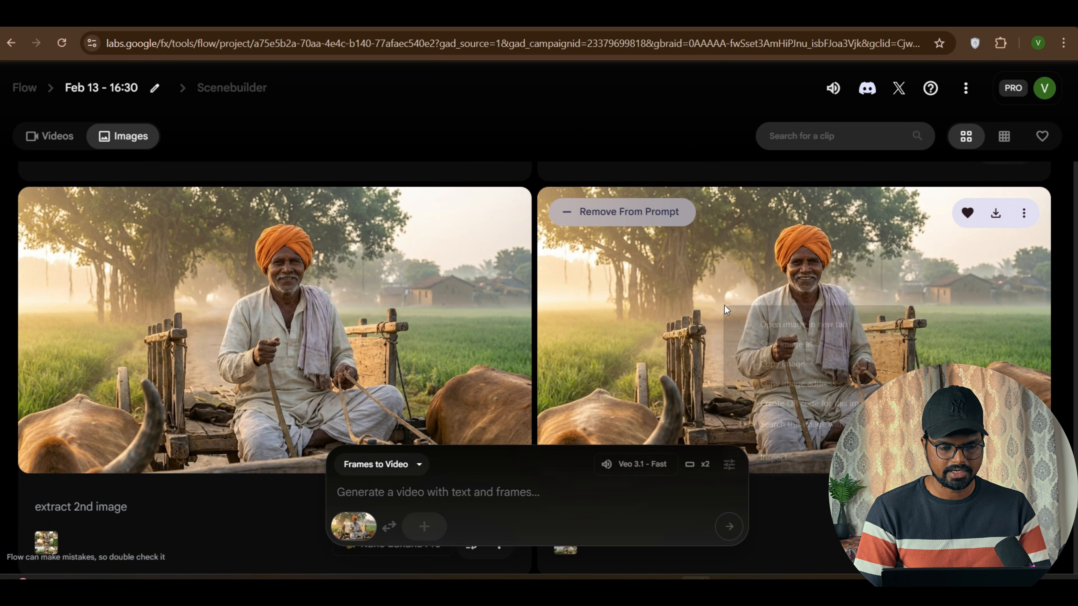
{"action": "left_click", "coordinate": [766, 361]}
Step: Switch to ChatGPT, paste the copied 2nd image into the conversation and send it to get a Veo 3 prompt
{"action": "key", "text": "ctrl+Tab"}
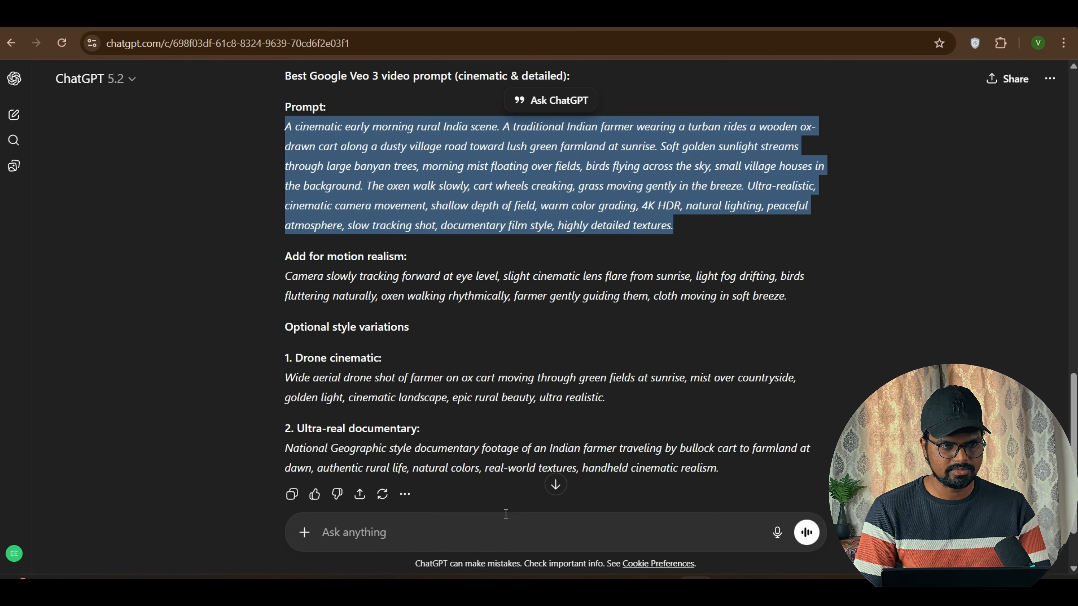
{"action": "left_click", "coordinate": [506, 514]}
{"action": "key", "text": "ctrl+v"}
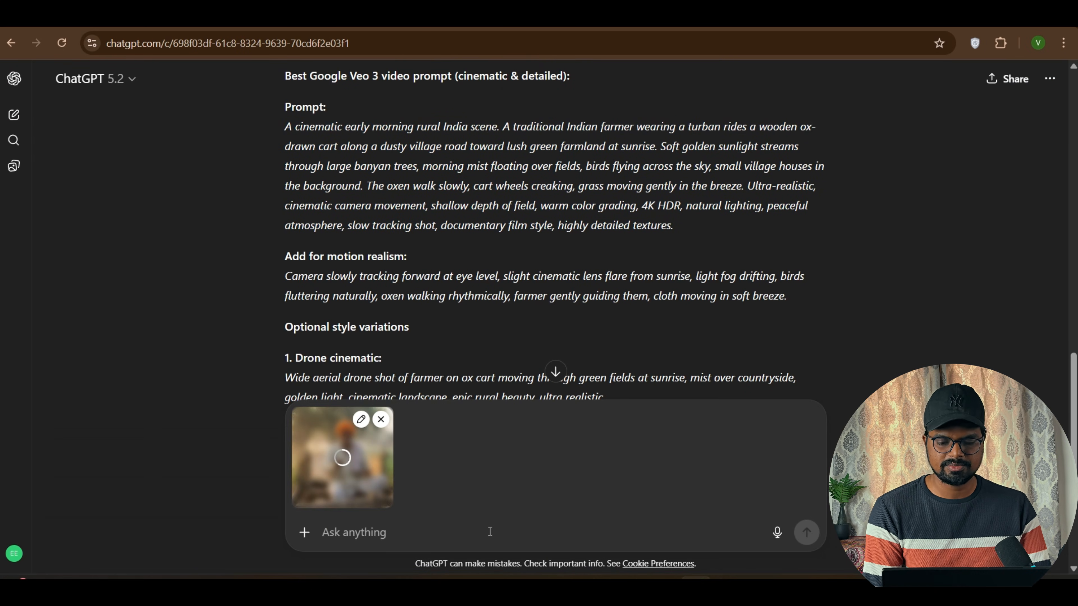
{"action": "key", "text": "Return"}
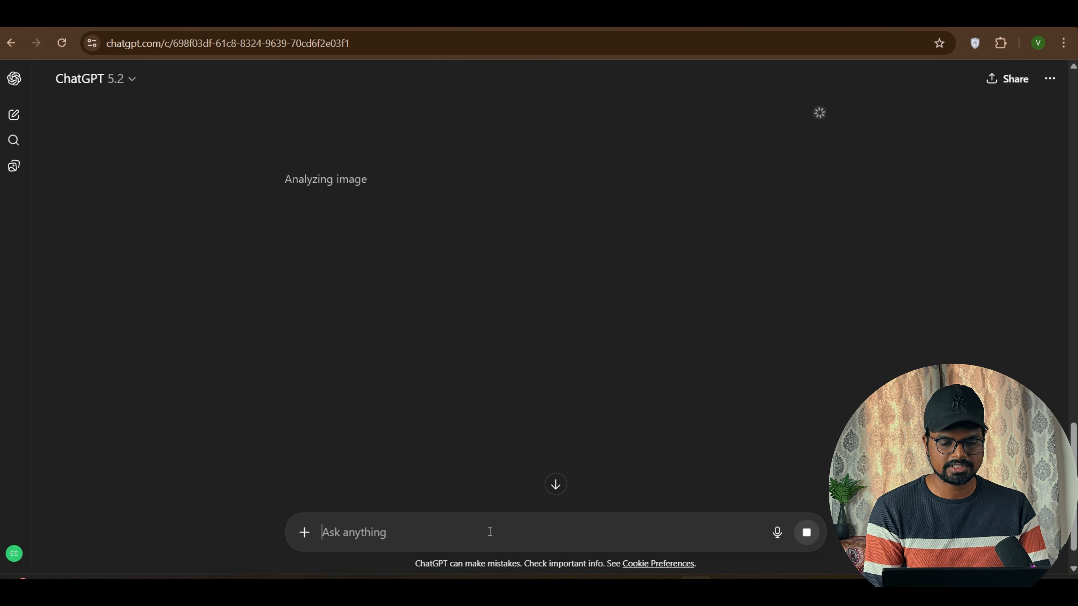
{"action": "scroll", "coordinate": [458, 382], "scroll_direction": "up", "scroll_amount": 3}
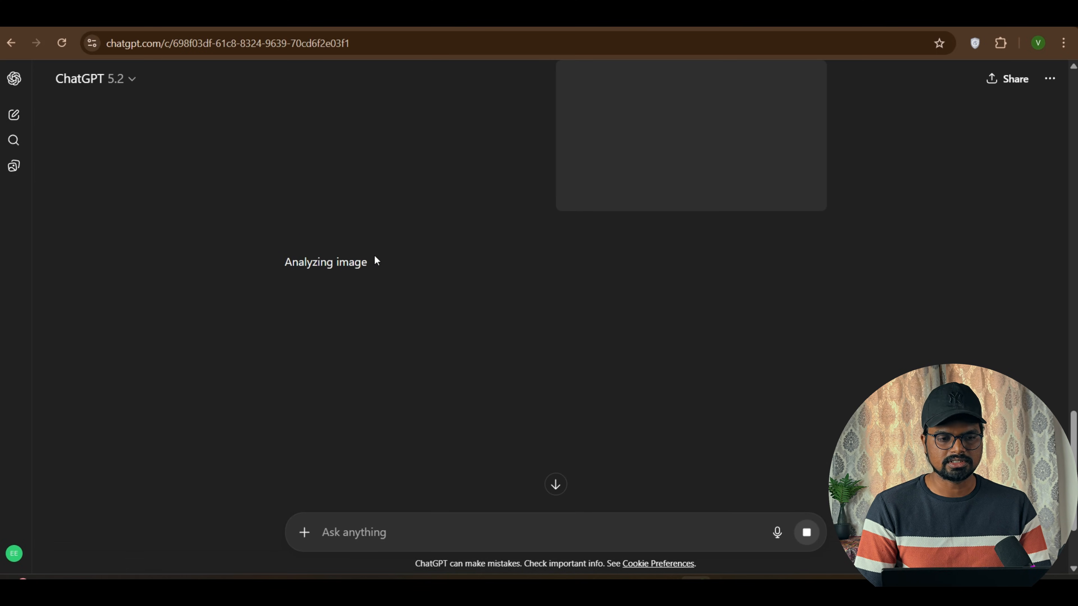
{"action": "scroll", "coordinate": [364, 259], "scroll_direction": "down", "scroll_amount": 3}
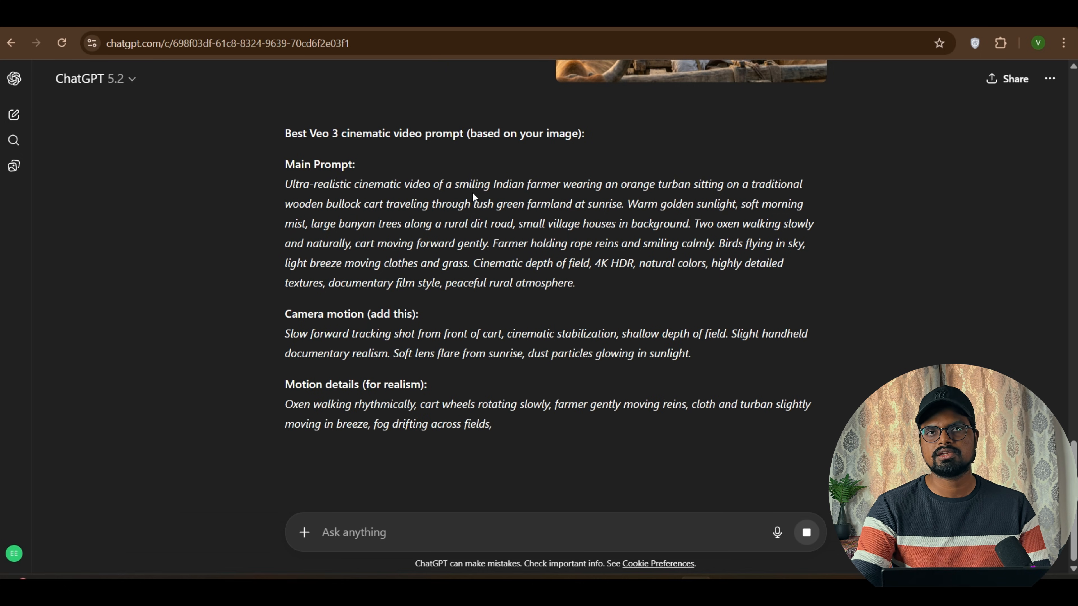
Step: Copy ChatGPT's Main Prompt paragraph for the 2nd image, paste it as the video prompt in Google Flow and generate the video
{"action": "left_click_drag", "start_coordinate": [579, 284], "coordinate": [210, 186]}
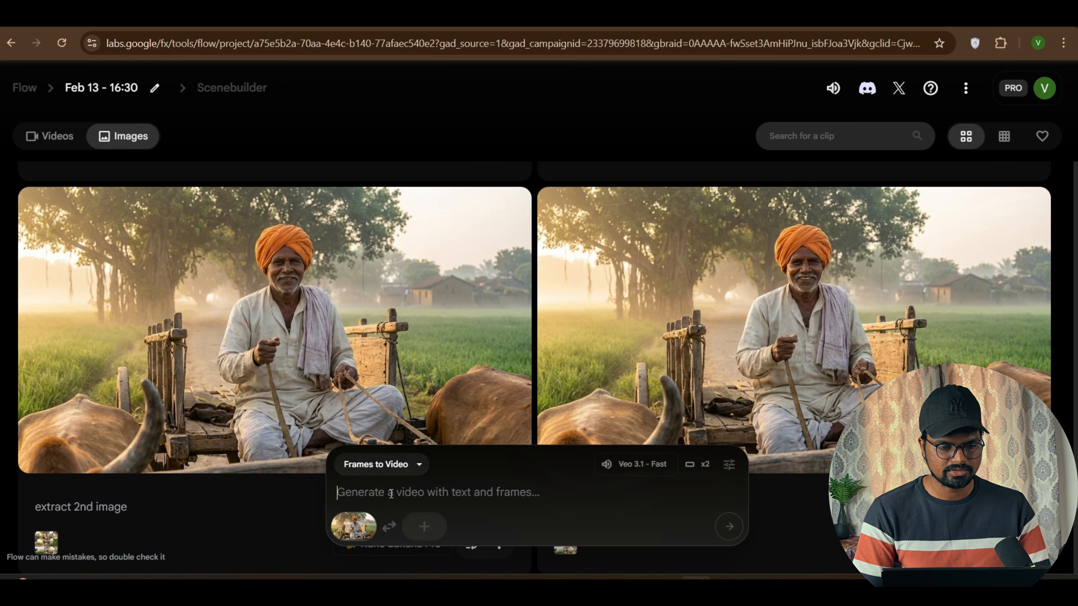
{"action": "key", "text": "ctrl+v"}
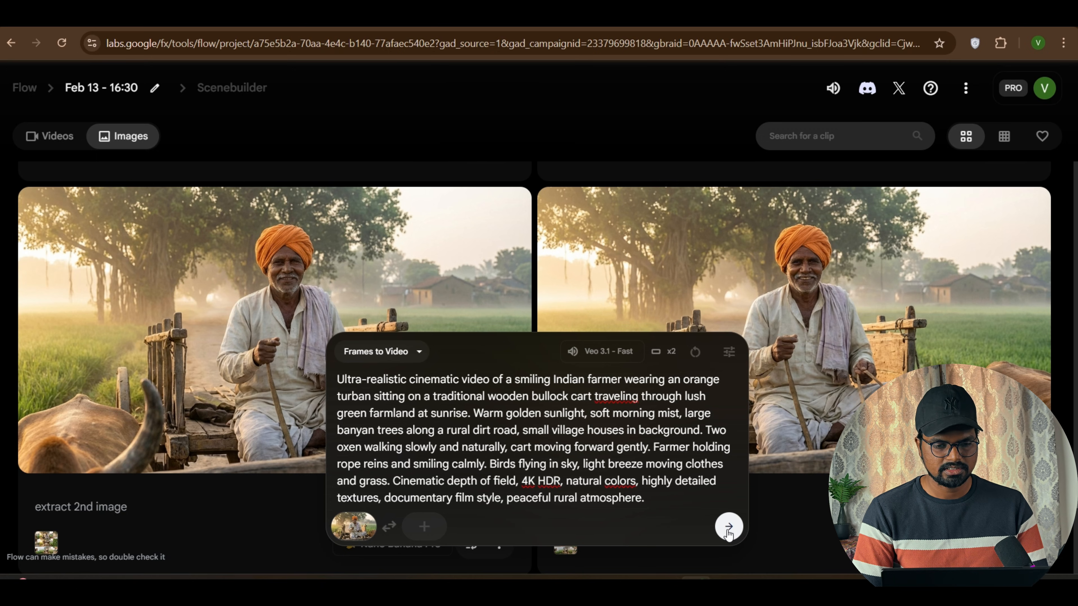
{"action": "left_click", "coordinate": [726, 525]}
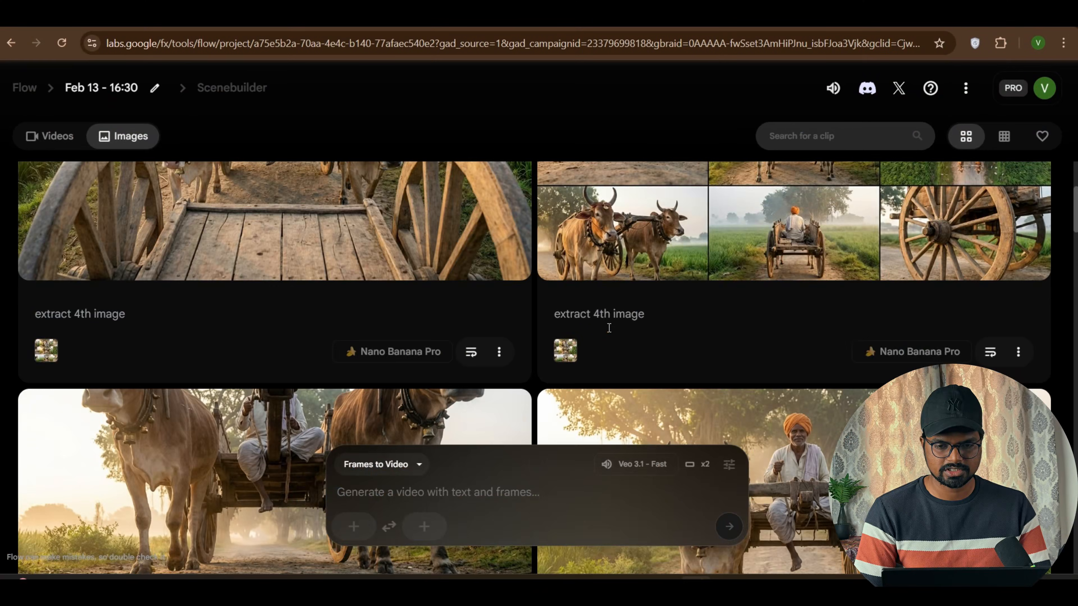
Step: Find the favorited "extract 3rd image" close-up of the farmer and add it as the video's start frame
{"action": "scroll", "coordinate": [609, 327], "scroll_direction": "down", "scroll_amount": 5}
{"action": "scroll", "coordinate": [609, 327], "scroll_direction": "up", "scroll_amount": 10}
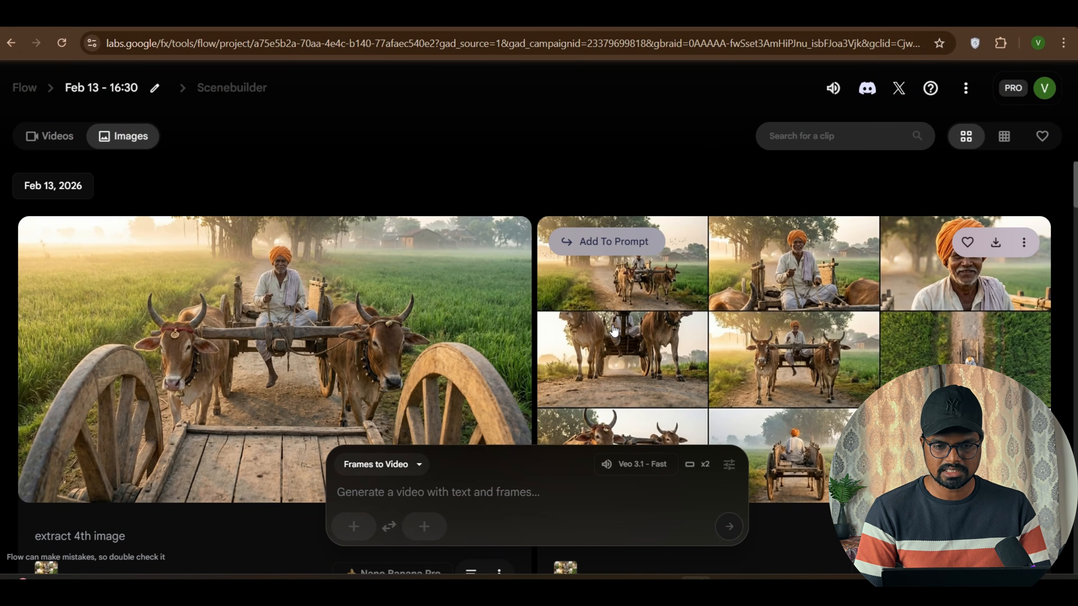
{"action": "scroll", "coordinate": [613, 329], "scroll_direction": "down", "scroll_amount": 15}
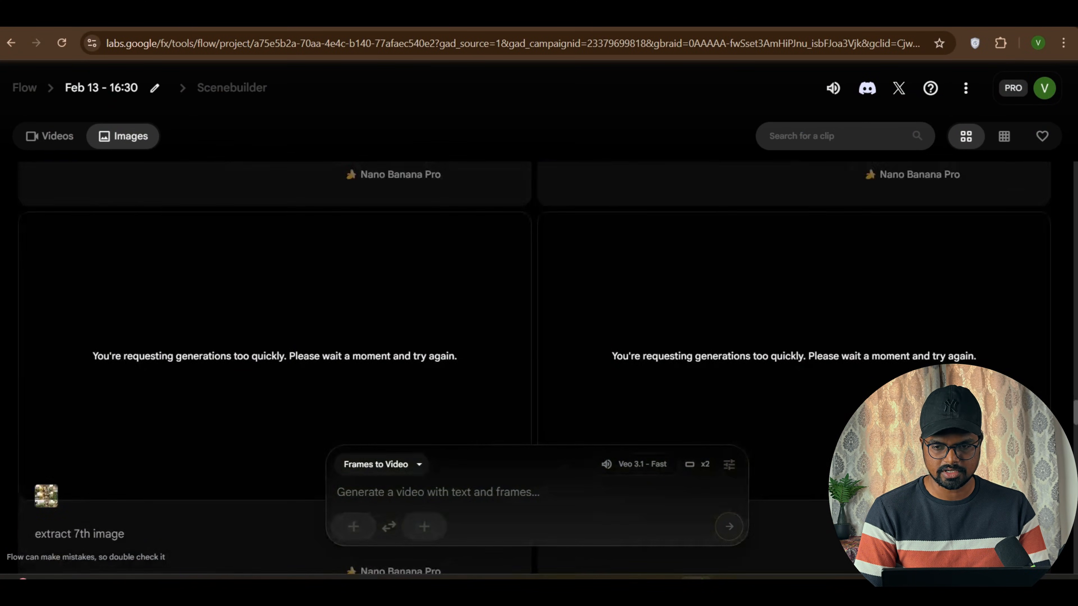
{"action": "scroll", "coordinate": [455, 260], "scroll_direction": "down", "scroll_amount": 10}
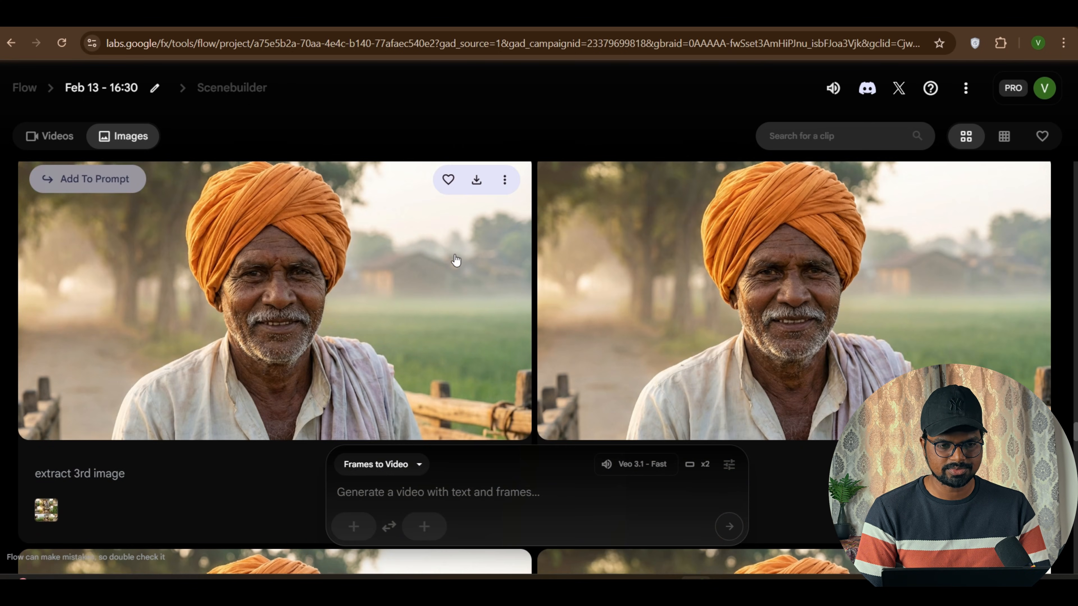
{"action": "scroll", "coordinate": [573, 381], "scroll_direction": "down", "scroll_amount": 5}
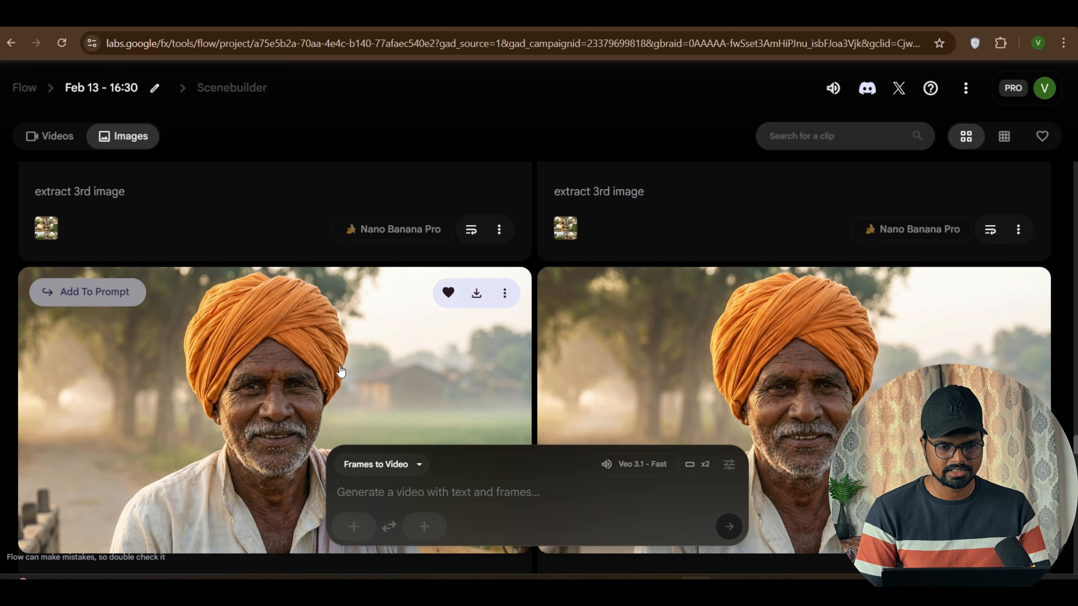
{"action": "left_click", "coordinate": [106, 297]}
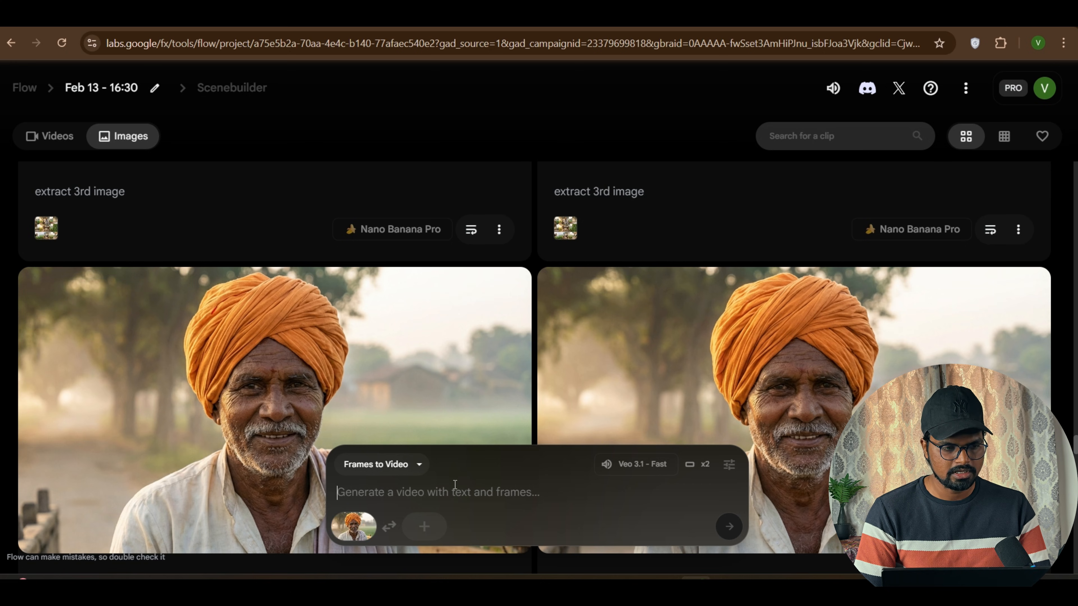
Step: Copy the farmer close-up, send it in the ChatGPT conversation and select the main cinematic prompt paragraph of the reply
{"action": "right_click", "coordinate": [328, 391]}
{"action": "left_click", "coordinate": [413, 448]}
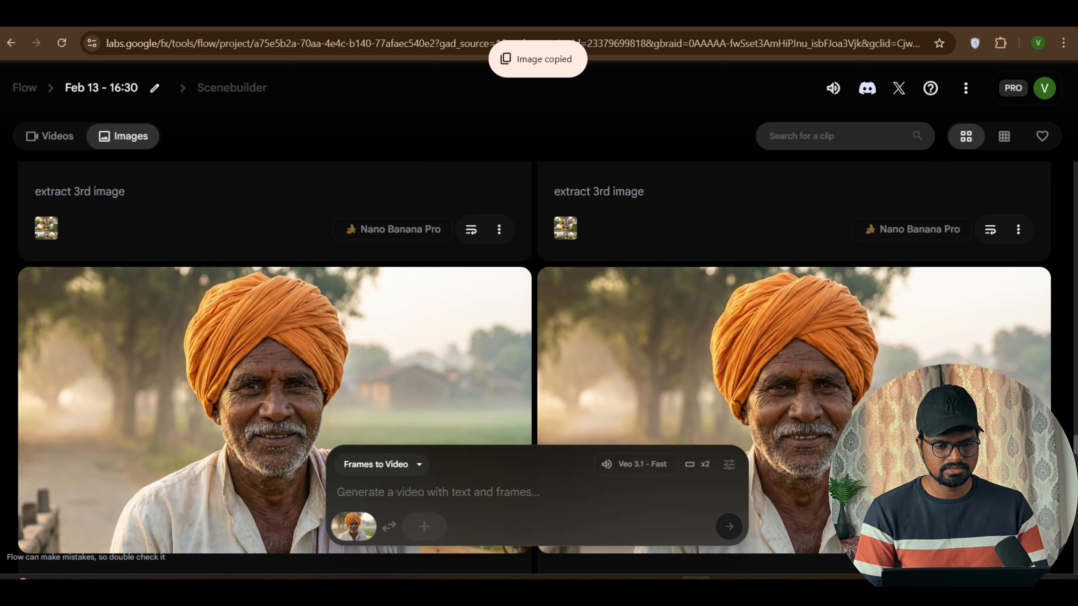
{"action": "key", "text": "ctrl+Tab"}
{"action": "key", "text": "ctrl+v"}
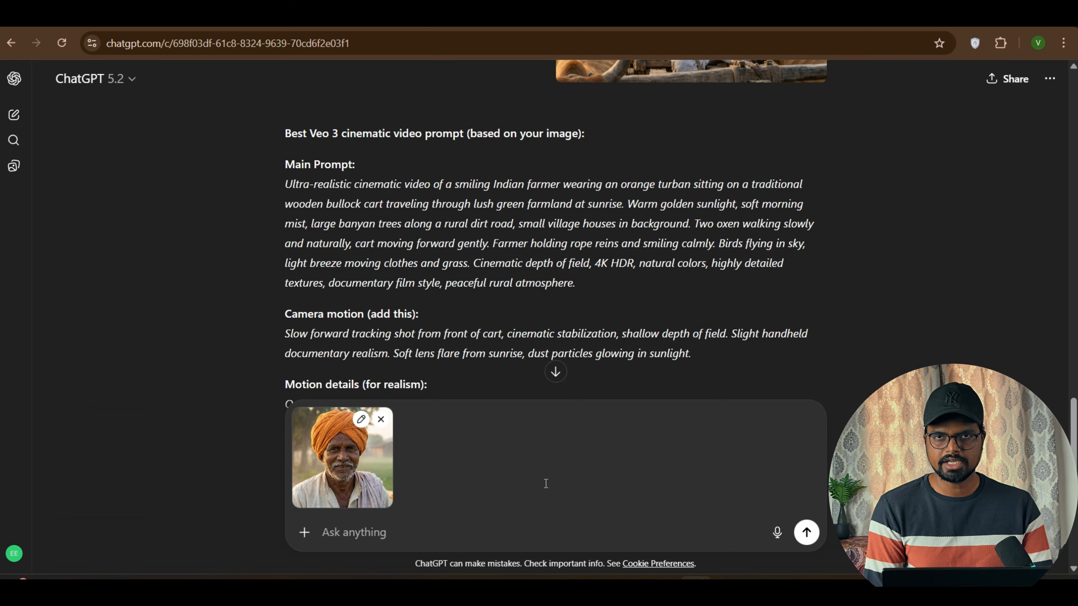
{"action": "key", "text": "Return"}
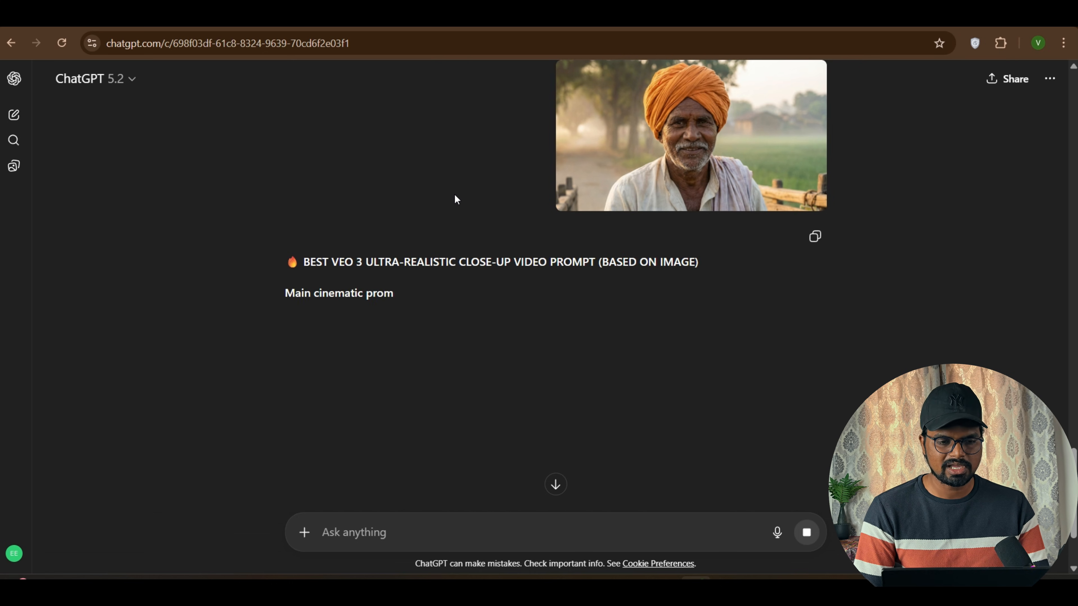
{"action": "scroll", "coordinate": [455, 196], "scroll_direction": "down", "scroll_amount": 3}
{"action": "triple_click", "coordinate": [455, 197]}
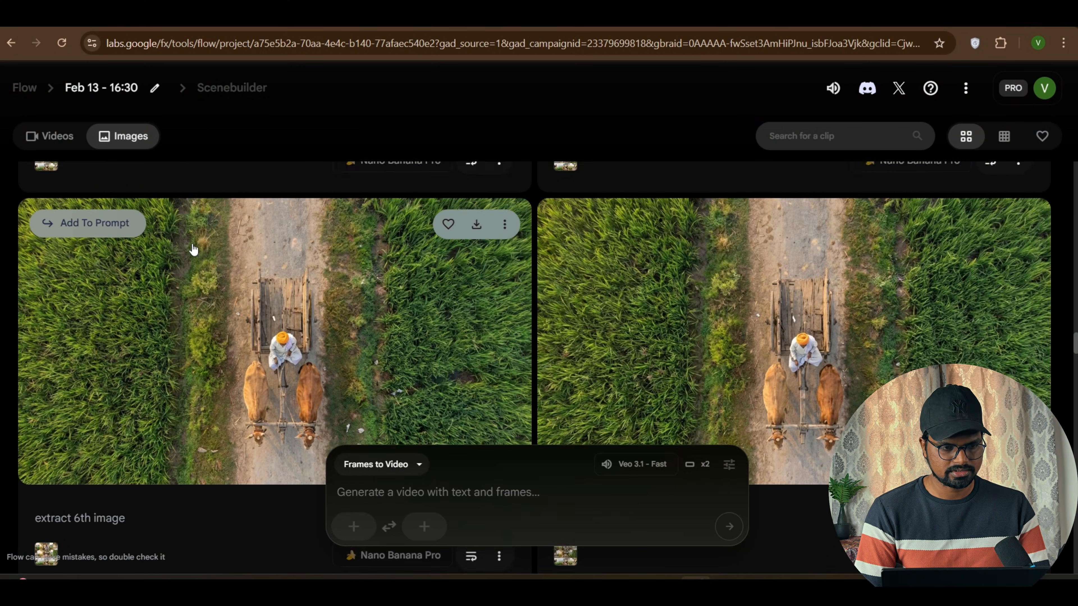
Step: In Google Flow, add the first "extract 6th image" overhead cart shot as the video's start frame
{"action": "scroll", "coordinate": [195, 248], "scroll_direction": "down", "scroll_amount": 3}
{"action": "scroll", "coordinate": [262, 255], "scroll_direction": "up", "scroll_amount": 6}
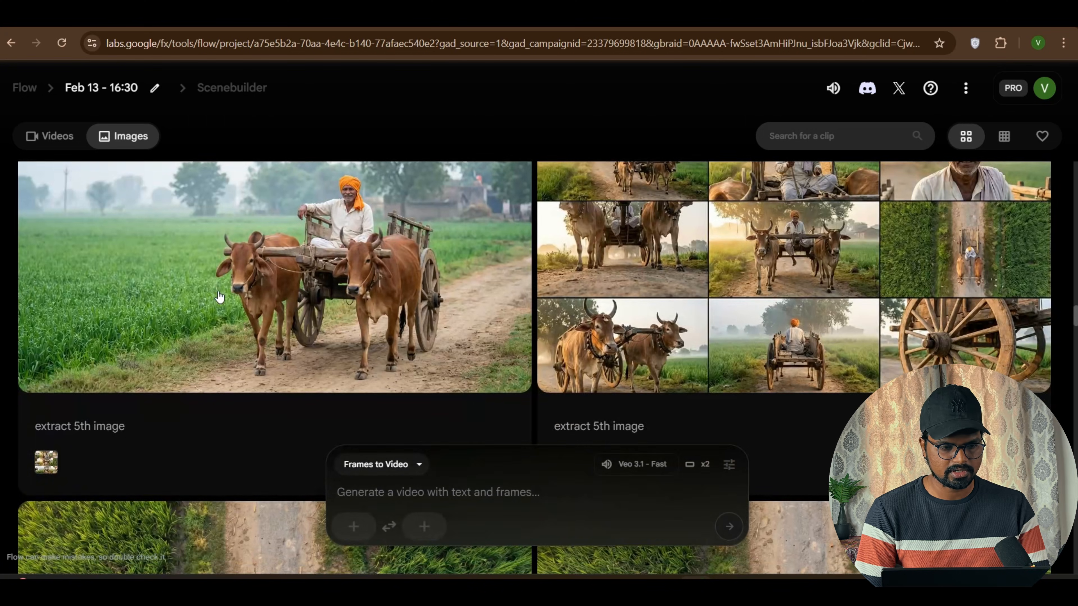
{"action": "scroll", "coordinate": [222, 298], "scroll_direction": "down", "scroll_amount": 8}
{"action": "left_click", "coordinate": [113, 187]}
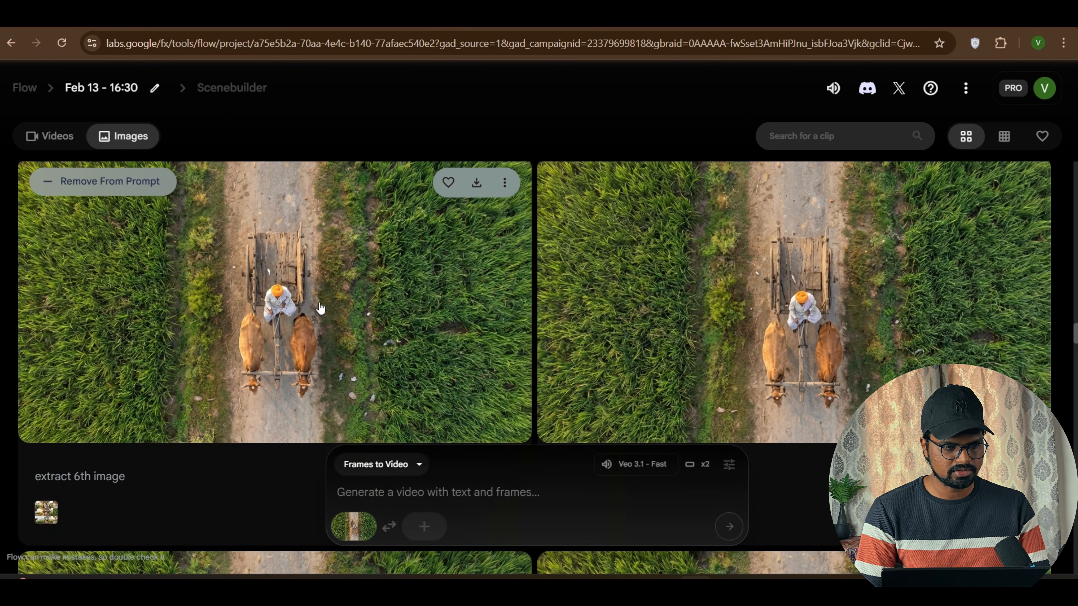
Step: Copy the overhead cart image, paste it into the ChatGPT conversation and send it for a prompt
{"action": "right_click", "coordinate": [316, 302]}
{"action": "left_click", "coordinate": [401, 371]}
{"action": "right_click", "coordinate": [323, 336]}
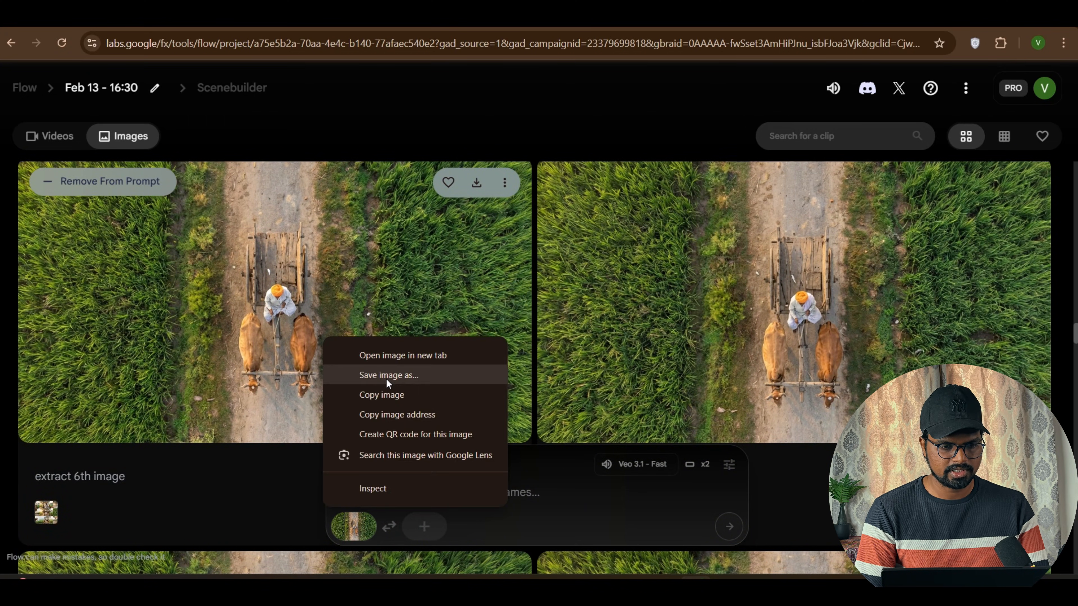
{"action": "left_click", "coordinate": [388, 393]}
{"action": "key", "text": "ctrl+Tab"}
{"action": "left_click", "coordinate": [472, 521]}
{"action": "key", "text": "ctrl+v"}
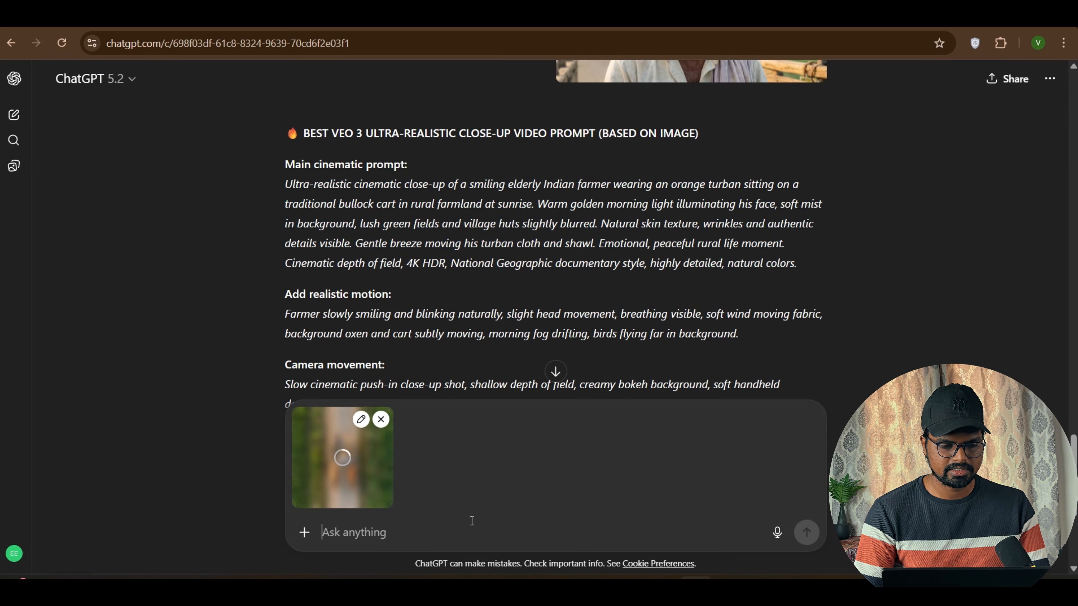
{"action": "key", "text": "Return"}
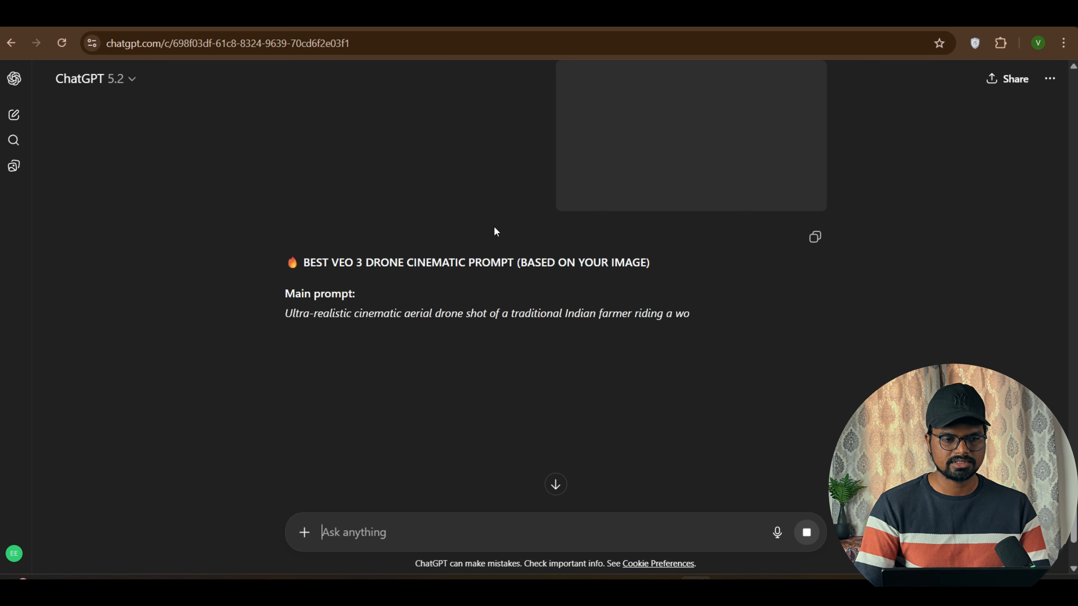
Step: Paste ChatGPT's main drone cinematic prompt as the video prompt for the overhead cart shot in Google Flow
{"action": "key", "text": "alt+Tab"}
{"action": "left_click", "coordinate": [499, 506]}
{"action": "key", "text": "ctrl+v"}
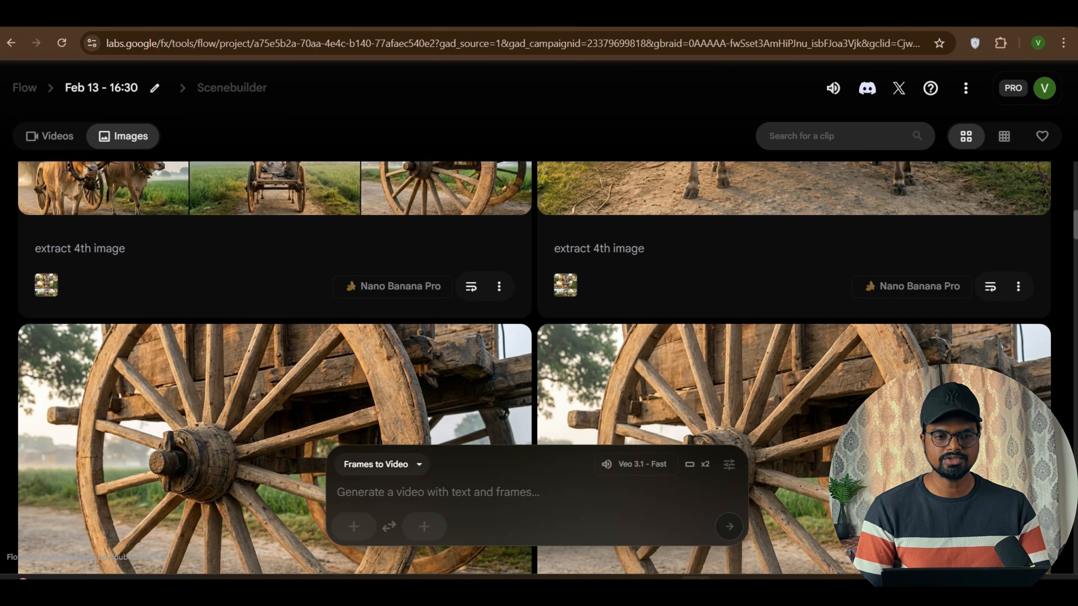
Step: Search Google for "suno ai" in a new browser tab and open the Suno AI Music Generator site
{"action": "key", "text": "ctrl+t"}
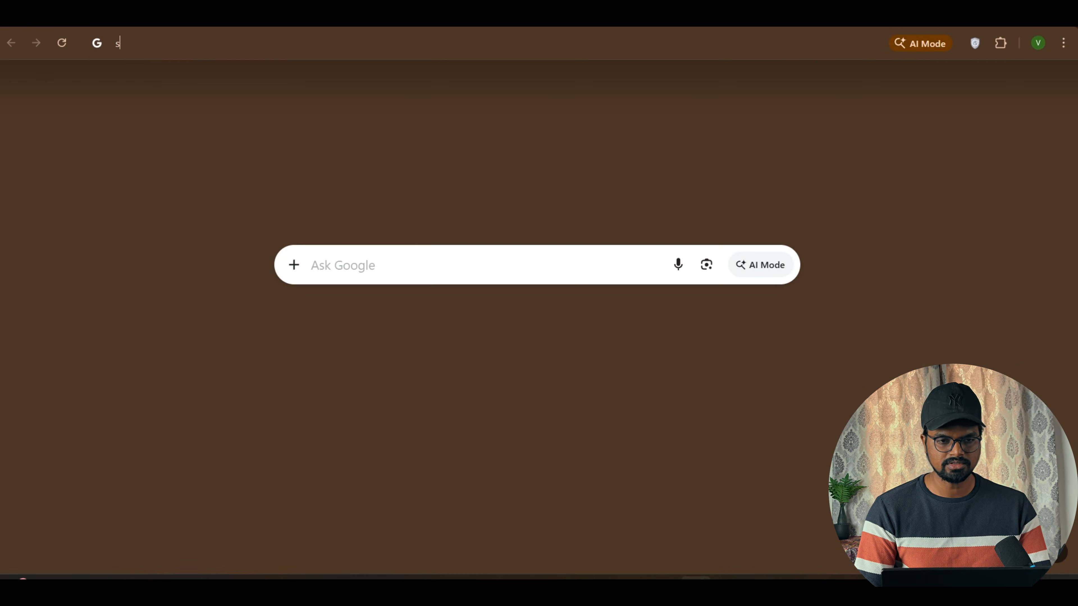
{"action": "type", "text": "suno ai"}
{"action": "key", "text": "Return"}
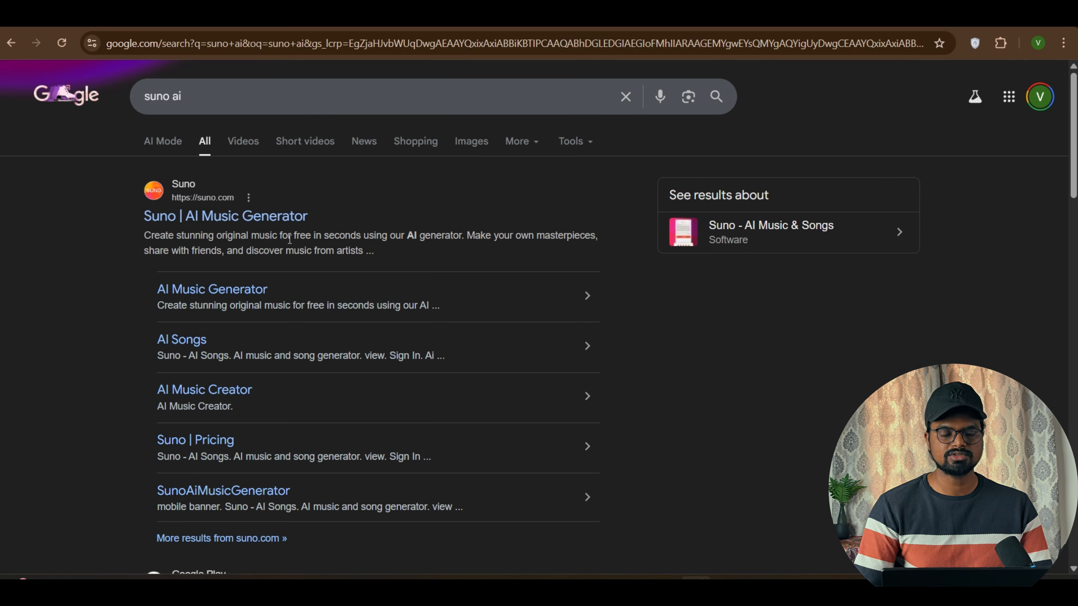
{"action": "left_click", "coordinate": [274, 222]}
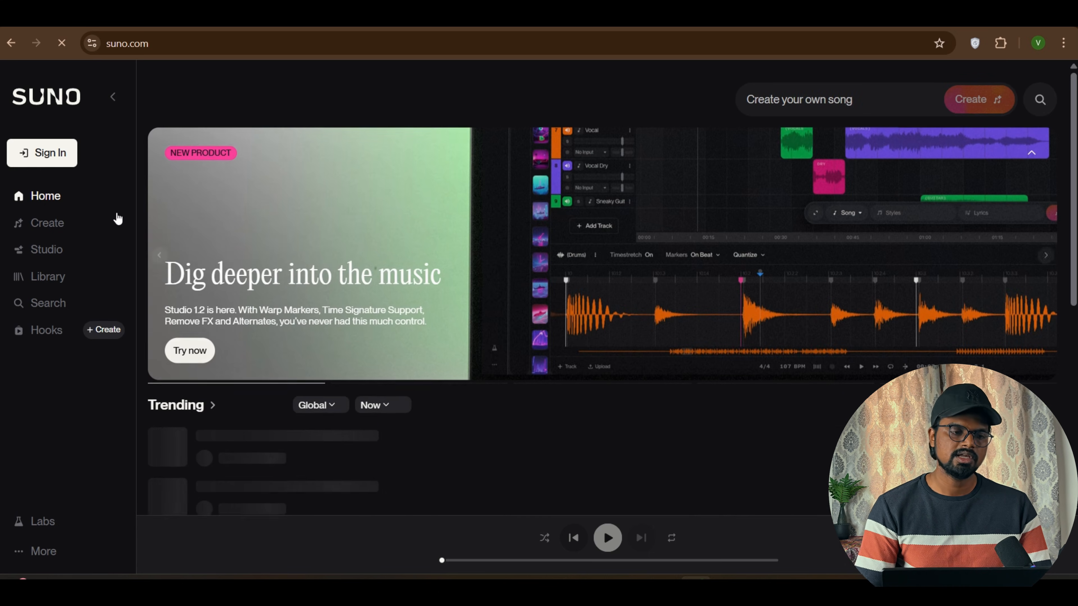
Step: Sign in to Suno with the existing Google account
{"action": "left_click", "coordinate": [41, 163]}
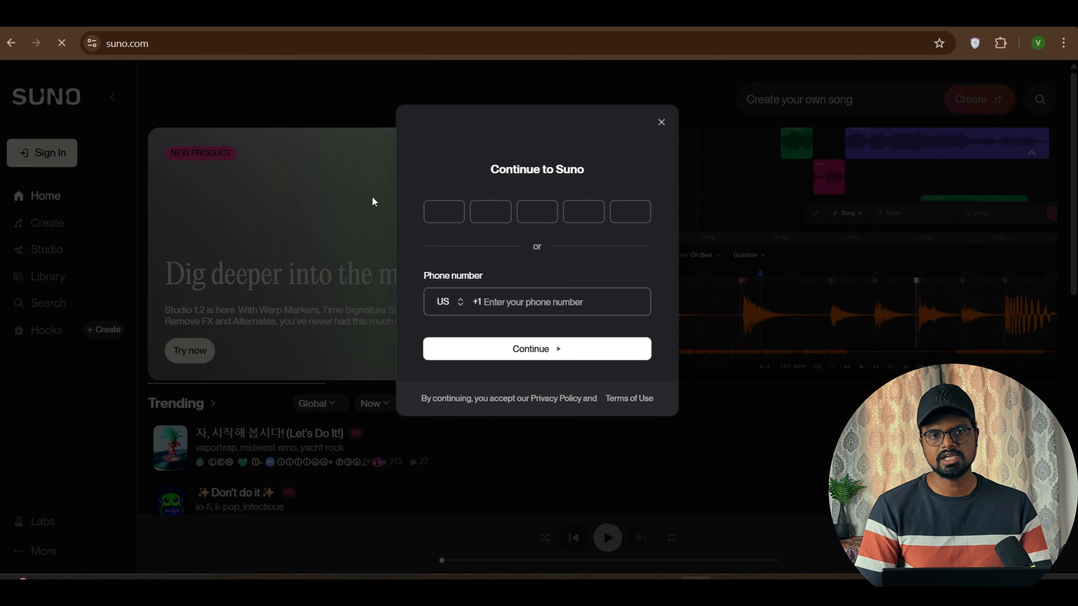
{"action": "left_click", "coordinate": [591, 216]}
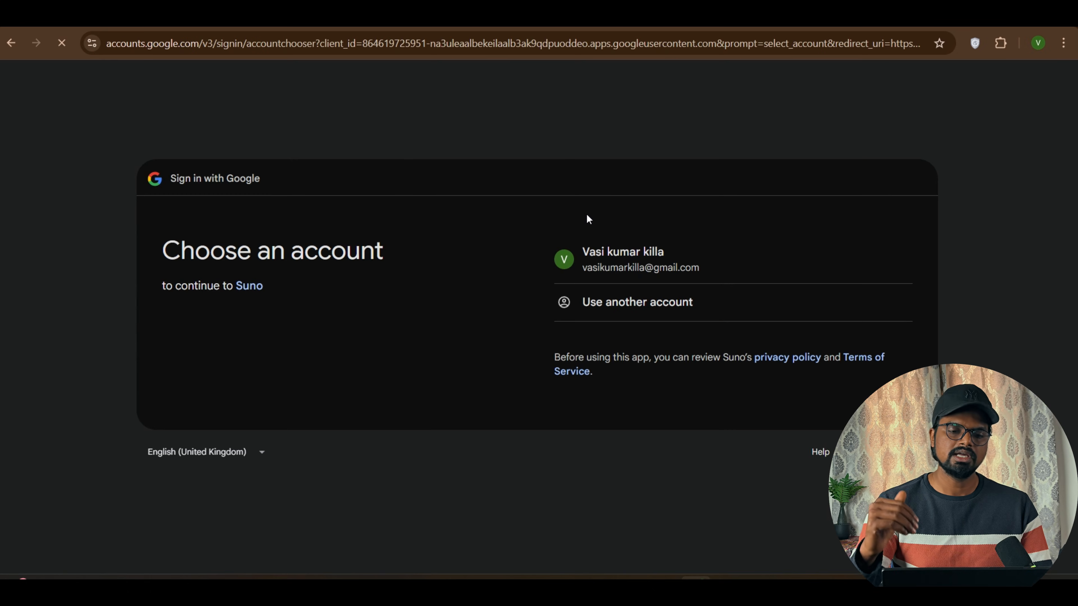
{"action": "left_click", "coordinate": [704, 273]}
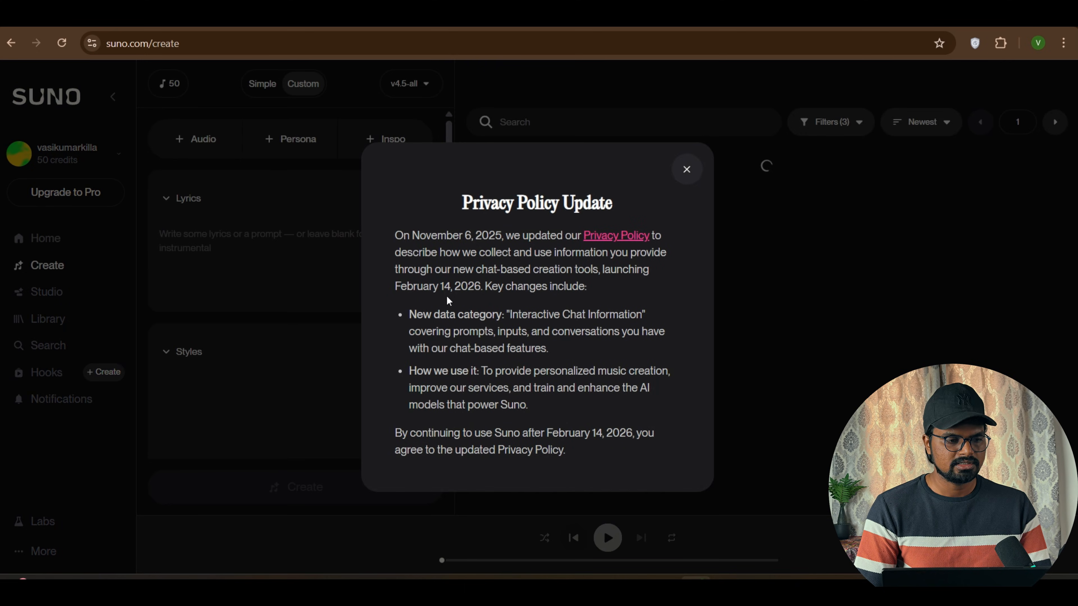
Step: Dismiss the Privacy Policy Update notice and examine the Simple and Custom song creation forms, including Lyrics, Styles and Song Title
{"action": "left_click", "coordinate": [270, 258]}
{"action": "scroll", "coordinate": [258, 237], "scroll_direction": "down", "scroll_amount": 2}
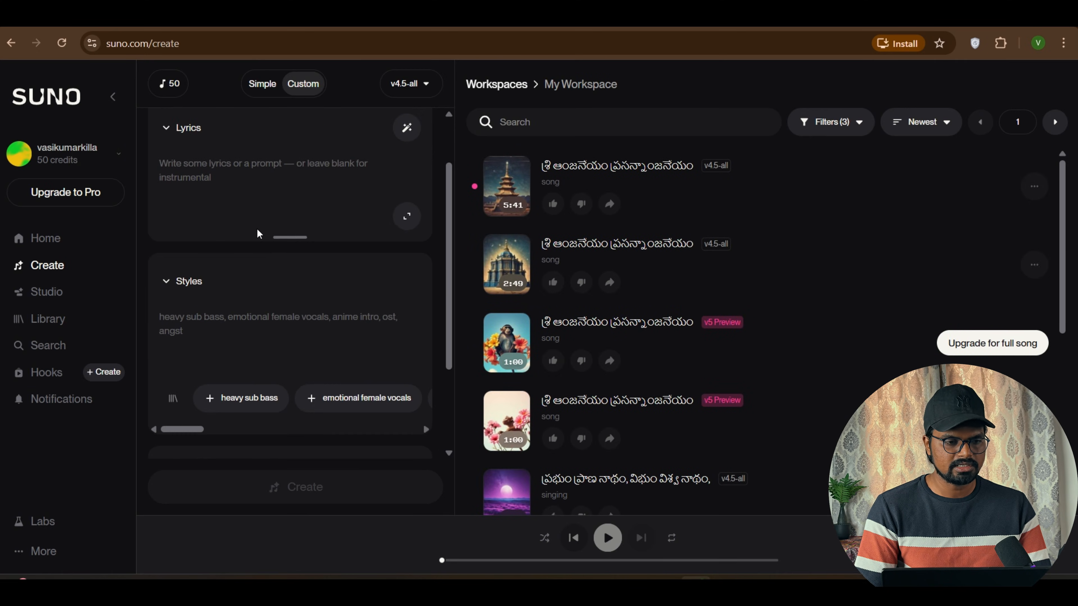
{"action": "scroll", "coordinate": [258, 234], "scroll_direction": "up", "scroll_amount": 2}
{"action": "scroll", "coordinate": [258, 147], "scroll_direction": "up", "scroll_amount": 1}
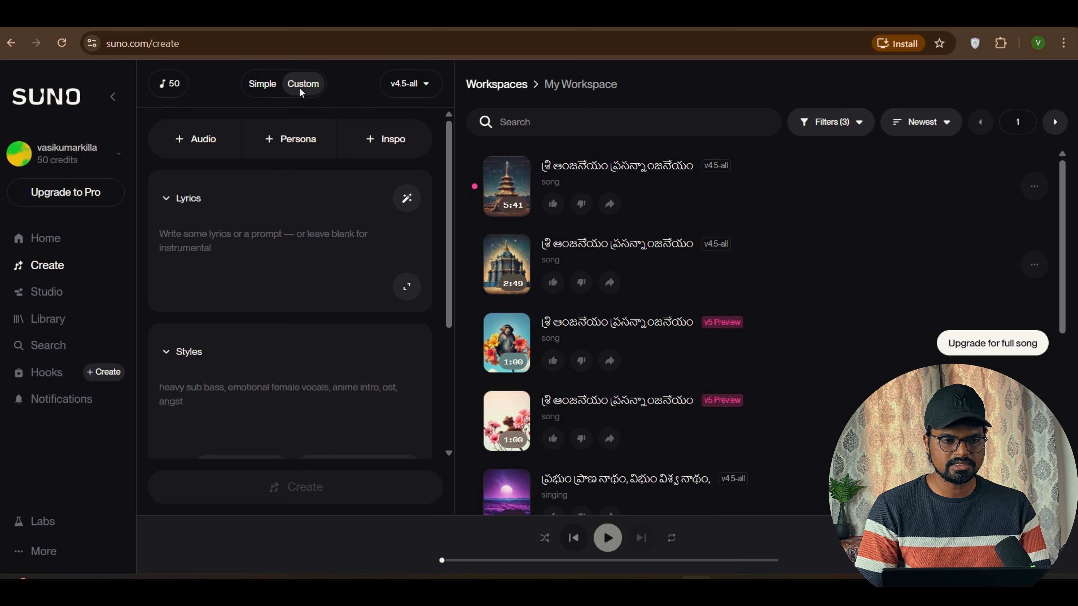
{"action": "left_click", "coordinate": [263, 93]}
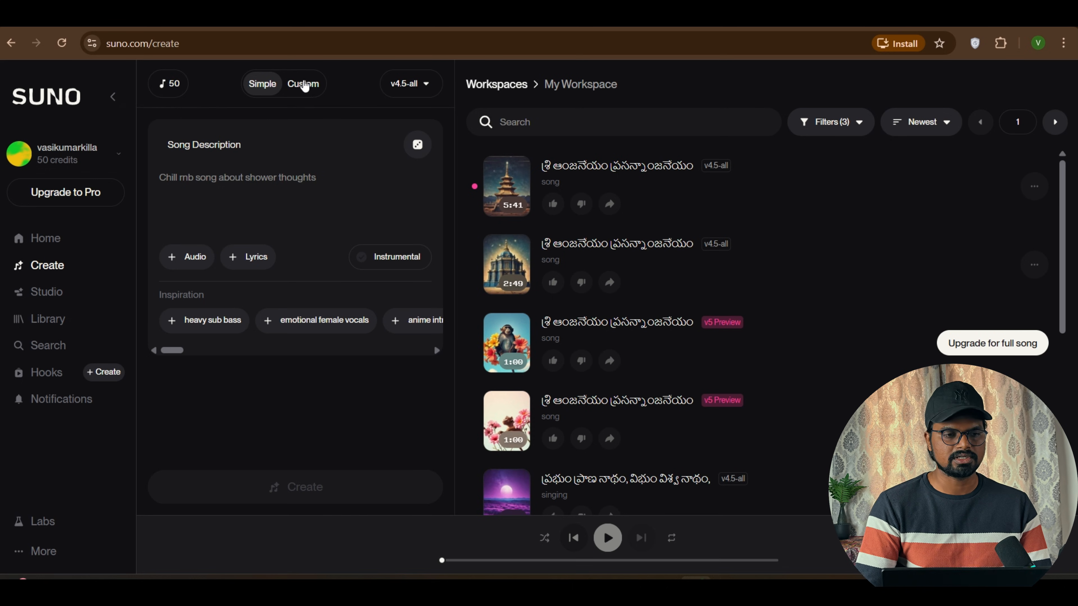
{"action": "left_click", "coordinate": [303, 83]}
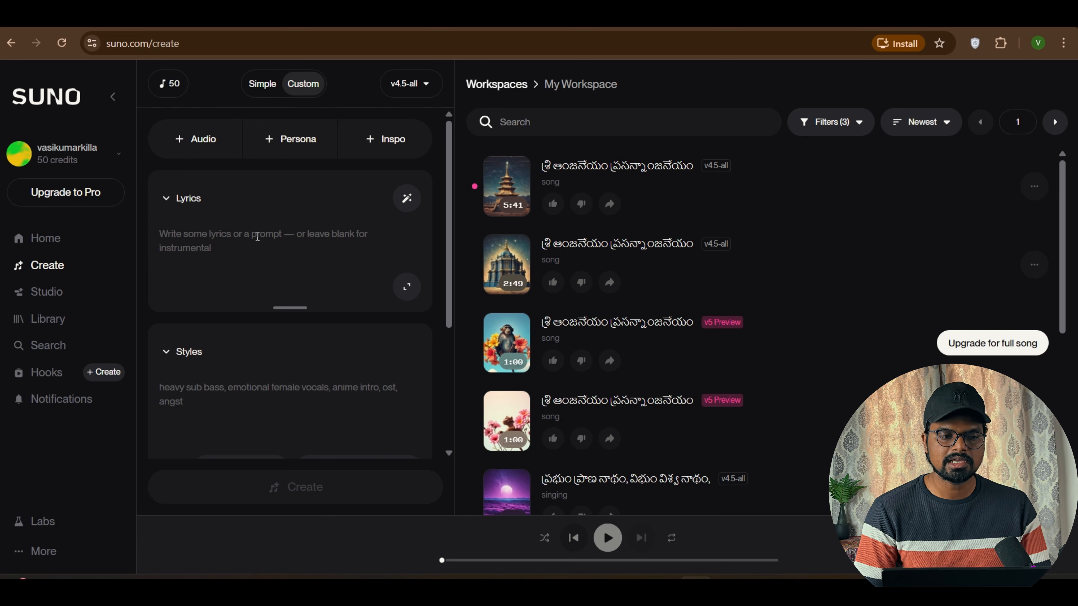
{"action": "scroll", "coordinate": [257, 236], "scroll_direction": "down", "scroll_amount": 3}
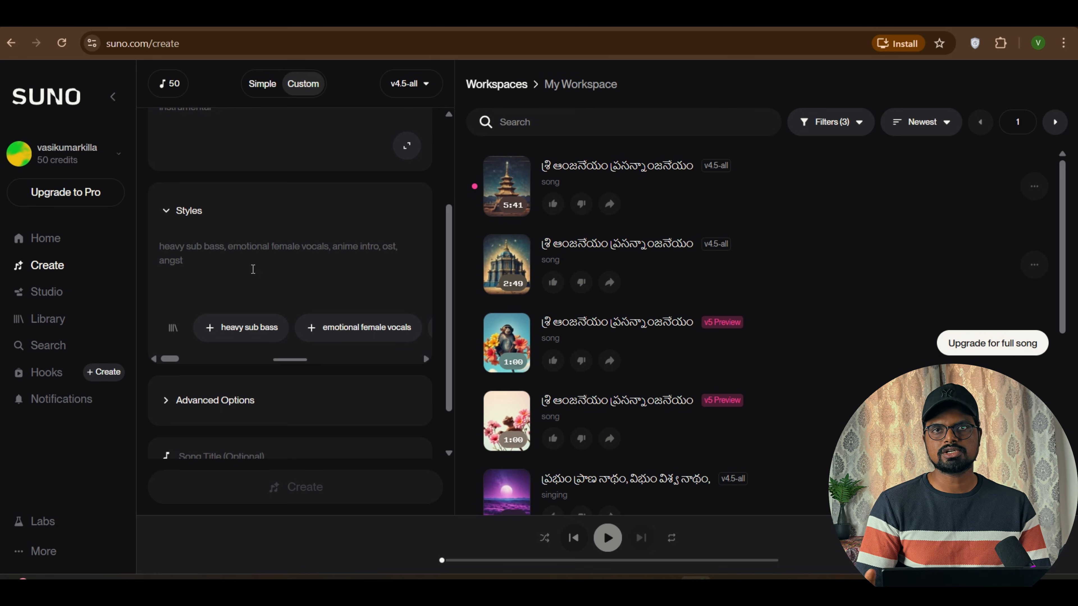
{"action": "scroll", "coordinate": [253, 269], "scroll_direction": "down", "scroll_amount": 1}
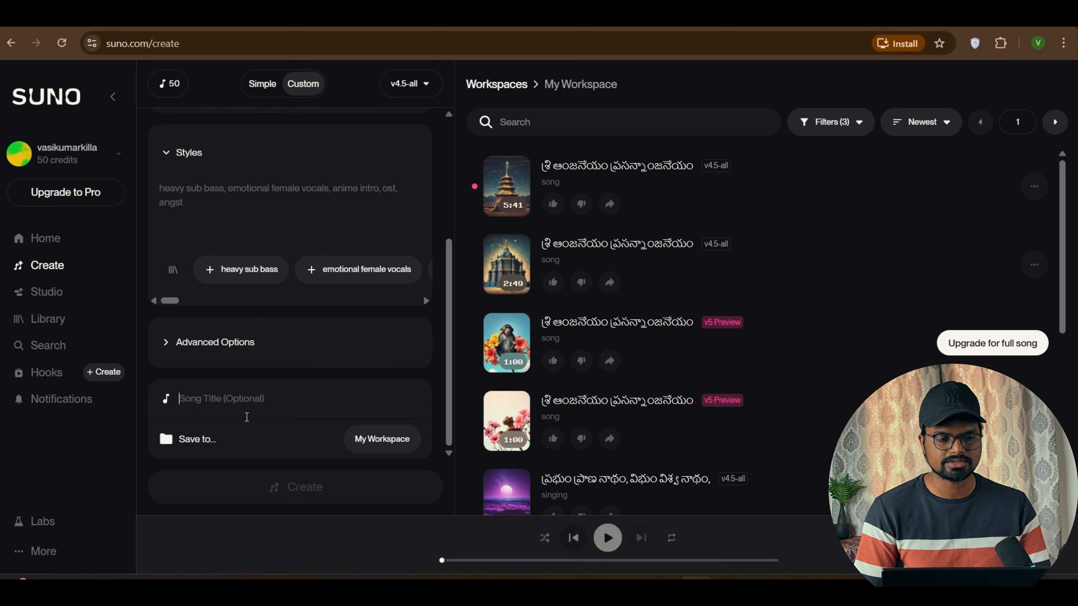